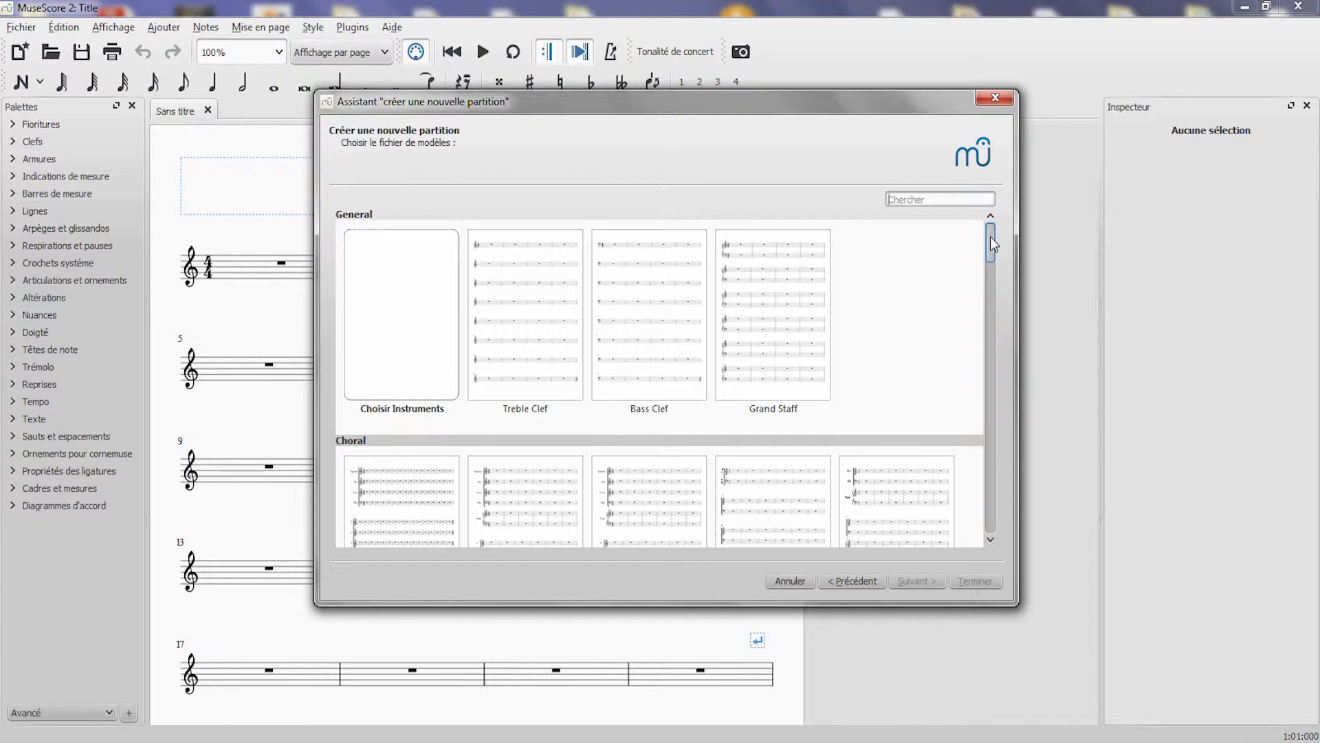
Step: Browse the score templates and choose Grand Staff for the new score
{"action": "mouse_move", "coordinate": [990, 236]}
{"action": "left_mouse_down"}
{"action": "mouse_move", "coordinate": [989, 250]}
{"action": "mouse_move", "coordinate": [988, 236]}
{"action": "left_mouse_up"}
{"action": "left_click_drag", "start_coordinate": [991, 257], "coordinate": [997, 229]}
{"action": "double_click", "coordinate": [787, 321]}
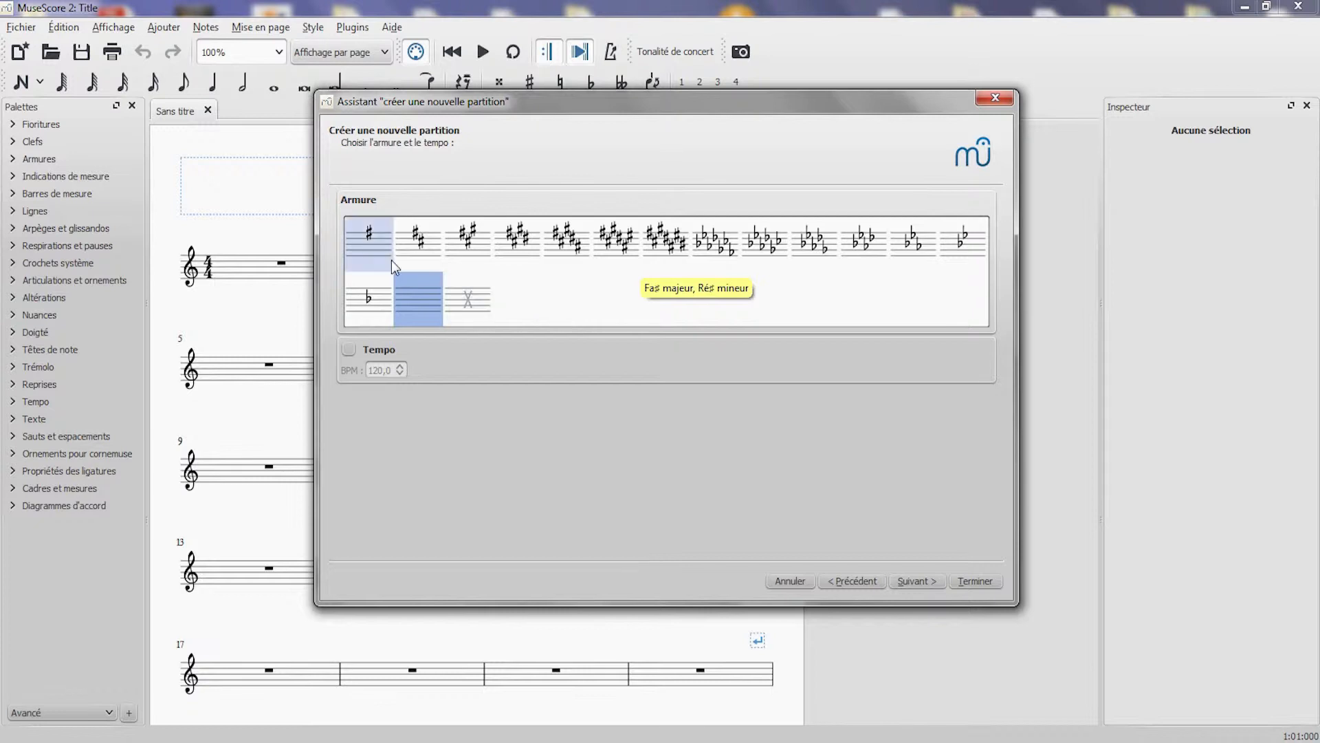
Step: Choose the key signature without sharps or flats and continue to the time signature settings
{"action": "left_click", "coordinate": [357, 234]}
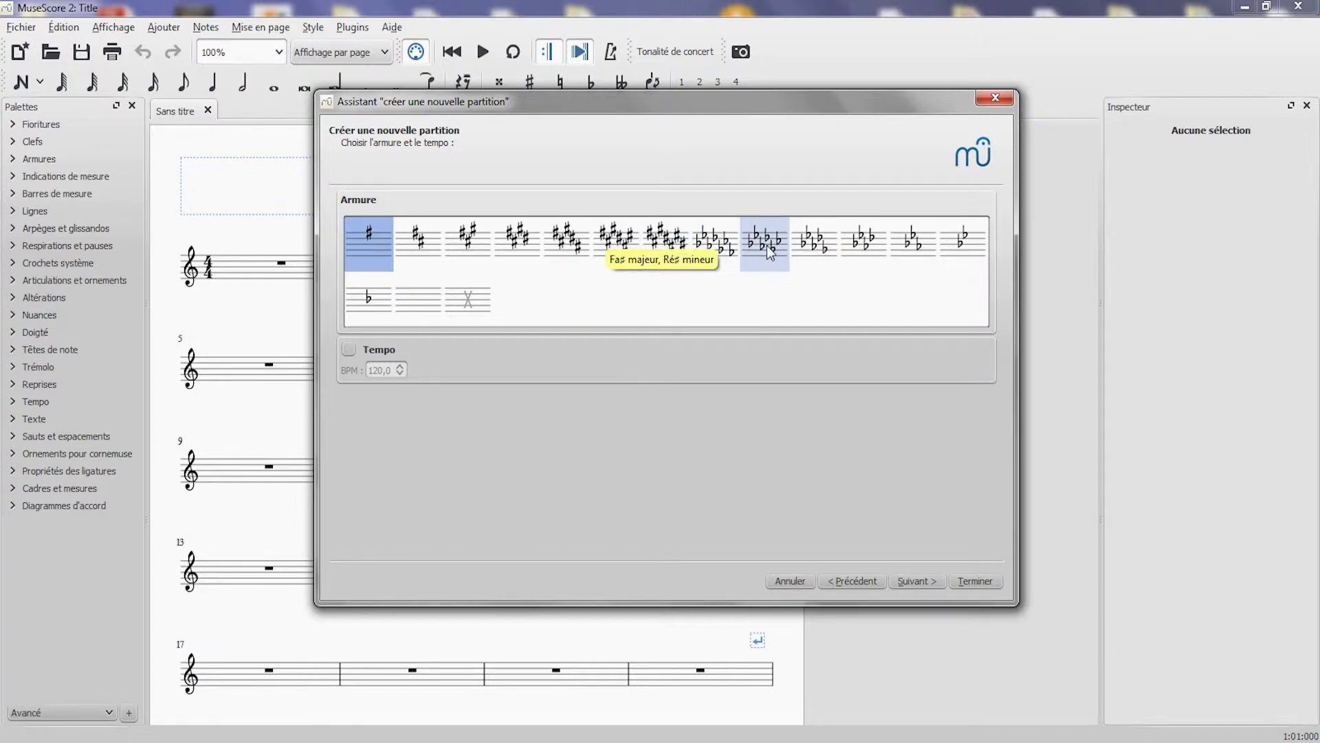
{"action": "left_click", "coordinate": [439, 306]}
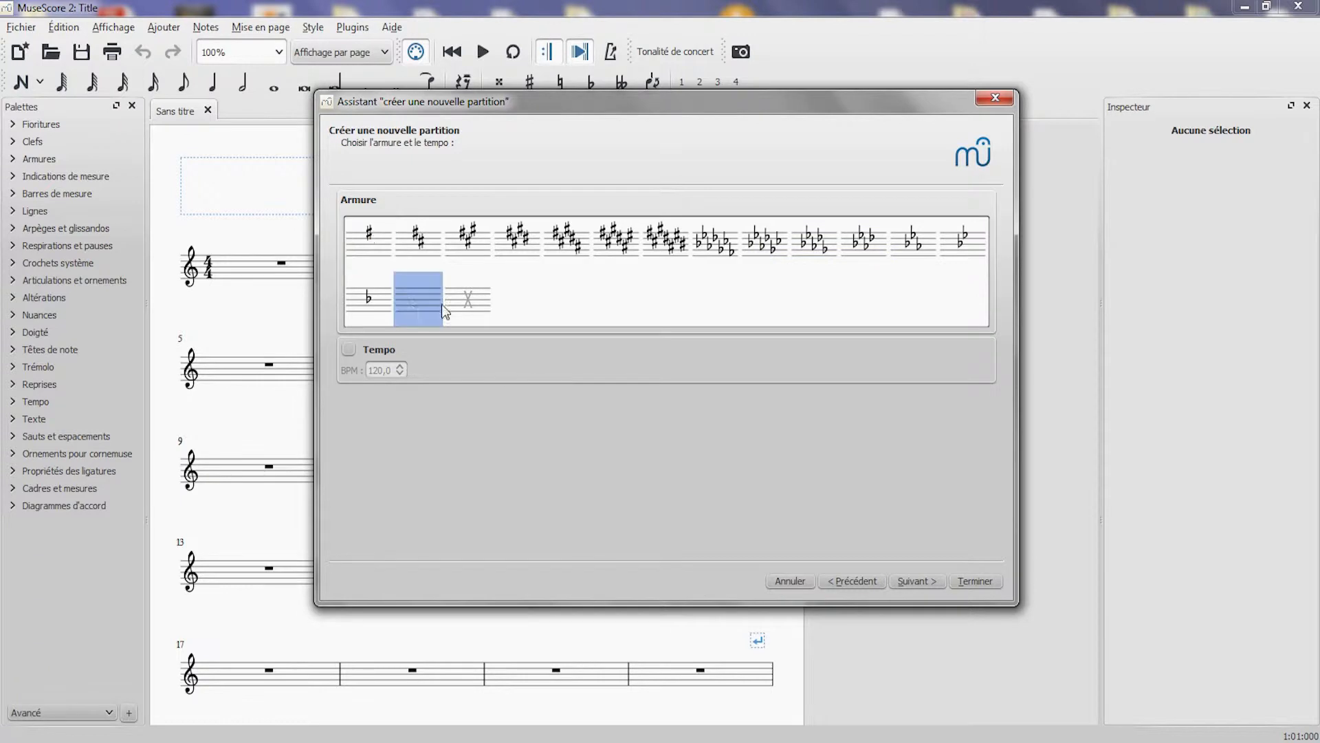
{"action": "left_click", "coordinate": [901, 582]}
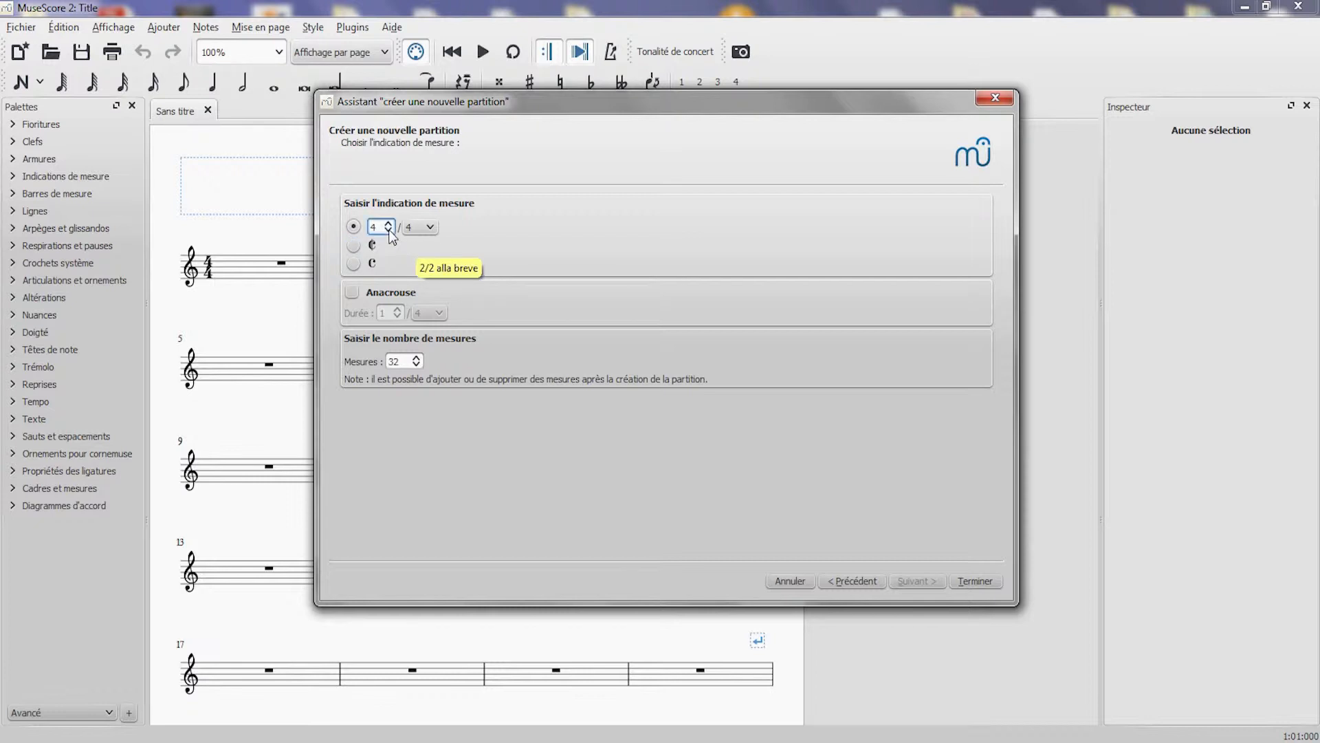
Step: Keep the 4/4 time signature, set the number of measures to 8 and finish creating the score
{"action": "left_click", "coordinate": [423, 234]}
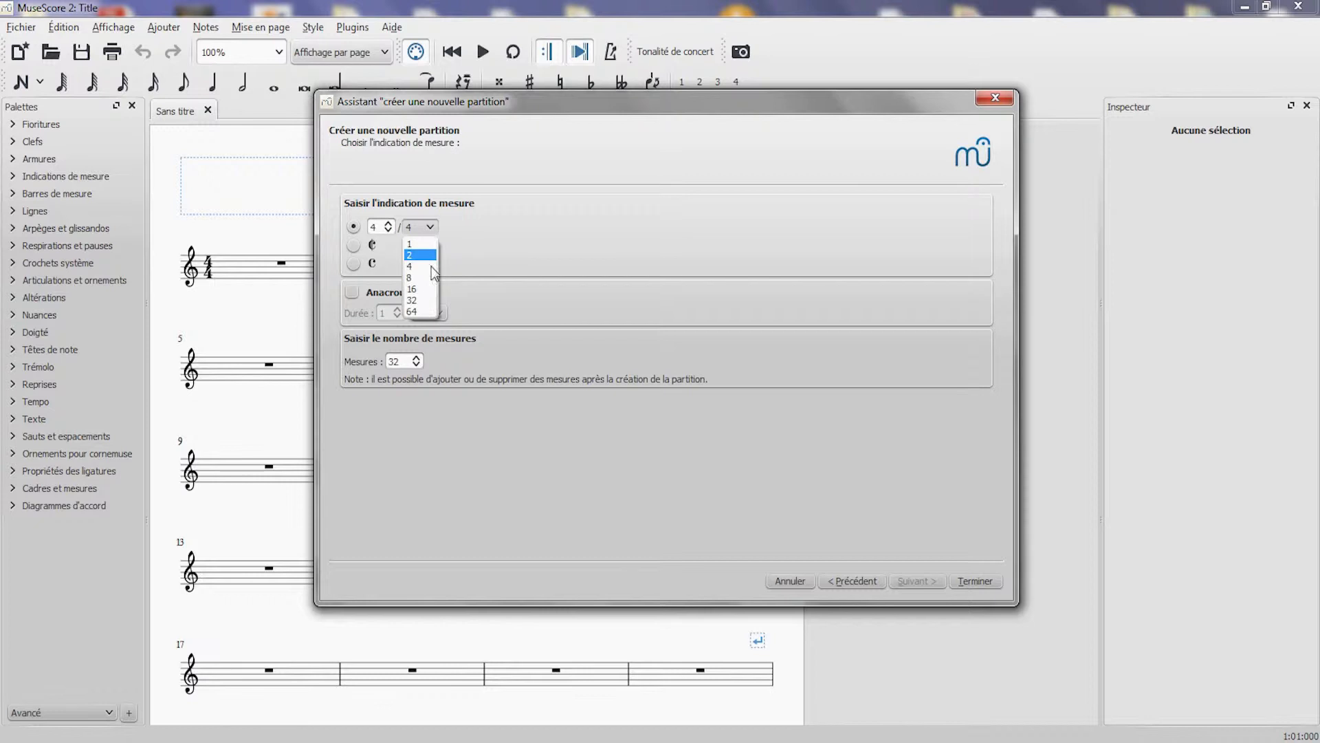
{"action": "left_click", "coordinate": [490, 195]}
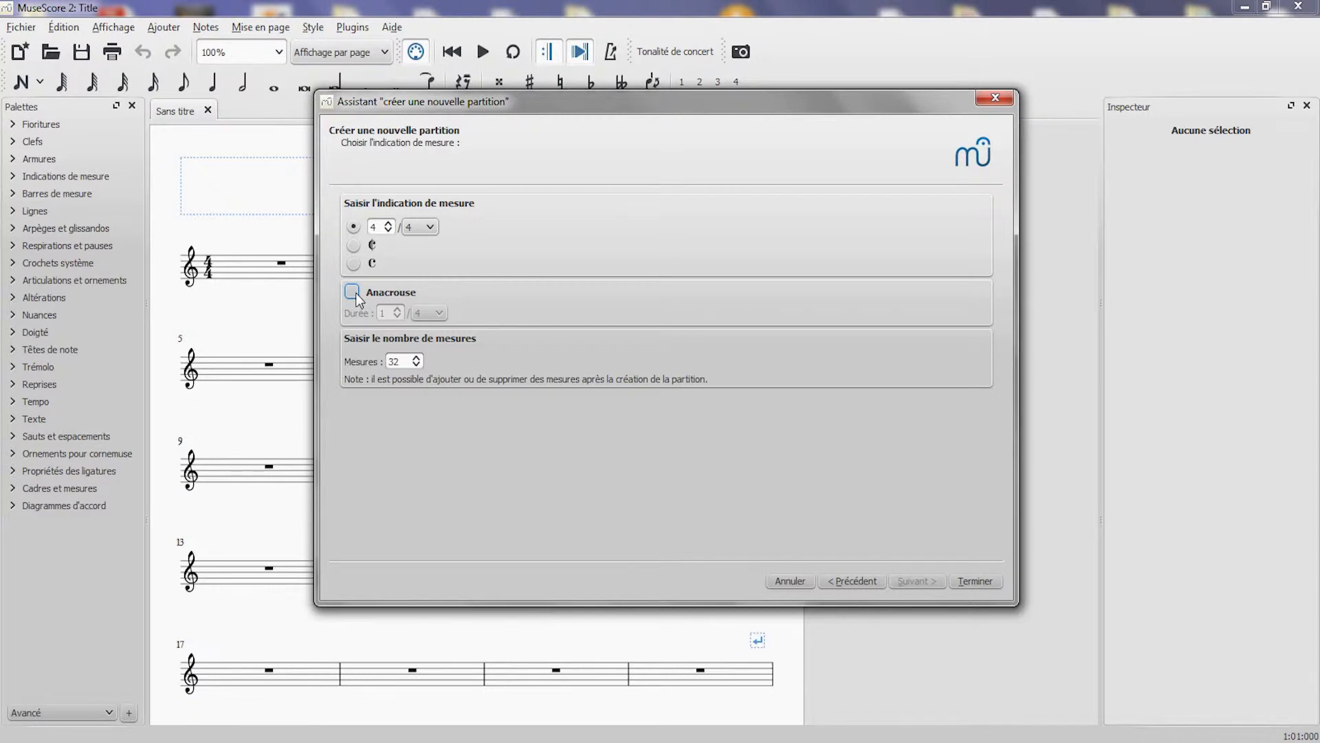
{"action": "left_click", "coordinate": [416, 364]}
{"action": "double_click", "coordinate": [403, 361]}
{"action": "type", "text": "8"}
{"action": "left_click", "coordinate": [975, 581]}
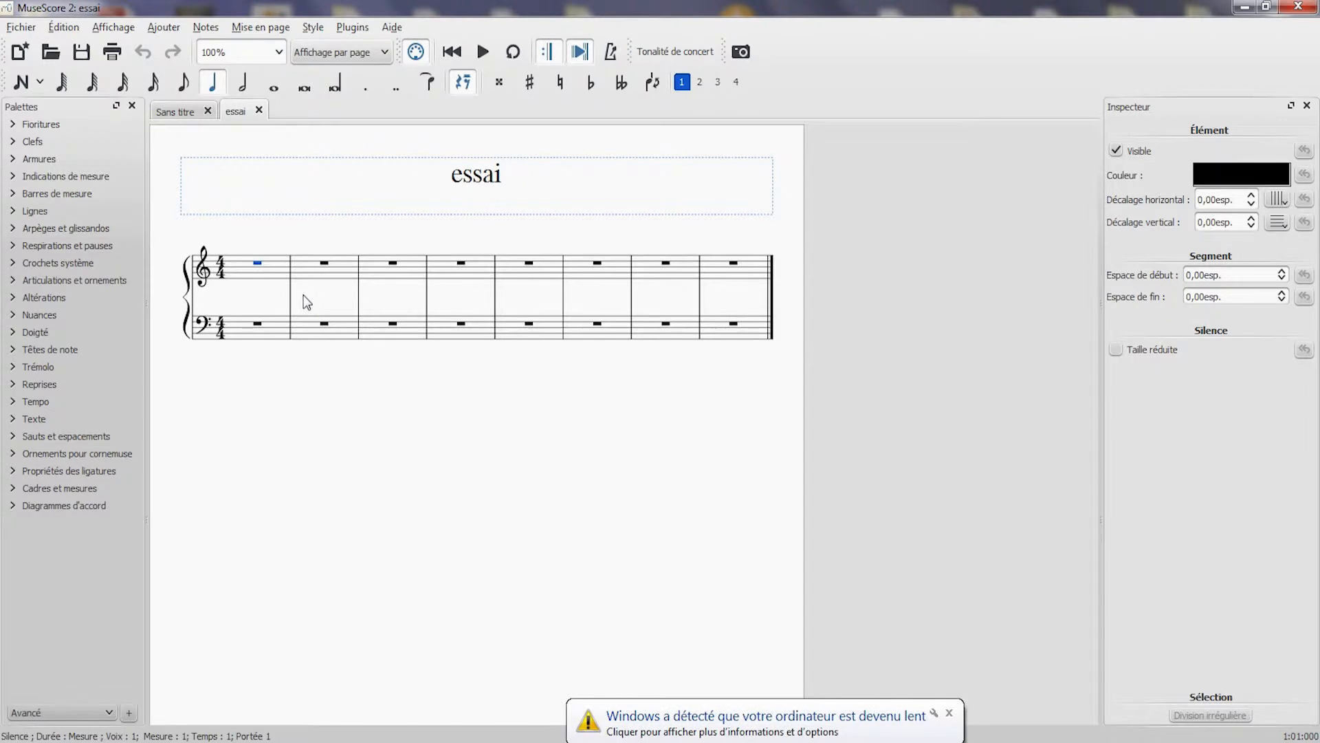
{"action": "left_click", "coordinate": [949, 714]}
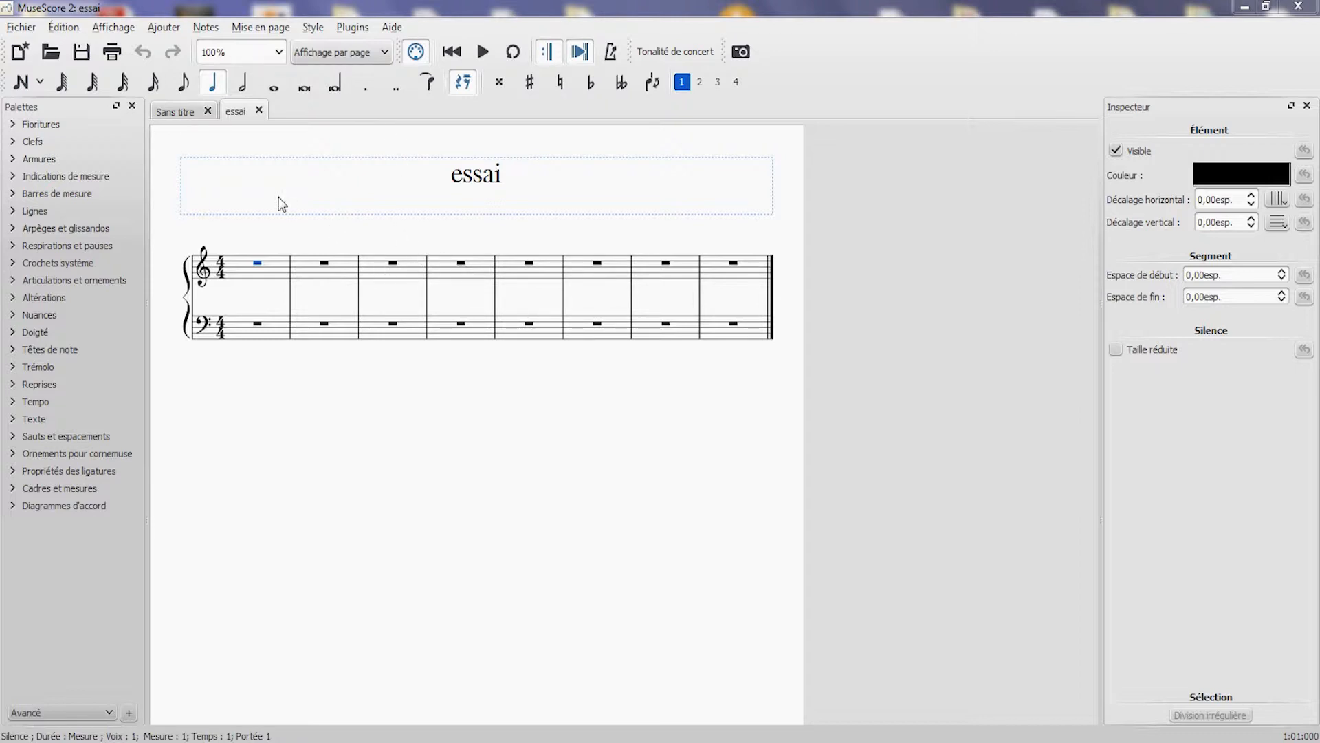
Step: Enter the quarter notes C4, E4, G4 and C5 in measure 1 of the treble staff
{"action": "left_click", "coordinate": [21, 83]}
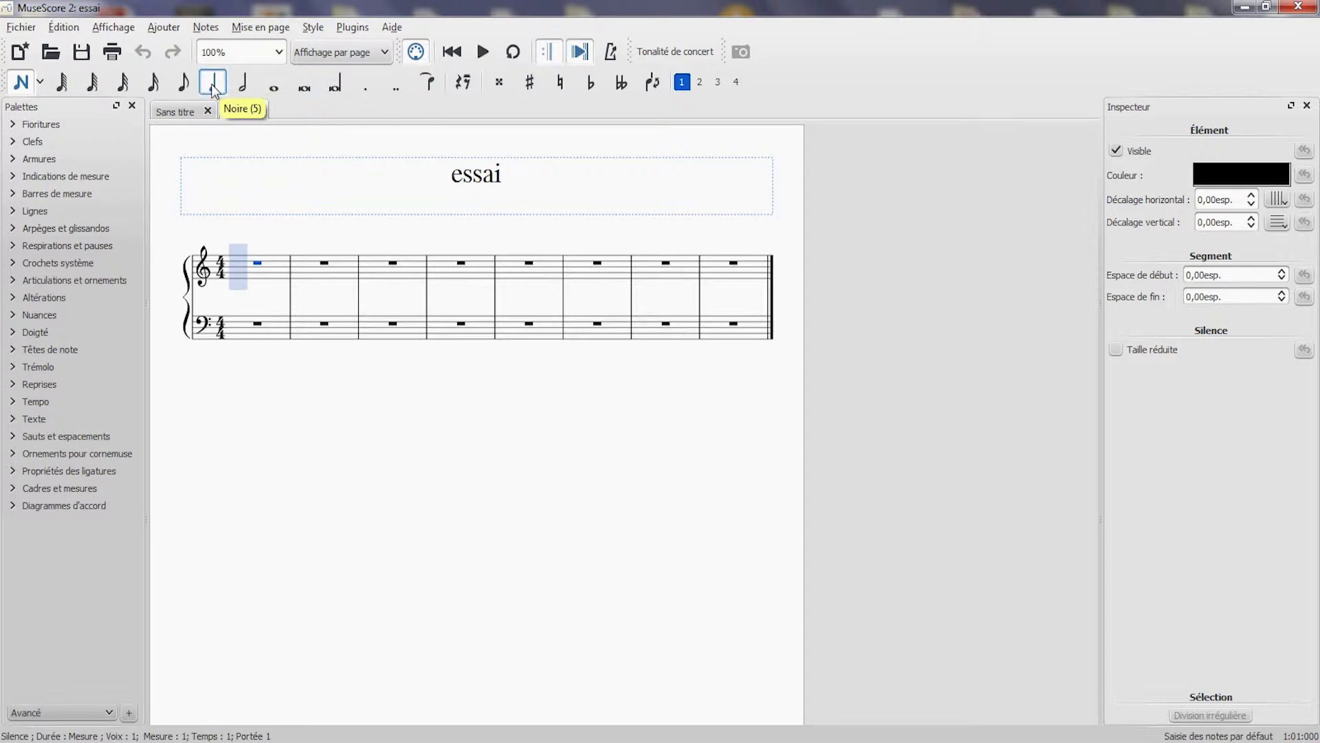
{"action": "left_click", "coordinate": [238, 283]}
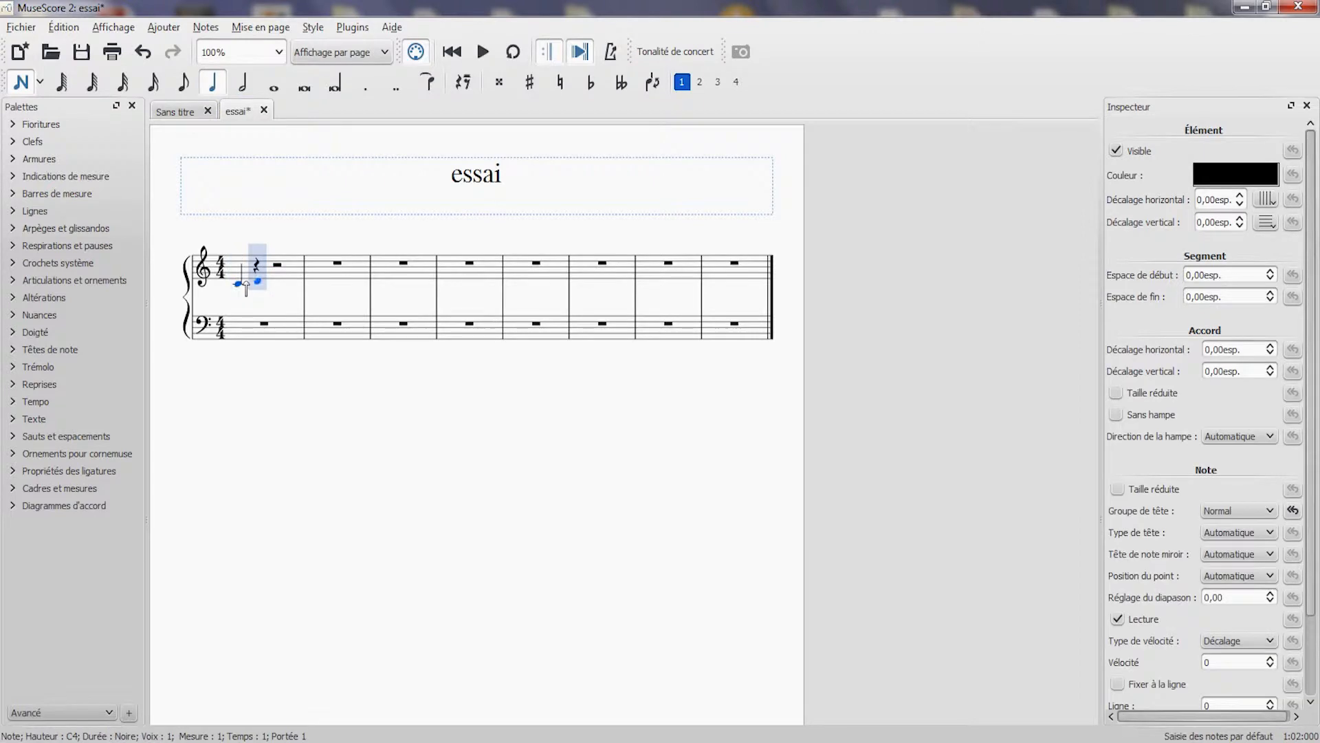
{"action": "left_click", "coordinate": [255, 282]}
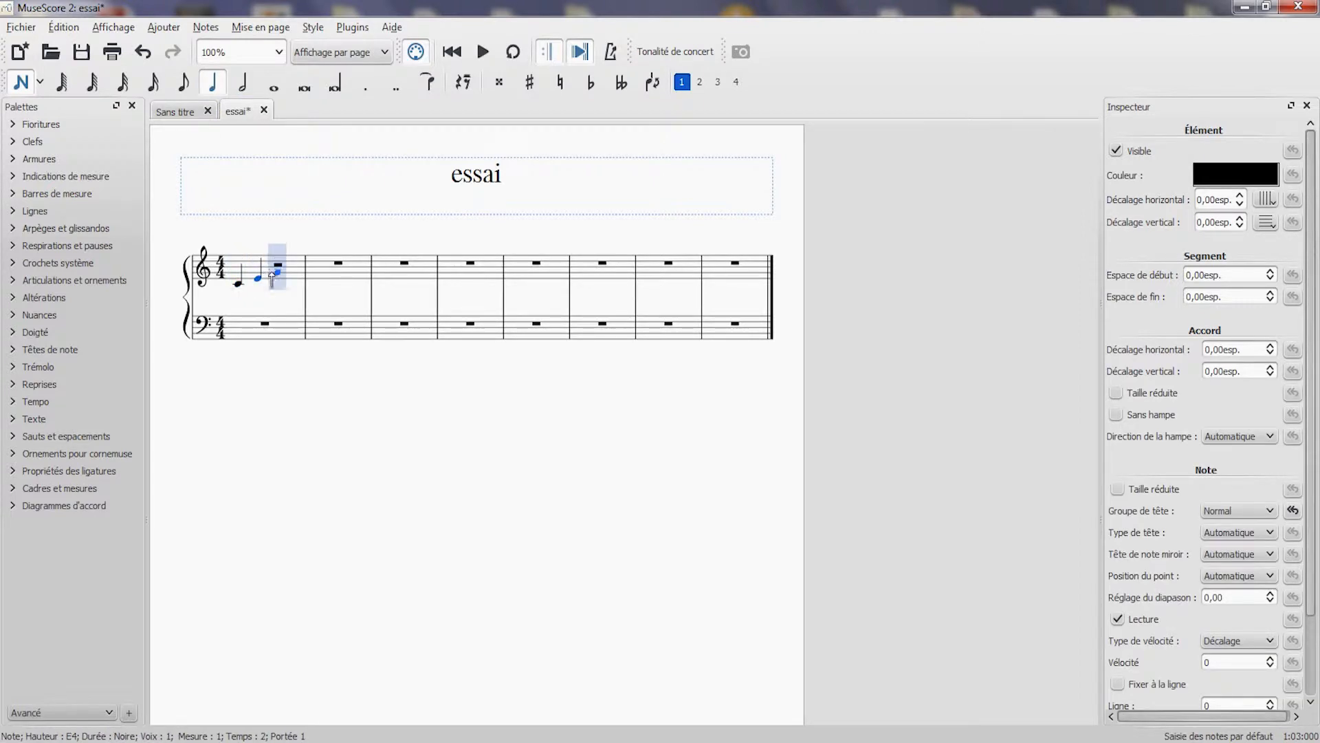
{"action": "left_click", "coordinate": [278, 274]}
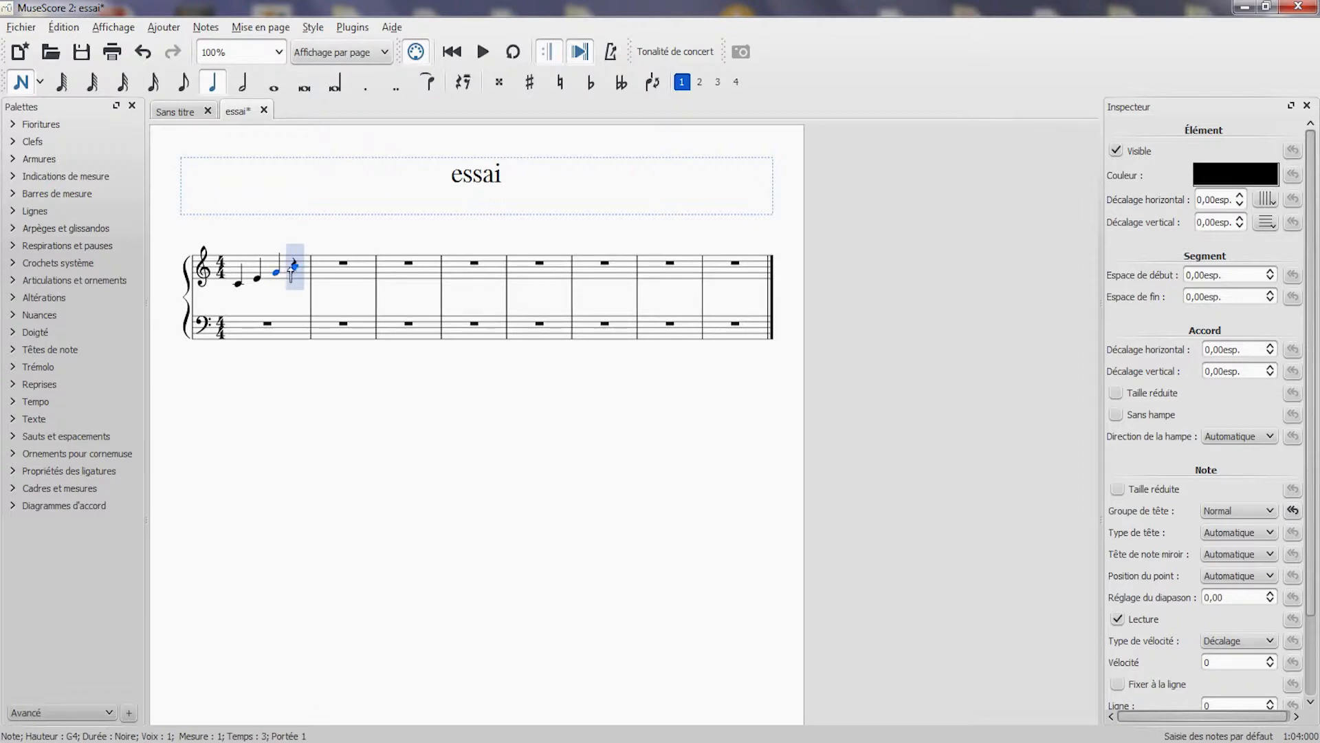
{"action": "left_click", "coordinate": [294, 266]}
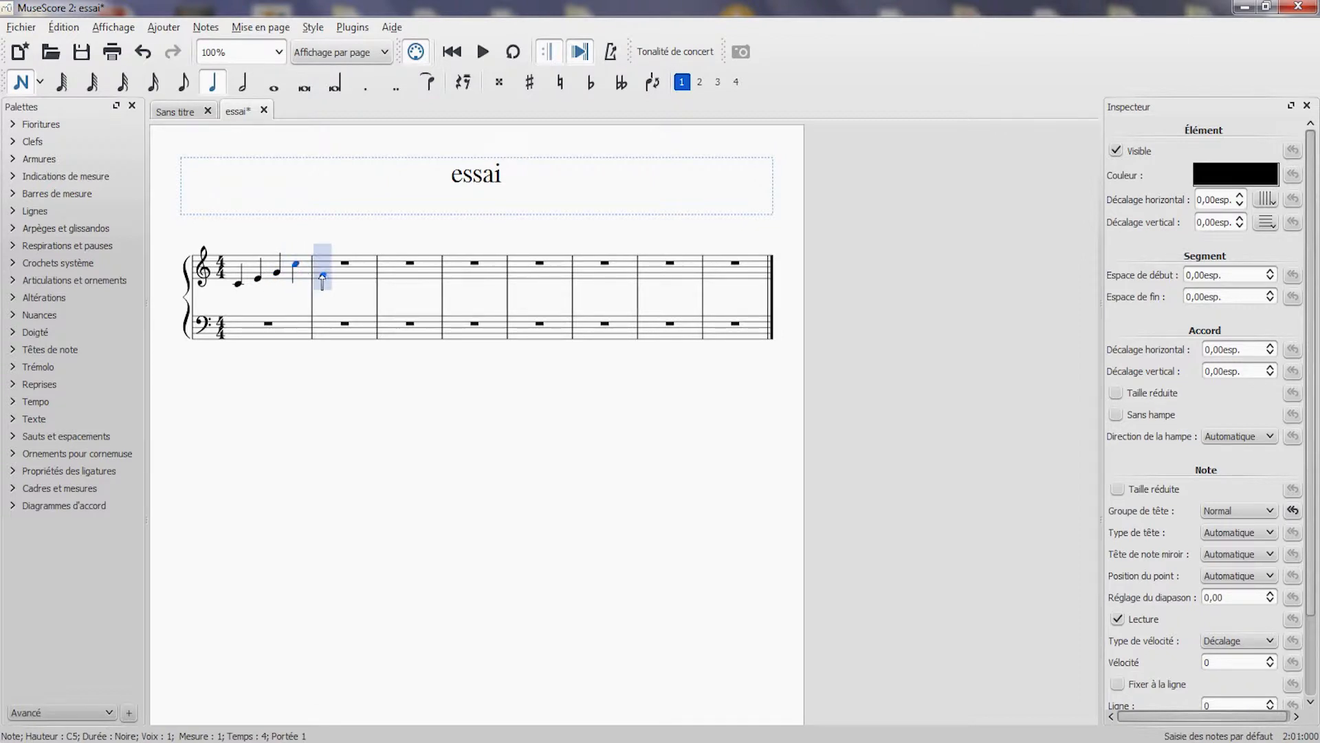
Step: Fill measure 2 of the treble staff with the quarter notes F4, A4, G4 and E4
{"action": "left_click", "coordinate": [322, 277]}
{"action": "left_click", "coordinate": [341, 270]}
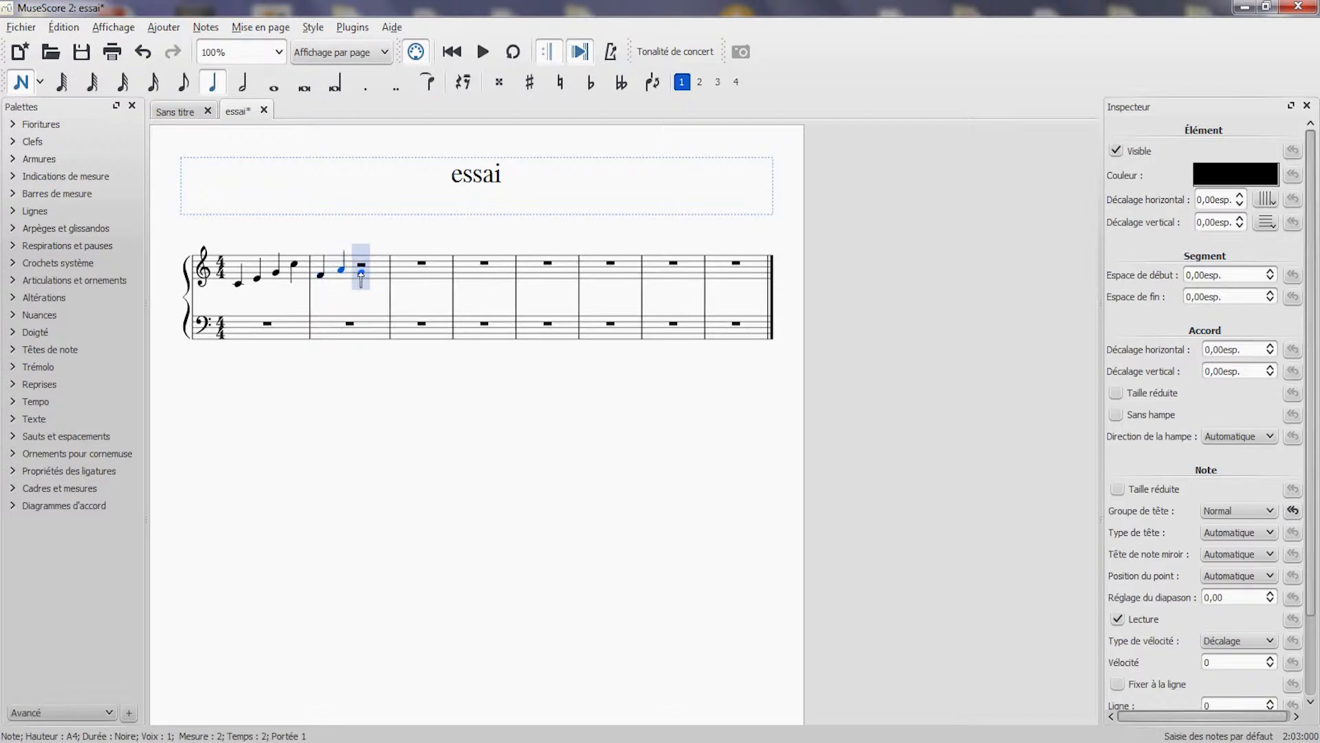
{"action": "left_click", "coordinate": [361, 272]}
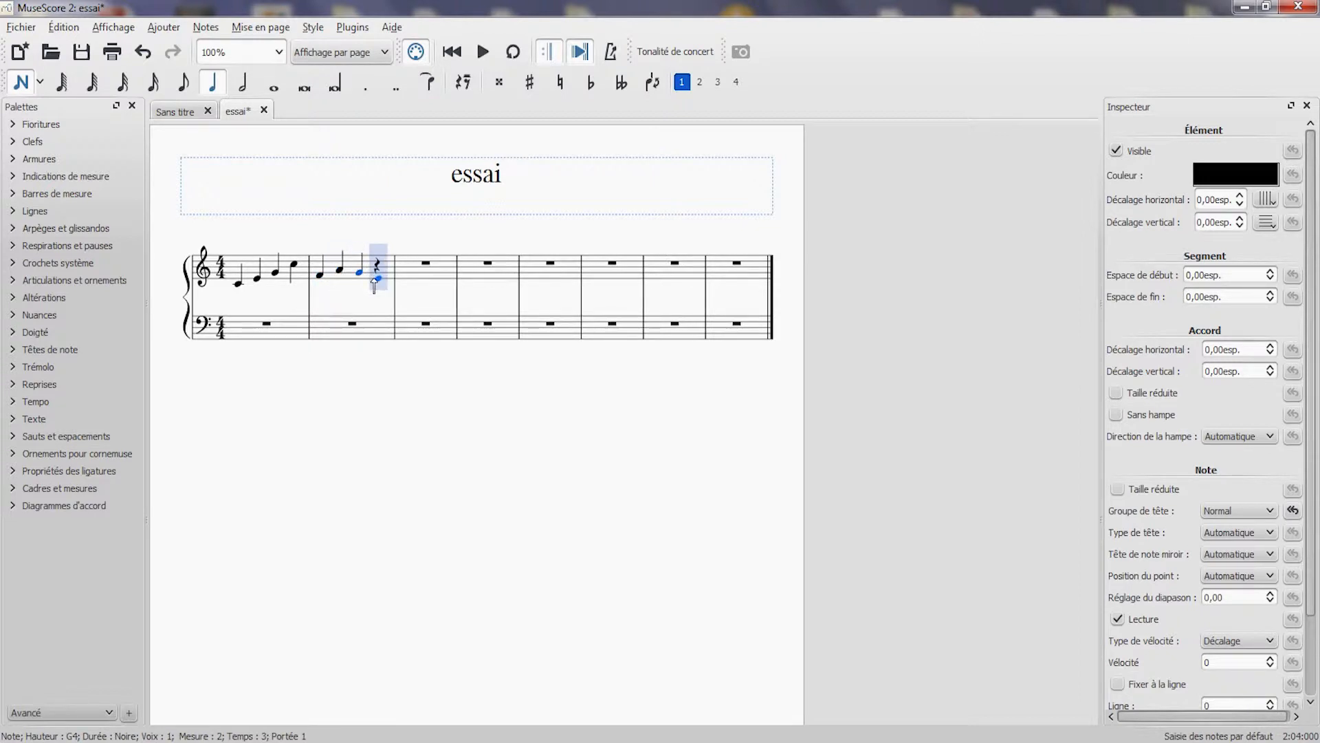
{"action": "left_click", "coordinate": [375, 279]}
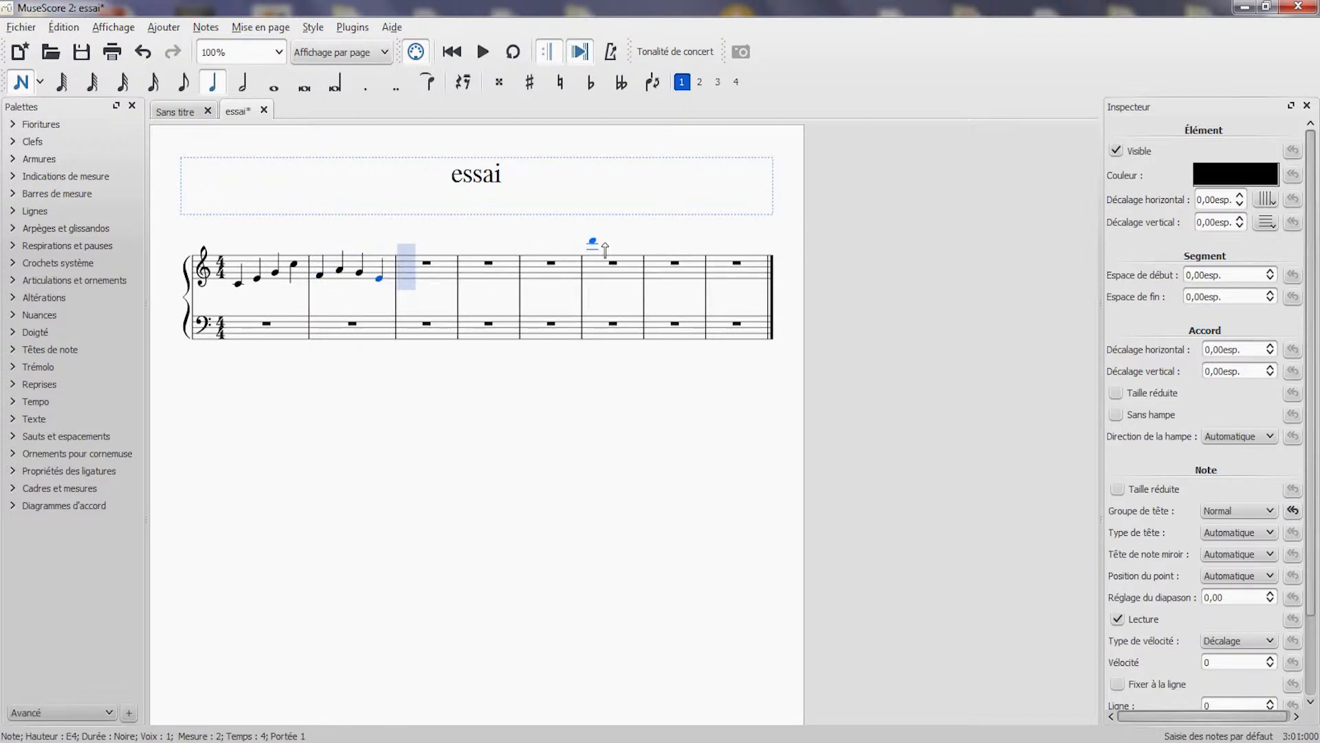
Step: Enter the eighth notes D4, E4, D4 and C4 at the start of measure 3 in the treble staff
{"action": "left_click", "coordinate": [182, 82]}
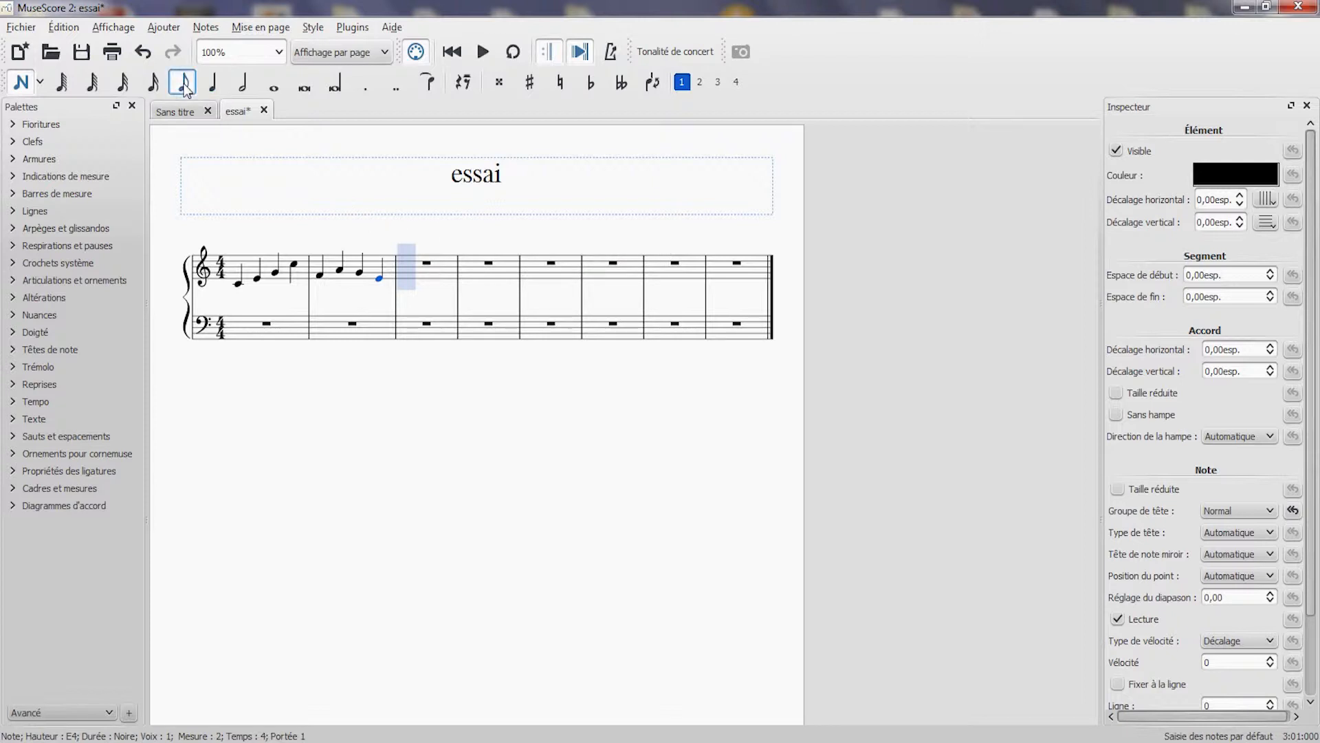
{"action": "left_click", "coordinate": [413, 283]}
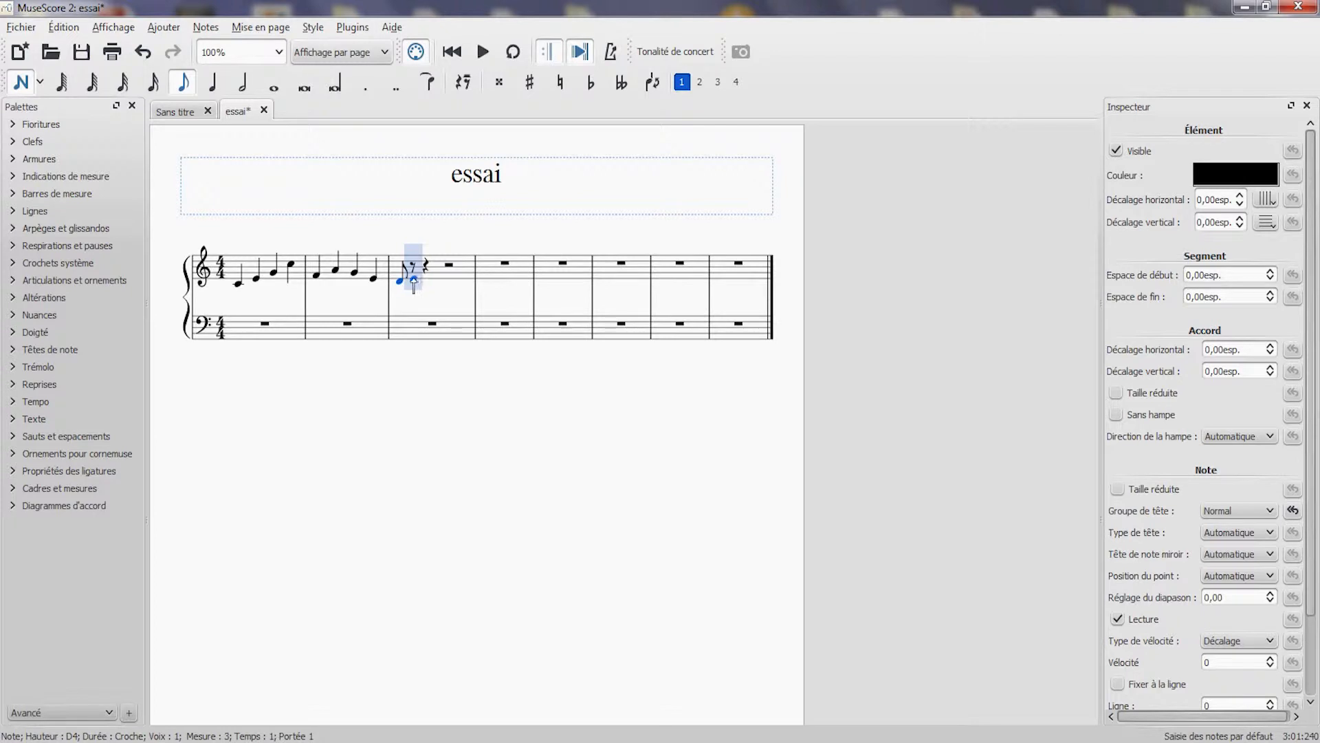
{"action": "left_click", "coordinate": [414, 281]}
{"action": "left_click", "coordinate": [422, 283]}
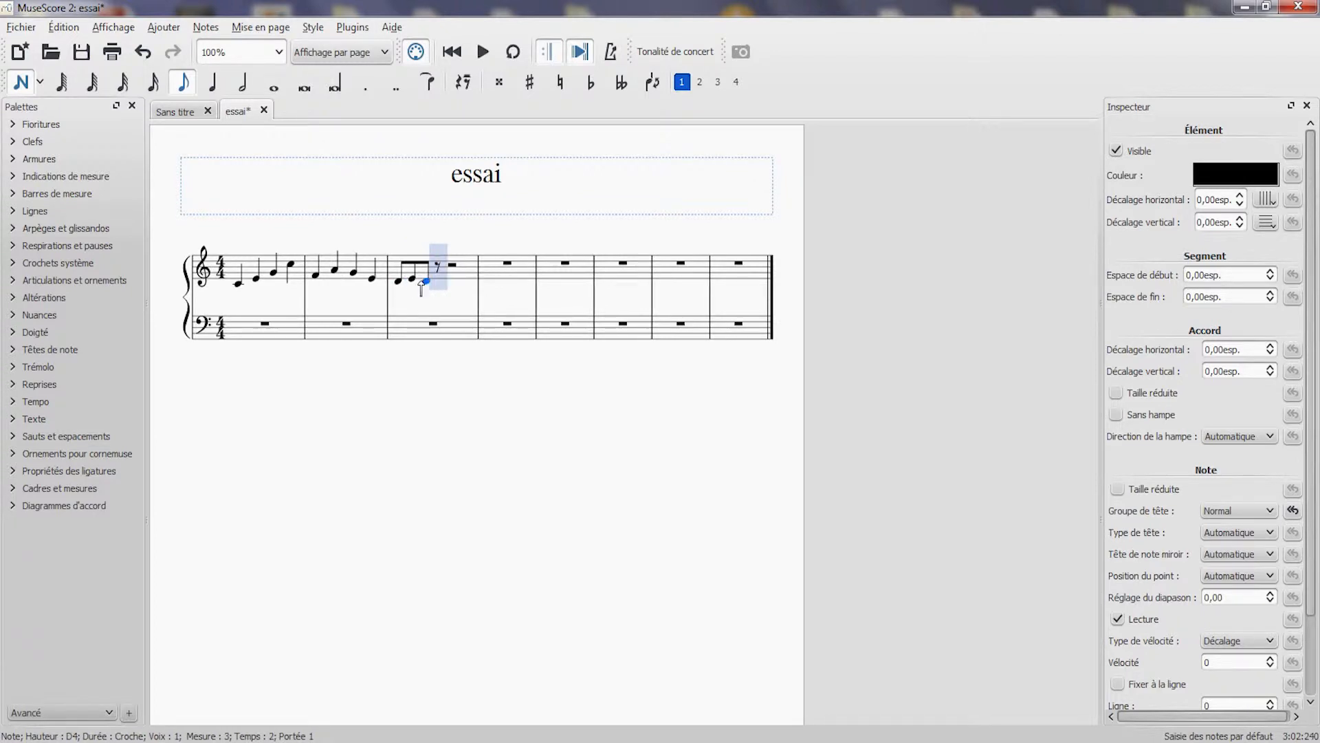
{"action": "left_click", "coordinate": [430, 284]}
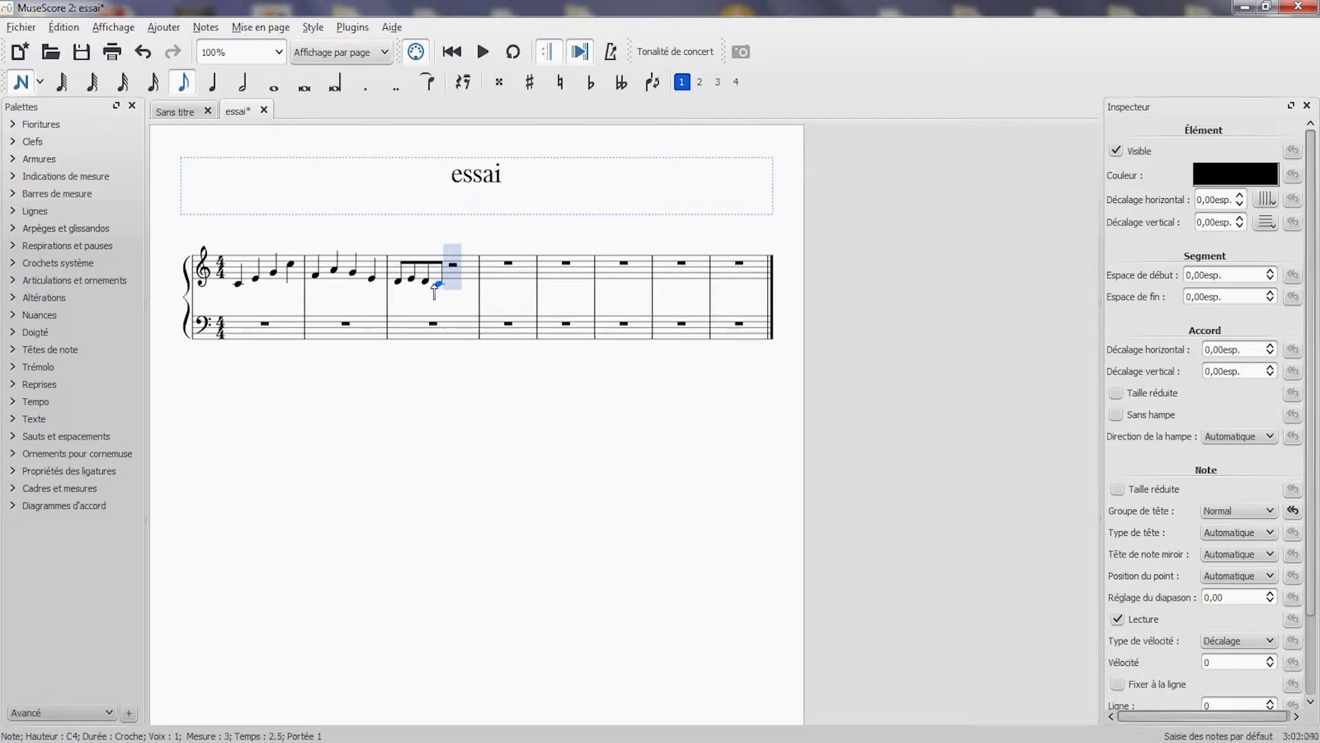
Step: Complete measure 3 of the treble staff with a half note C5
{"action": "left_click", "coordinate": [212, 82]}
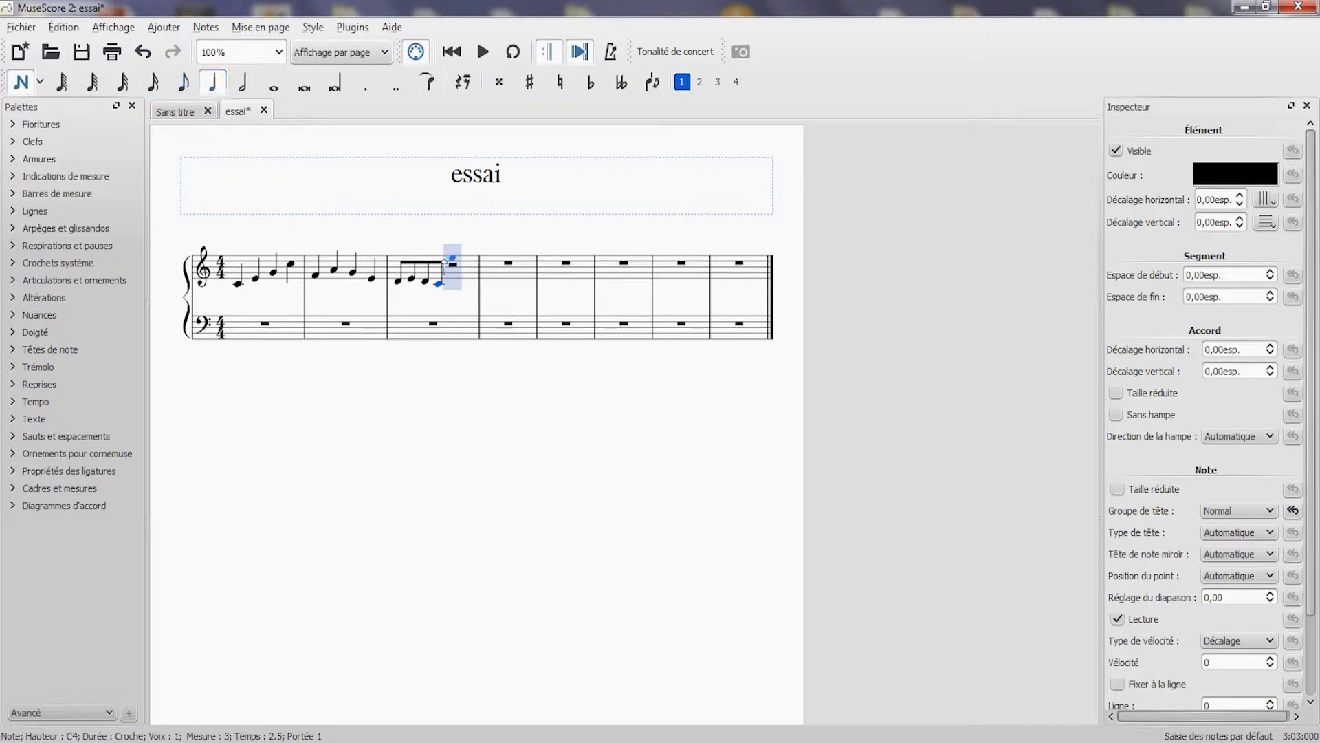
{"action": "left_click", "coordinate": [242, 82]}
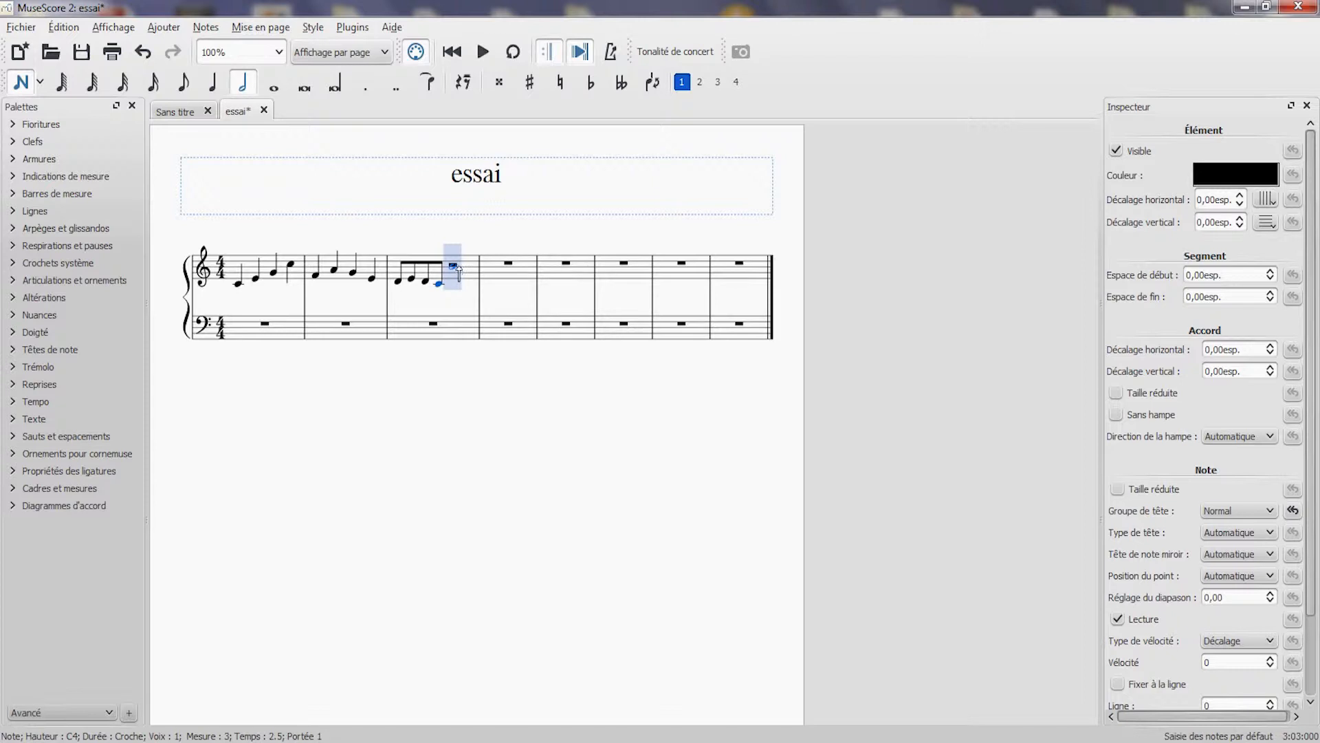
{"action": "left_click", "coordinate": [455, 264]}
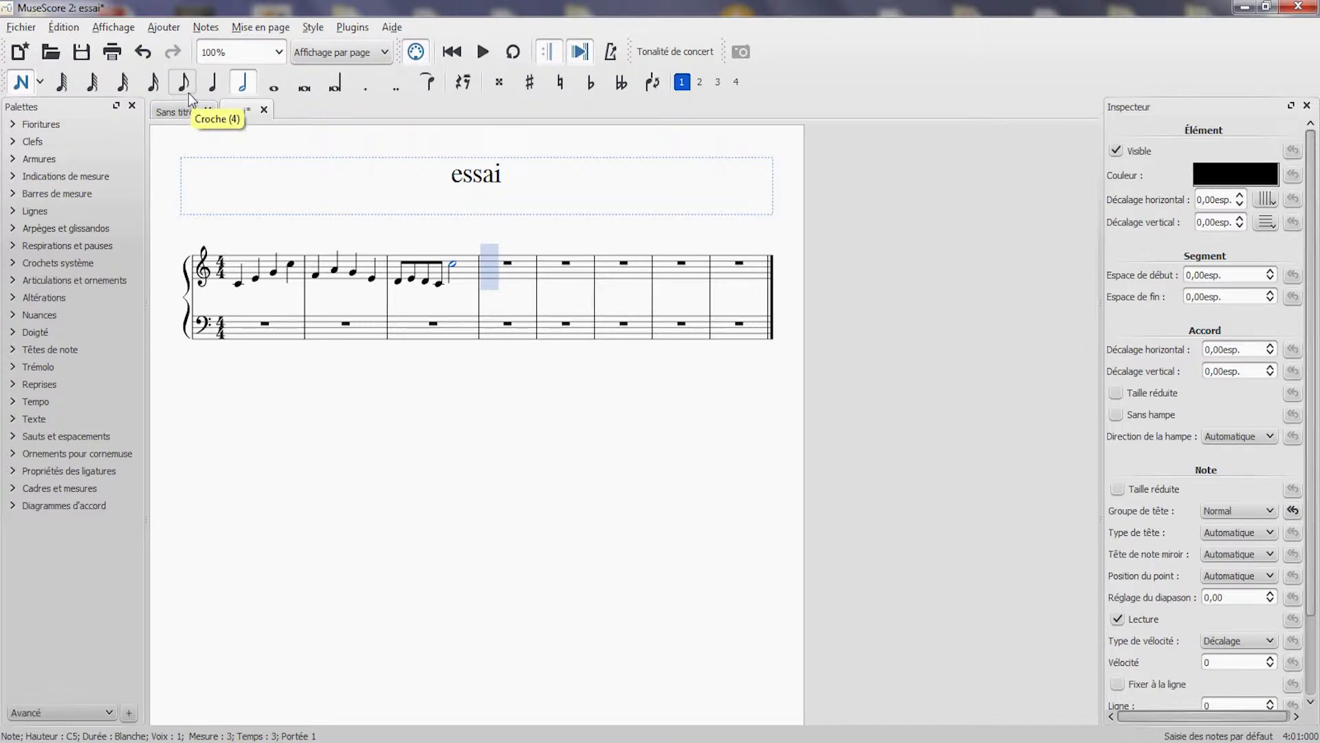
Step: Enter a dotted quarter note C3 and an eighth note E3 in measure 1 of the bass staff and leave note input
{"action": "left_click", "coordinate": [212, 83]}
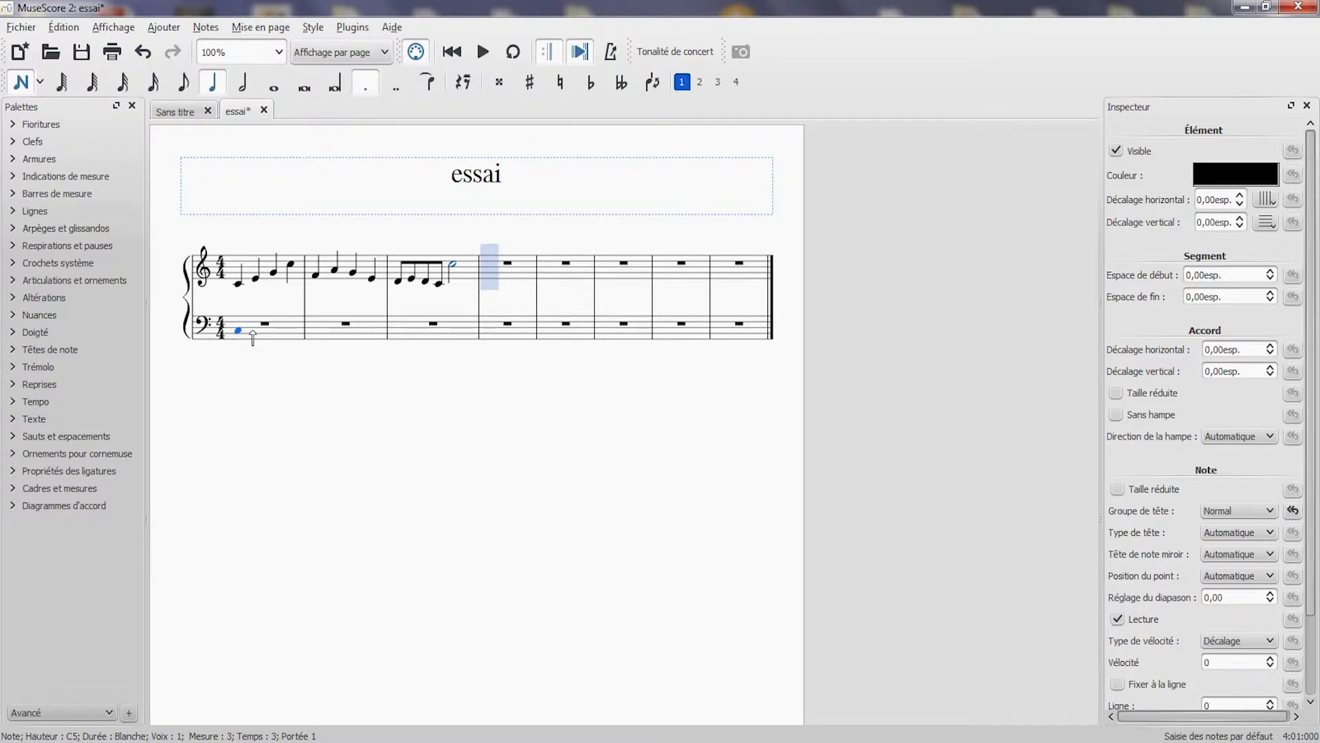
{"action": "left_click", "coordinate": [252, 336]}
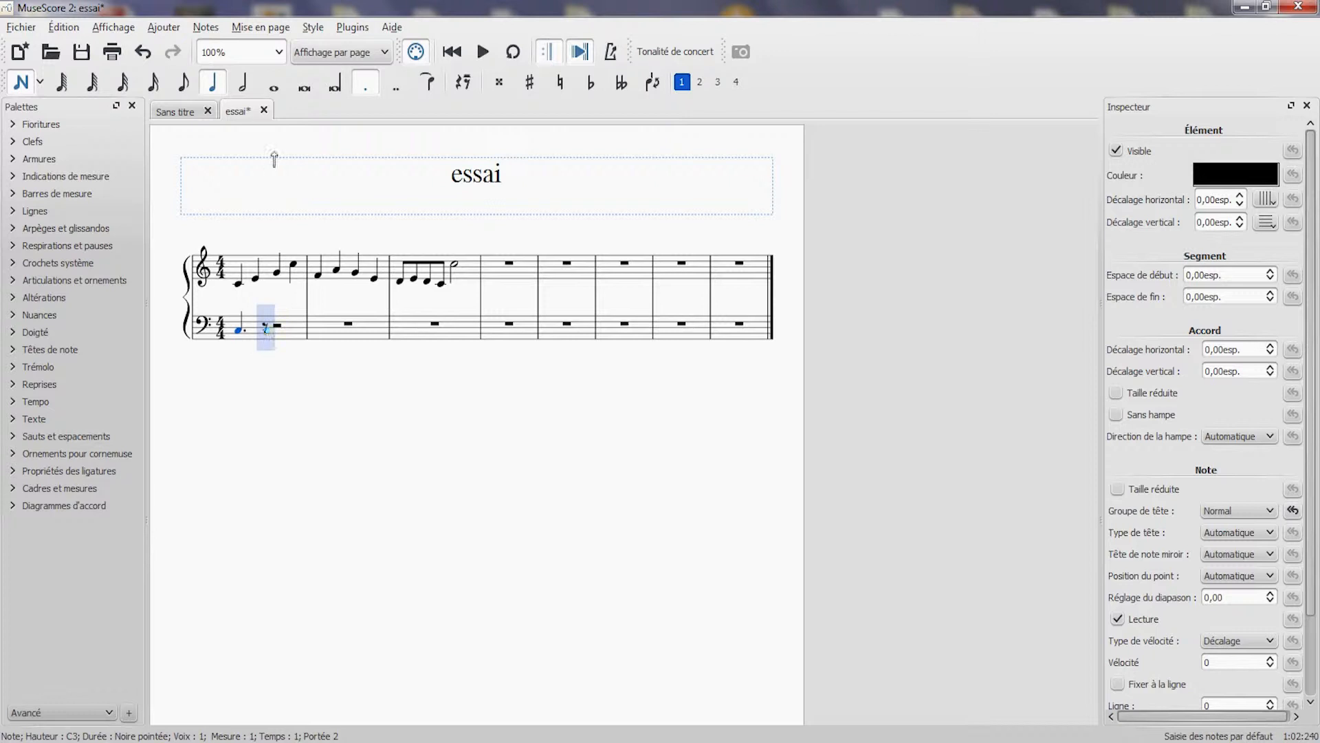
{"action": "left_click", "coordinate": [187, 85]}
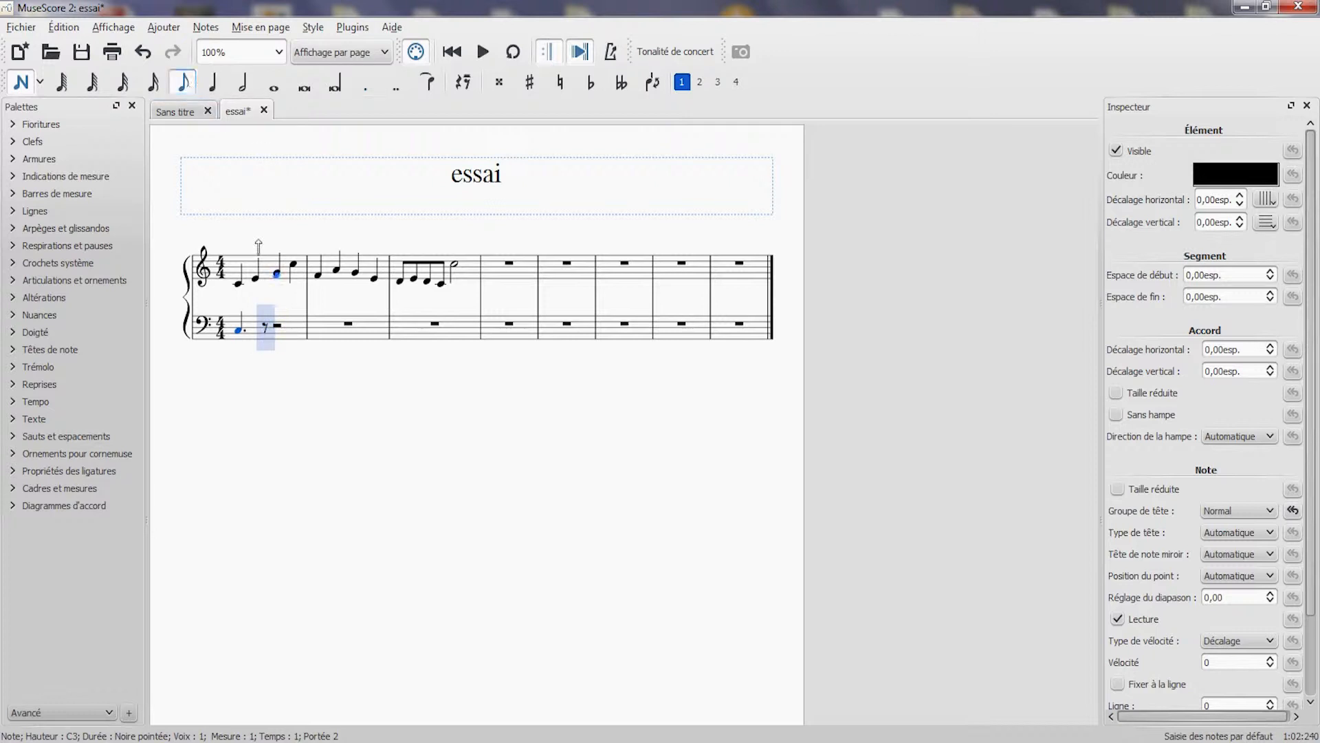
{"action": "left_click", "coordinate": [265, 324]}
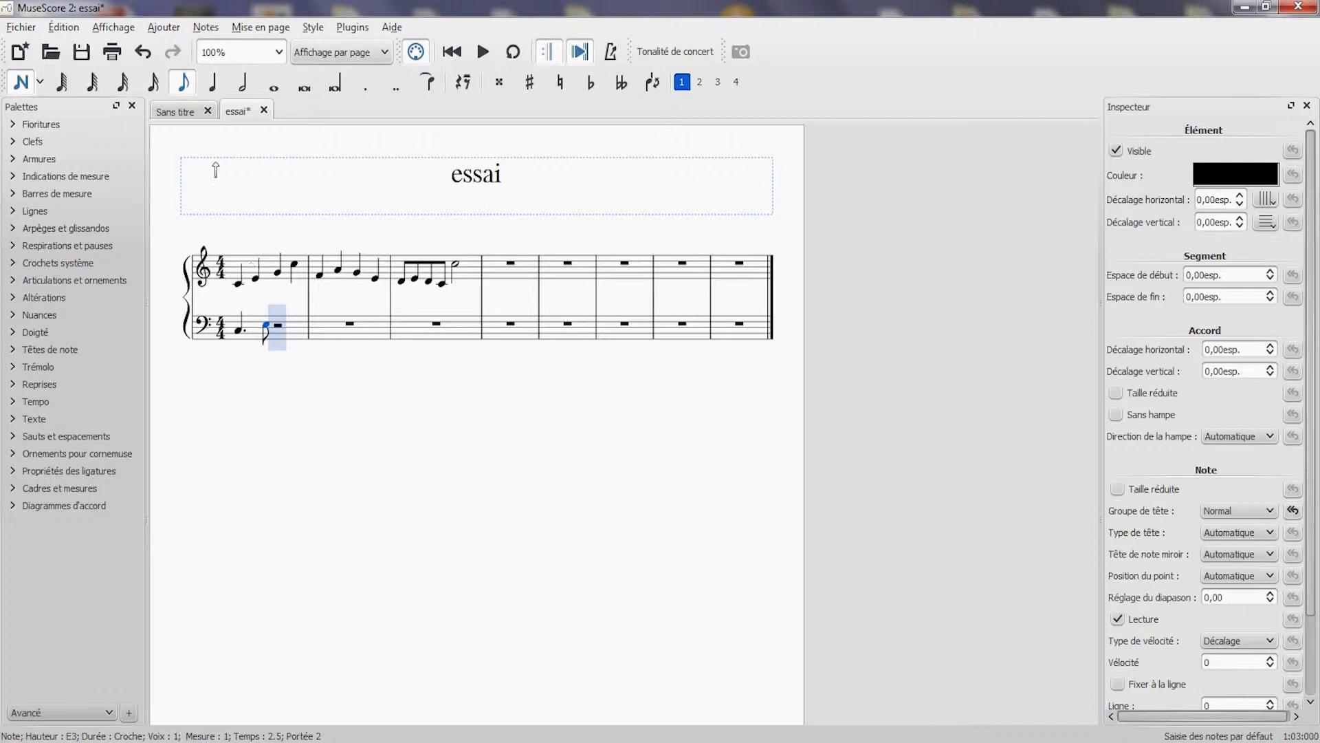
{"action": "left_click", "coordinate": [20, 81]}
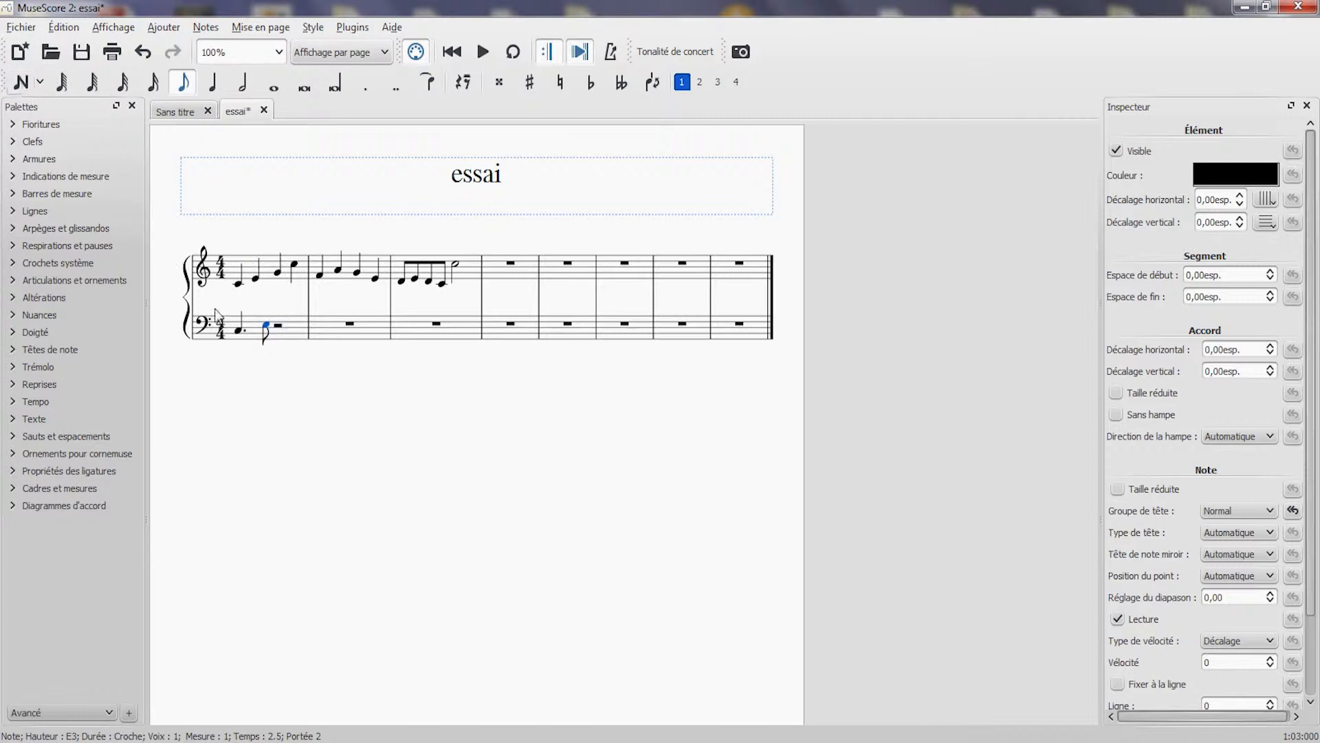
Step: Add a sharp to the first treble note of measure 1 and replace it with a natural
{"action": "left_click", "coordinate": [237, 284]}
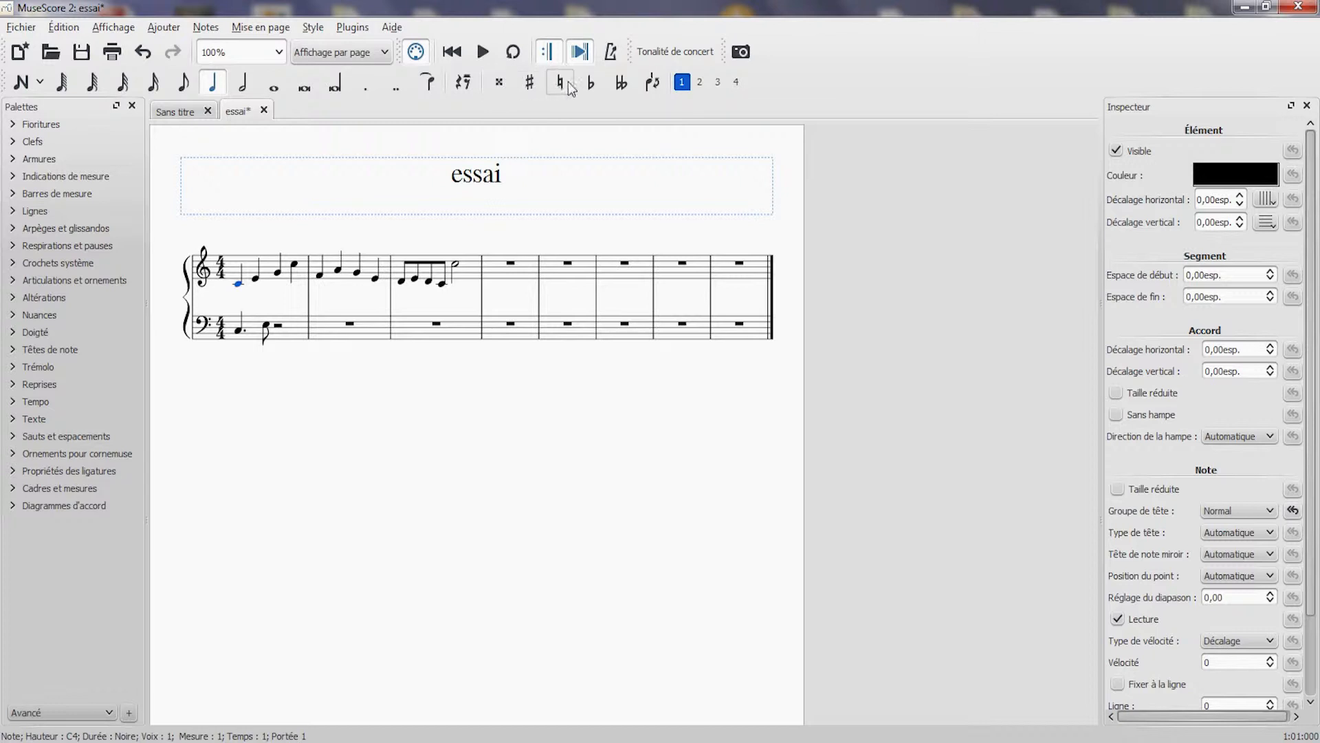
{"action": "left_click", "coordinate": [531, 86]}
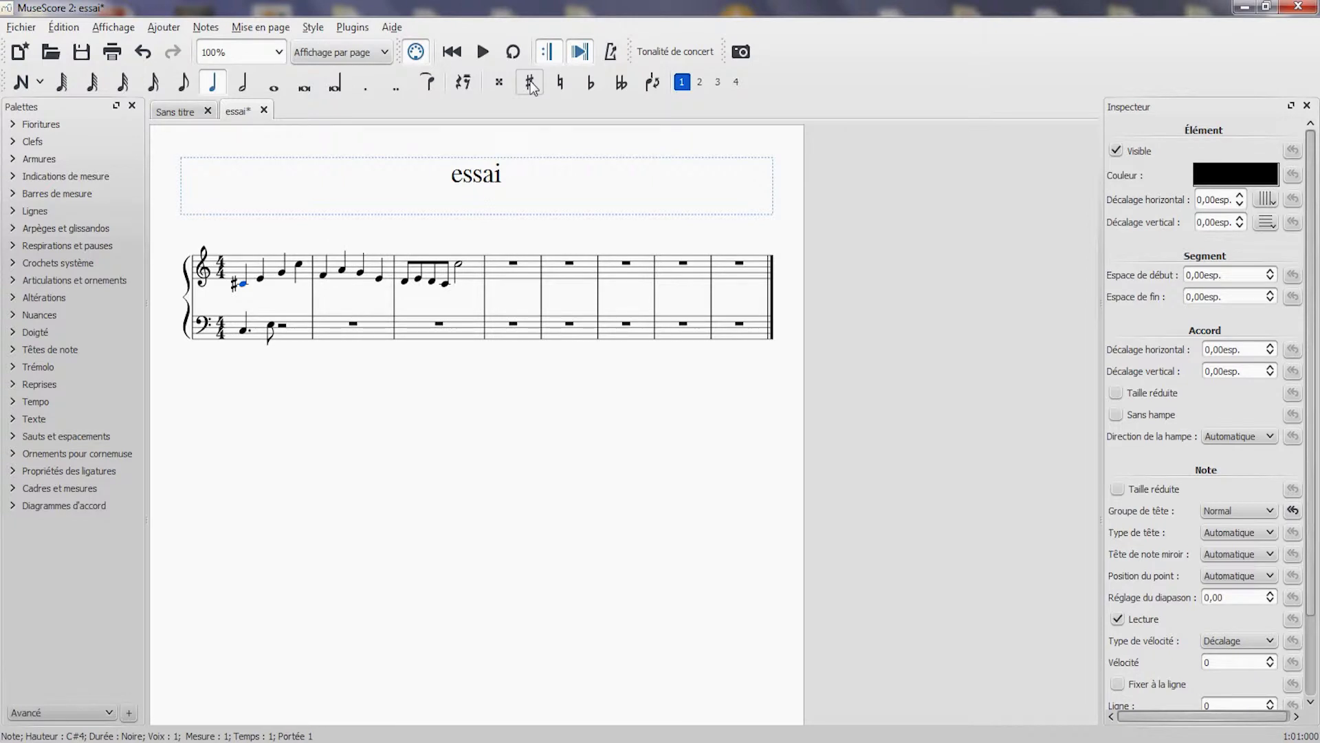
{"action": "left_click", "coordinate": [560, 87]}
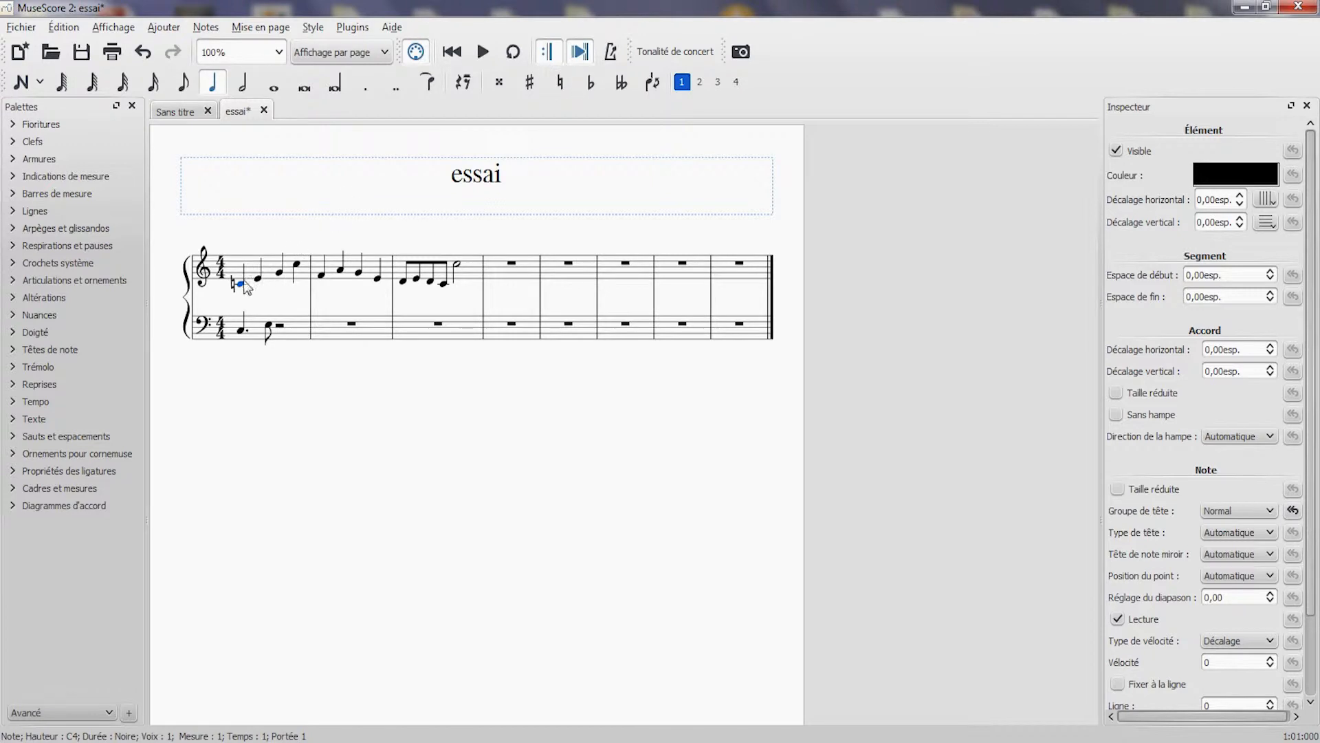
Step: Shift the first treble note of measure 1 up by semitones and bring it back down to C4
{"action": "key", "text": "Up"}
{"action": "key", "text": "Up"}
{"action": "key", "text": "Up"}
{"action": "key", "text": "Up"}
{"action": "key", "text": "Up"}
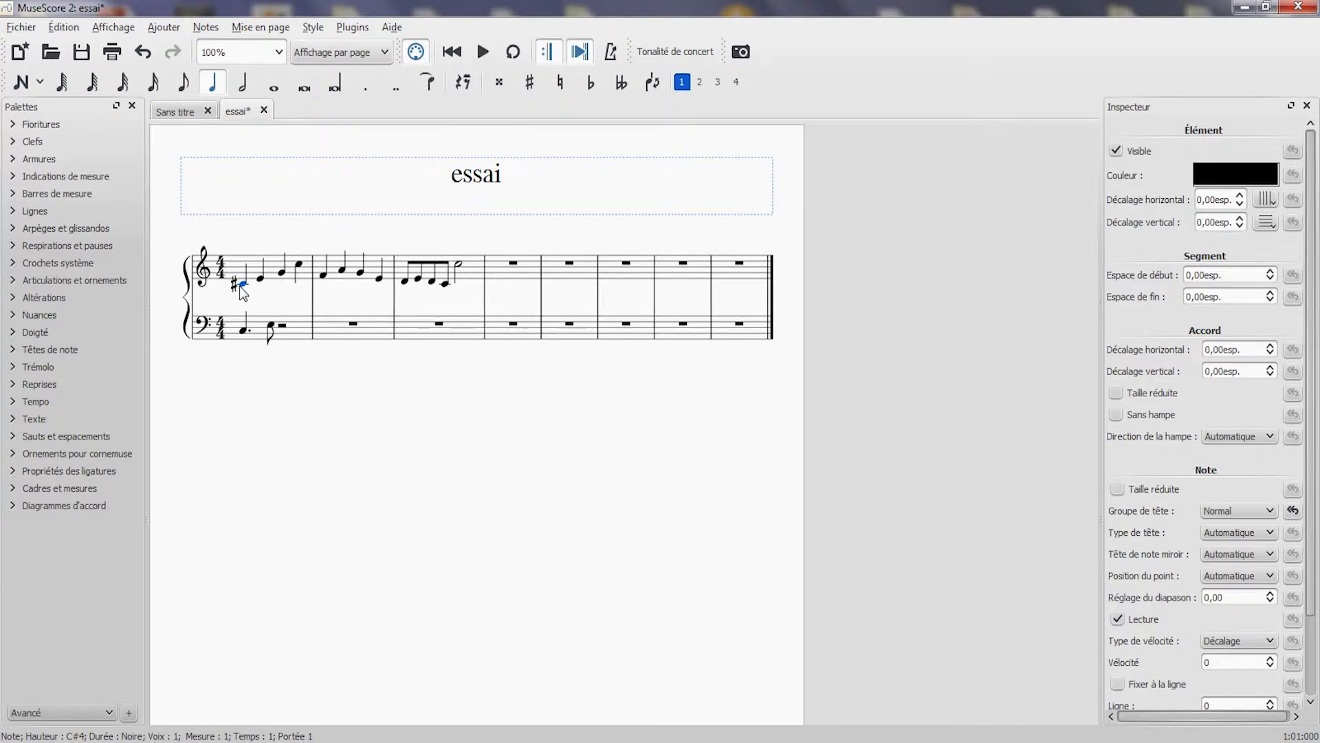
{"action": "key", "text": "Down"}
{"action": "key", "text": "Down"}
{"action": "key", "text": "Down"}
{"action": "key", "text": "Down"}
{"action": "key", "text": "Down"}
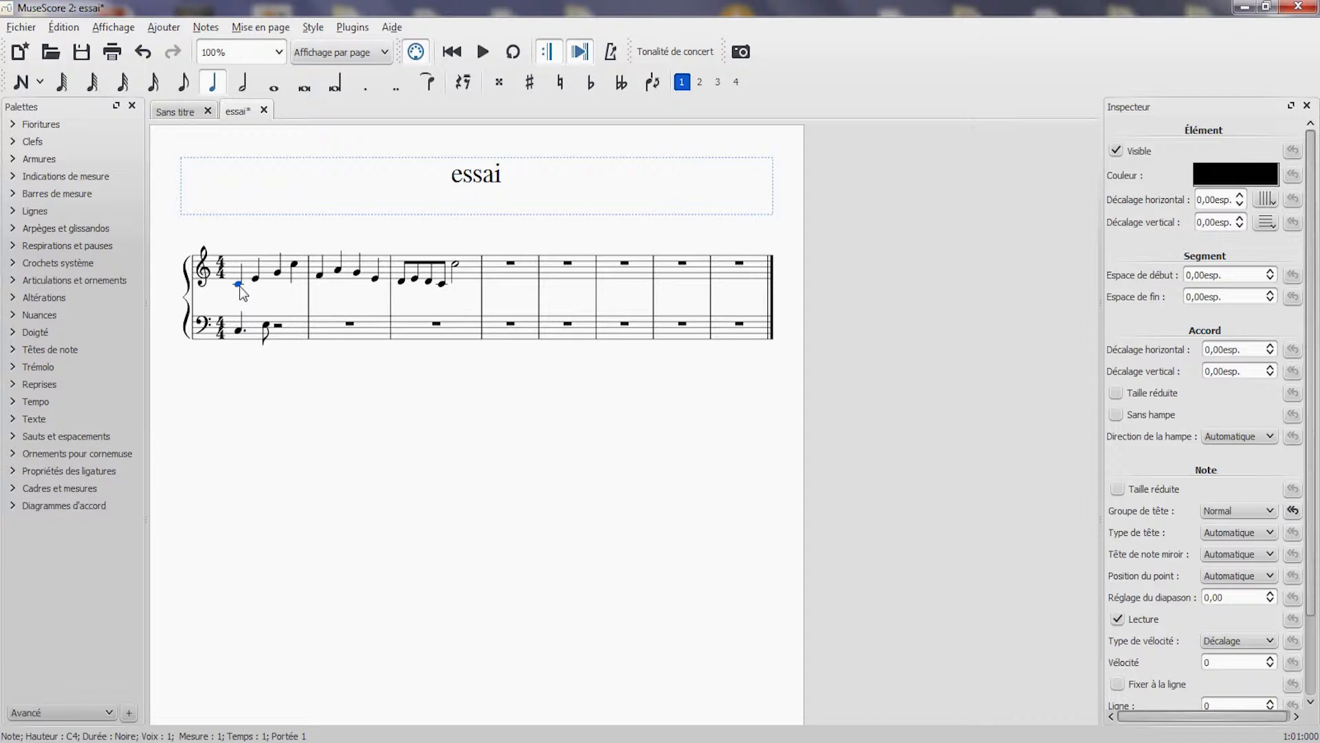
Step: Raise the opening treble note by semitones to D#4 and lower it to C4 again
{"action": "left_click_drag", "start_coordinate": [239, 275], "coordinate": [242, 284]}
{"action": "key", "text": "Up"}
{"action": "key", "text": "Up"}
{"action": "key", "text": "Up"}
{"action": "key", "text": "Up"}
{"action": "key", "text": "Up"}
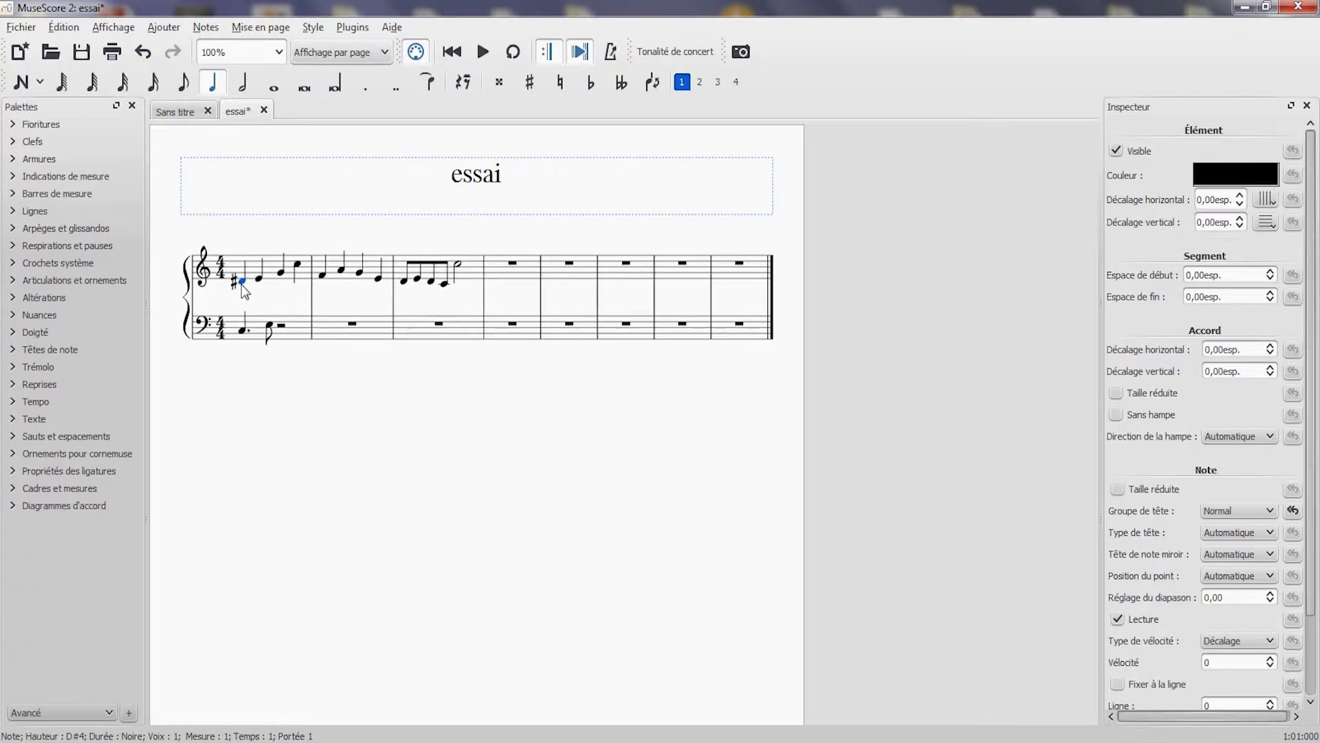
{"action": "key", "text": "Down"}
{"action": "key", "text": "Down"}
{"action": "key", "text": "Down"}
{"action": "key", "text": "Down"}
{"action": "key", "text": "Down"}
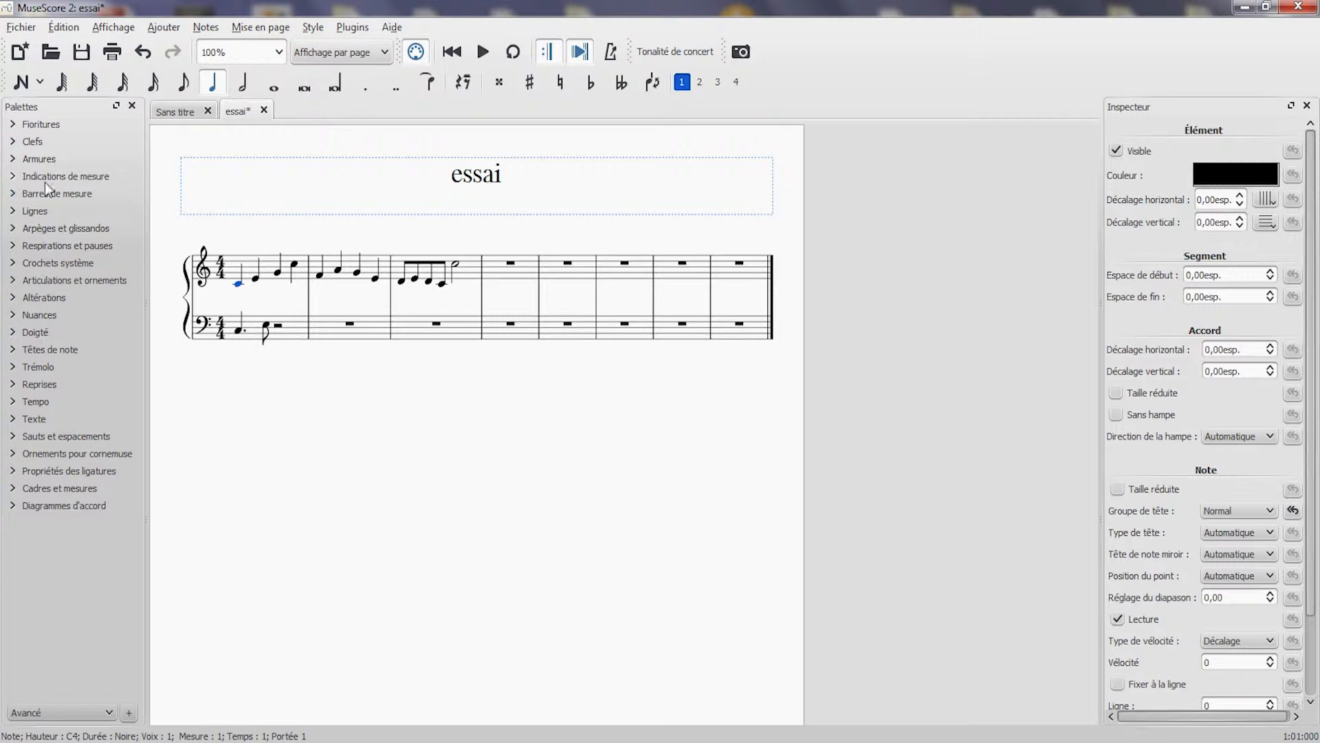
Step: Add a treble clef change at the end of measure 1 in the bass staff and delete it
{"action": "left_click", "coordinate": [31, 143]}
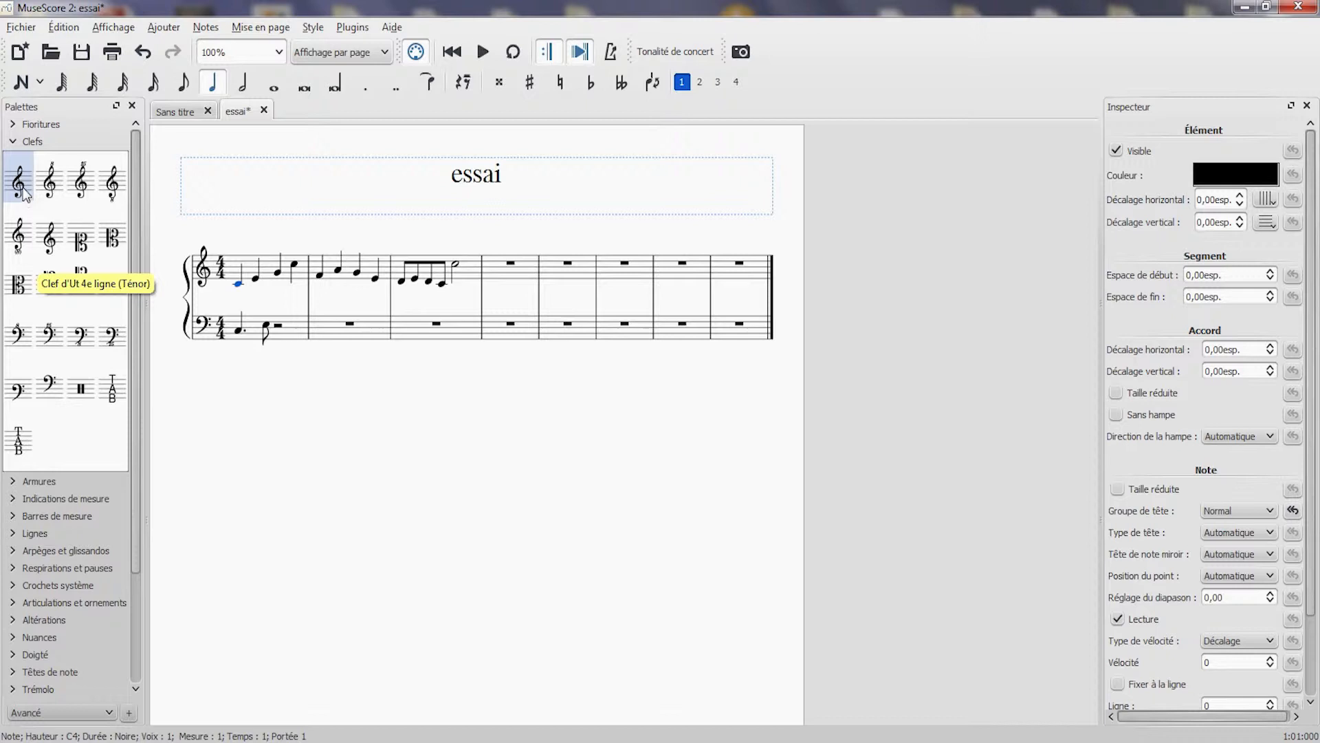
{"action": "left_click_drag", "start_coordinate": [105, 249], "coordinate": [334, 323]}
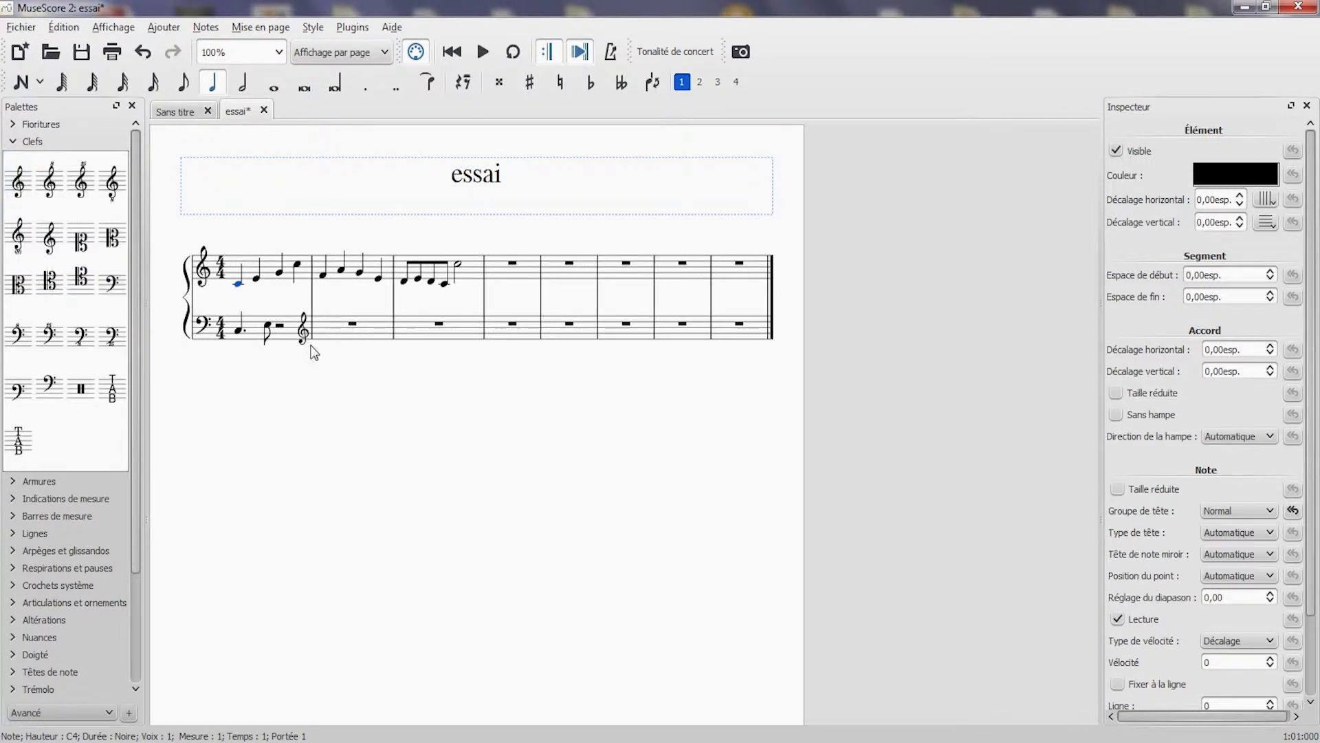
{"action": "left_click", "coordinate": [304, 332]}
{"action": "key", "text": "Delete"}
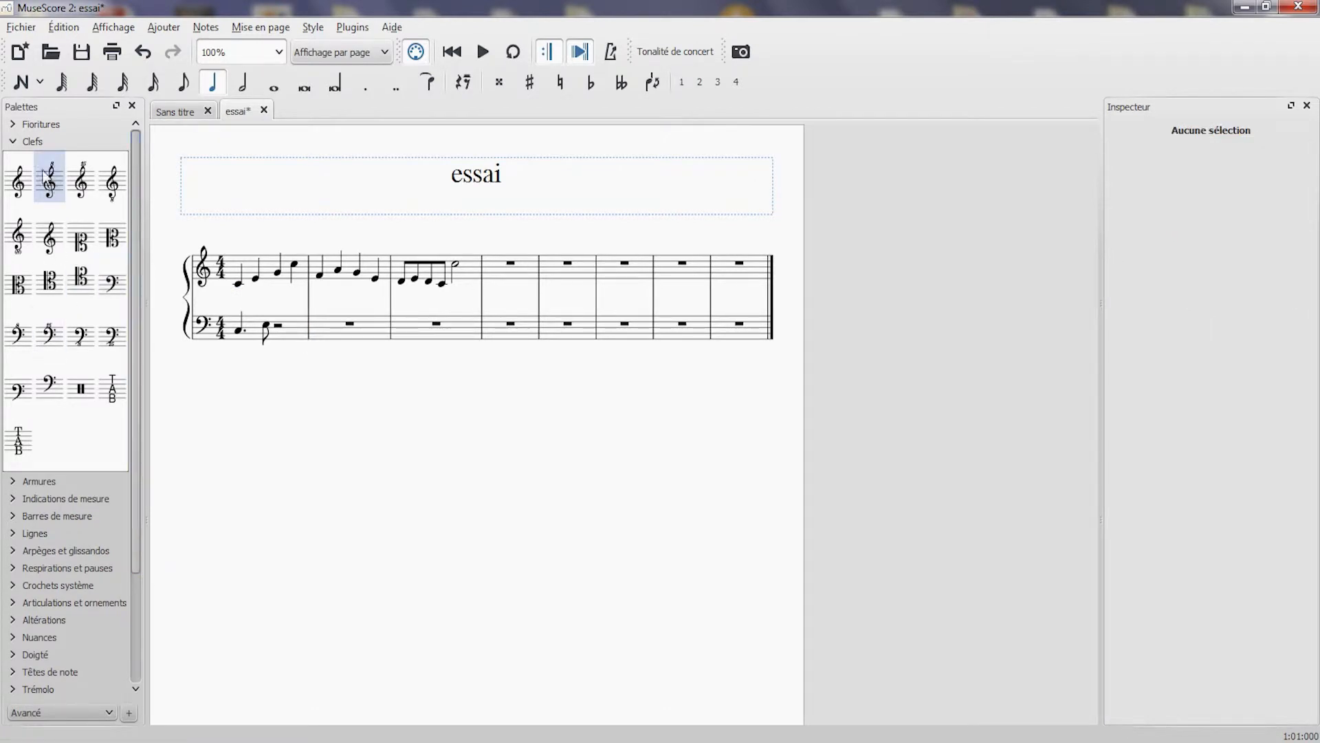
{"action": "left_click", "coordinate": [32, 143]}
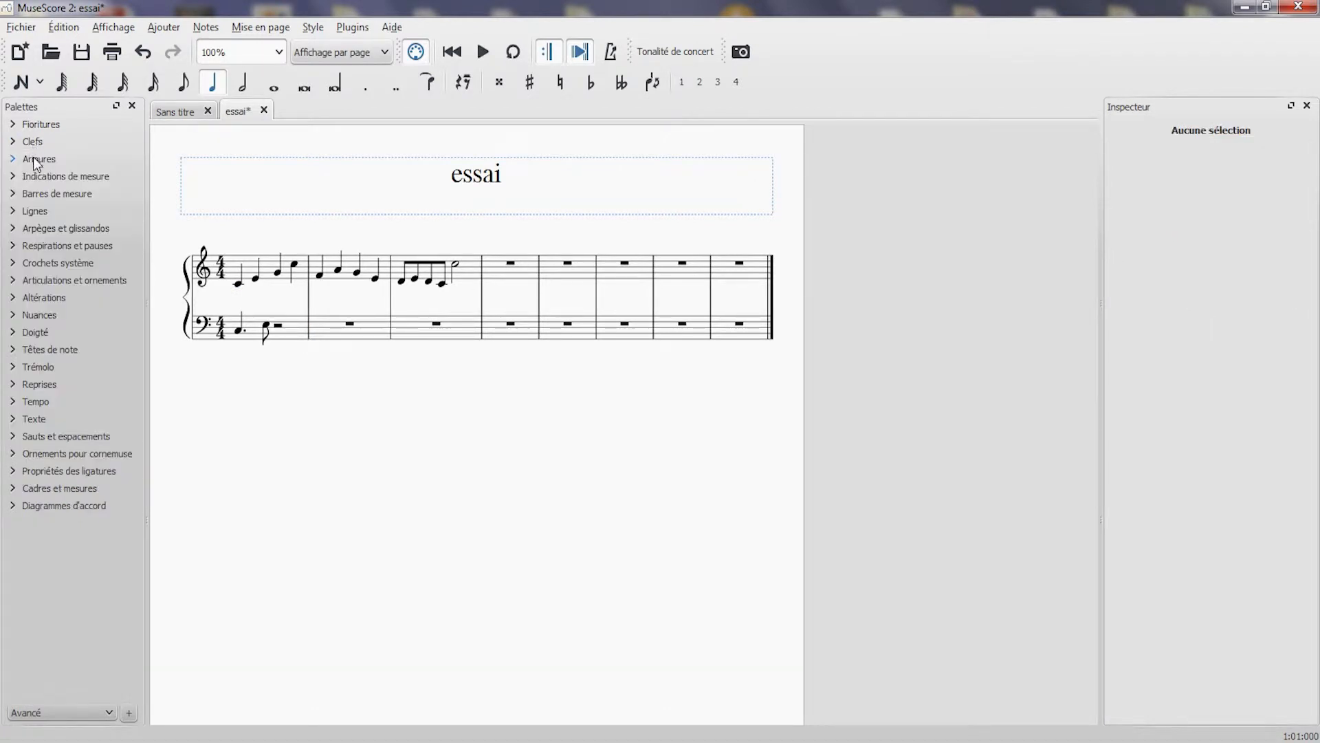
Step: Apply the Sol majeur / Mi mineur key signature at the start of the score and restore the key signature without accidentals
{"action": "left_click", "coordinate": [34, 160]}
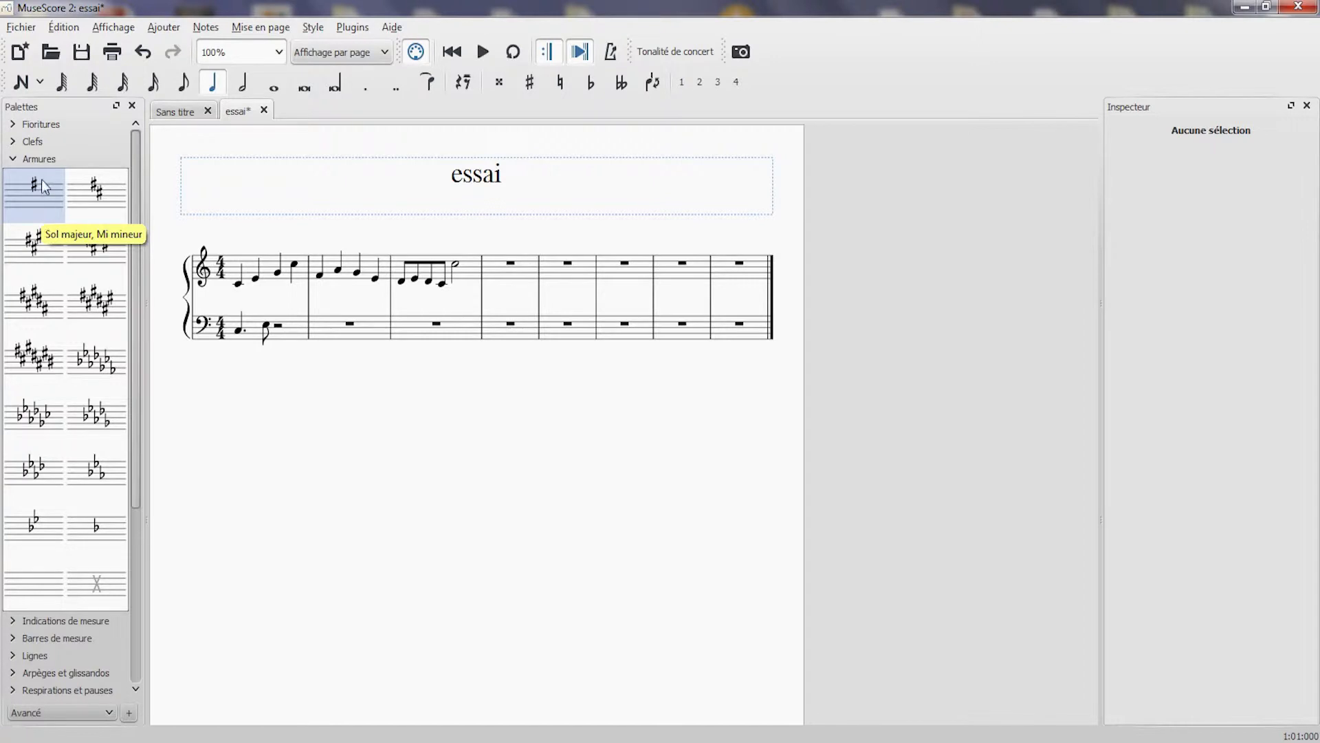
{"action": "left_click_drag", "start_coordinate": [42, 187], "coordinate": [198, 269]}
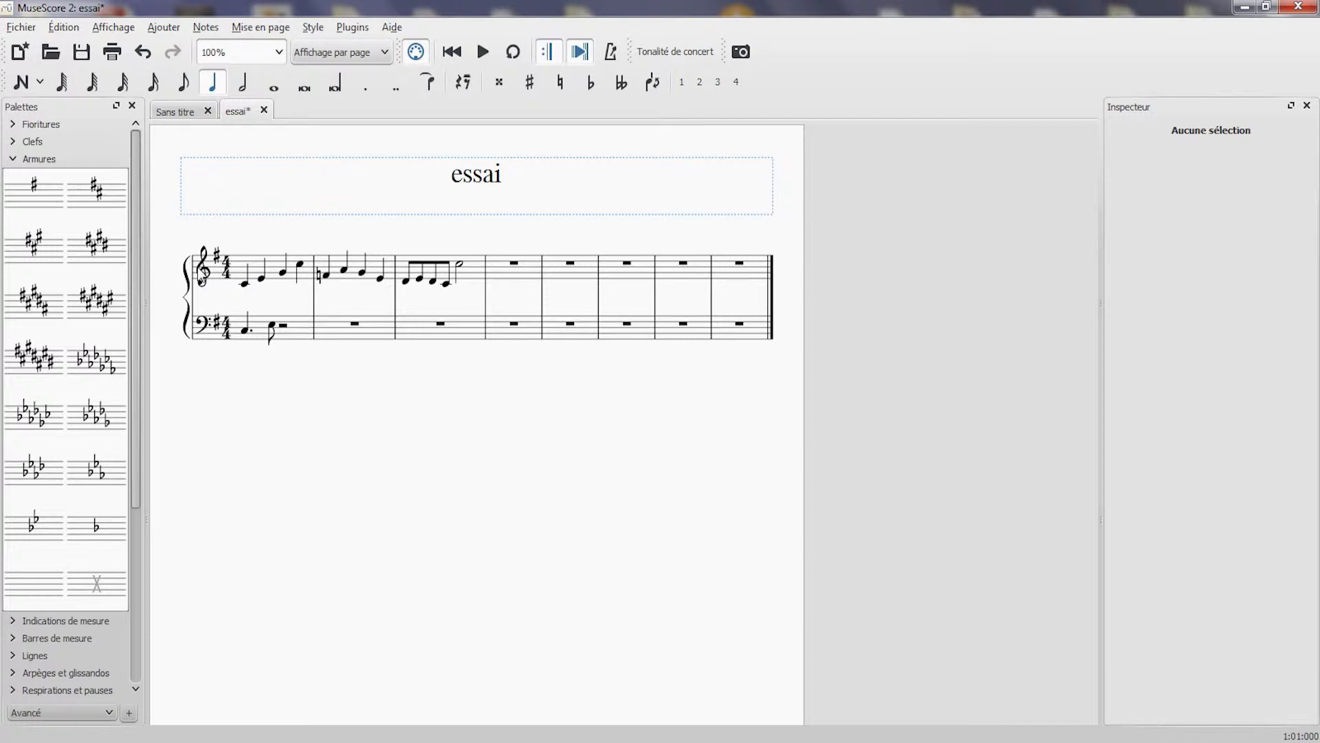
{"action": "left_click_drag", "start_coordinate": [48, 583], "coordinate": [211, 282]}
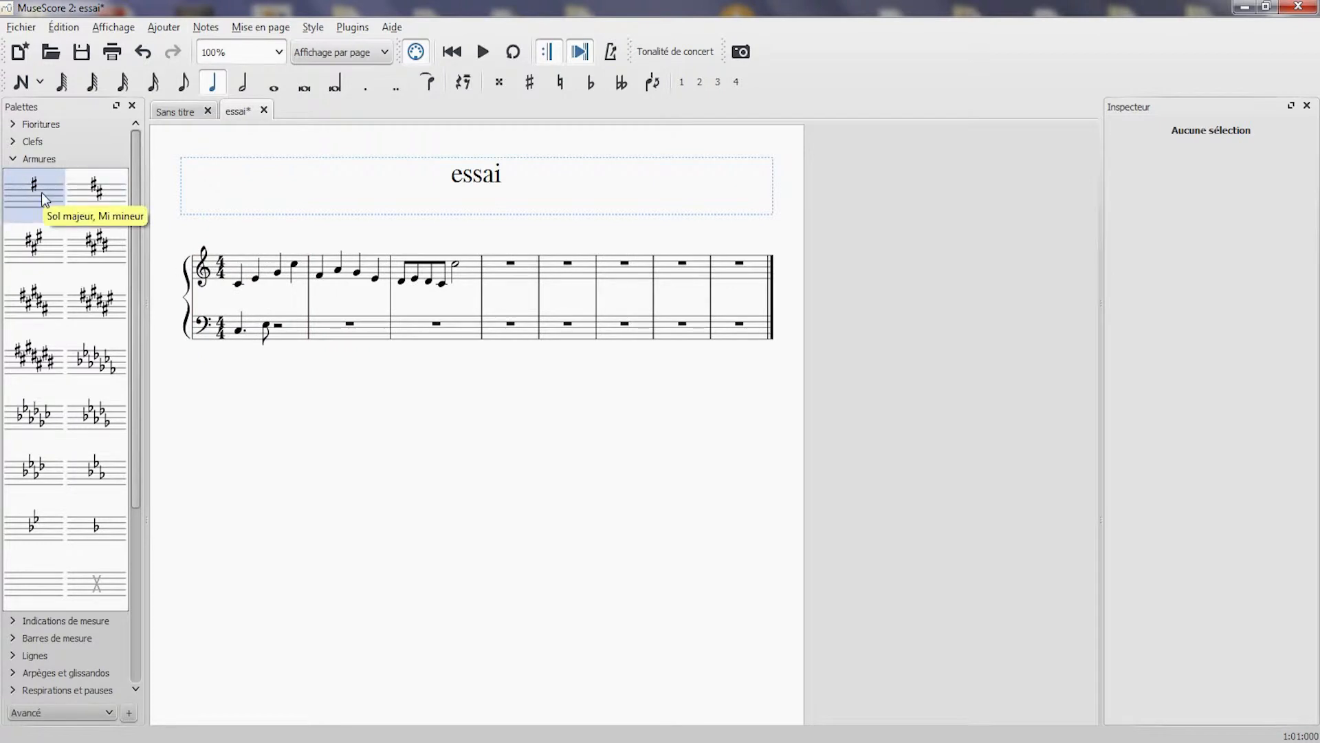
Step: Add the one-sharp key signature at measure 3 and undo it
{"action": "mouse_move", "coordinate": [41, 192]}
{"action": "left_mouse_down"}
{"action": "mouse_move", "coordinate": [337, 299]}
{"action": "mouse_move", "coordinate": [405, 284]}
{"action": "left_mouse_up"}
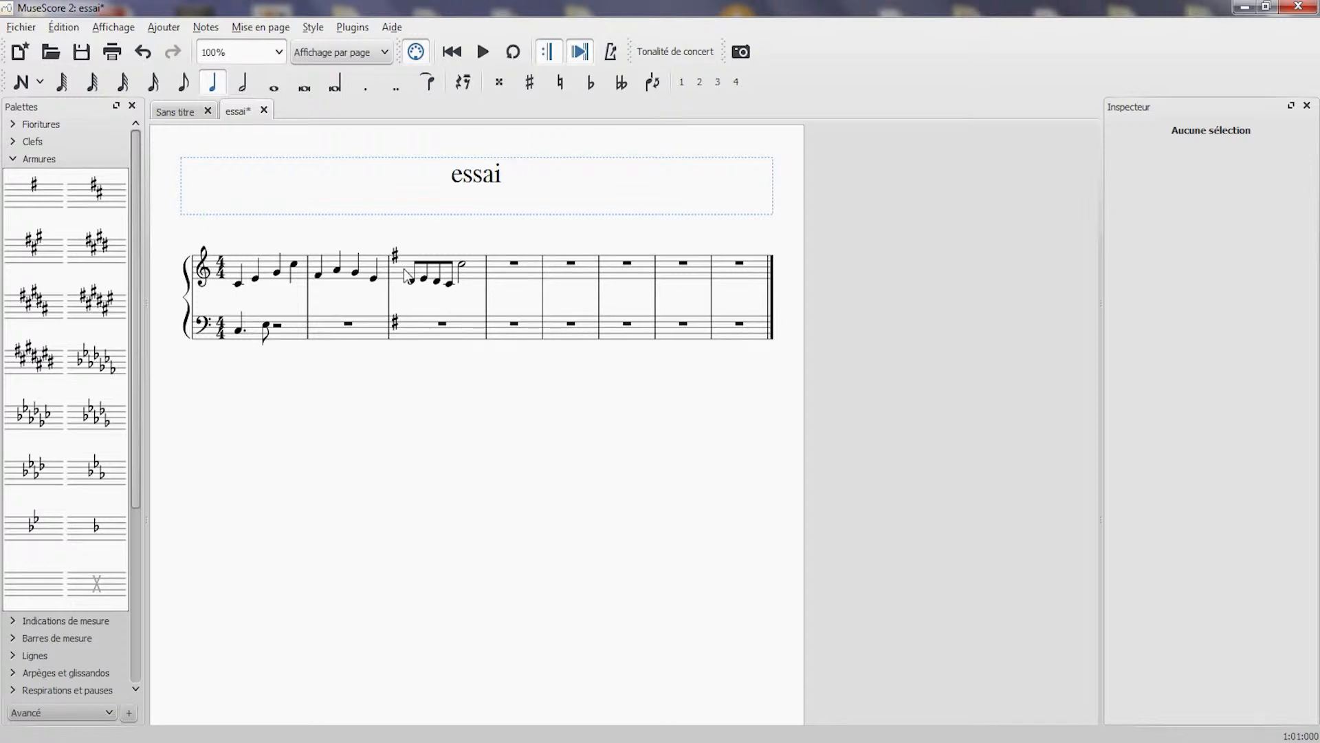
{"action": "key", "text": "ctrl+z"}
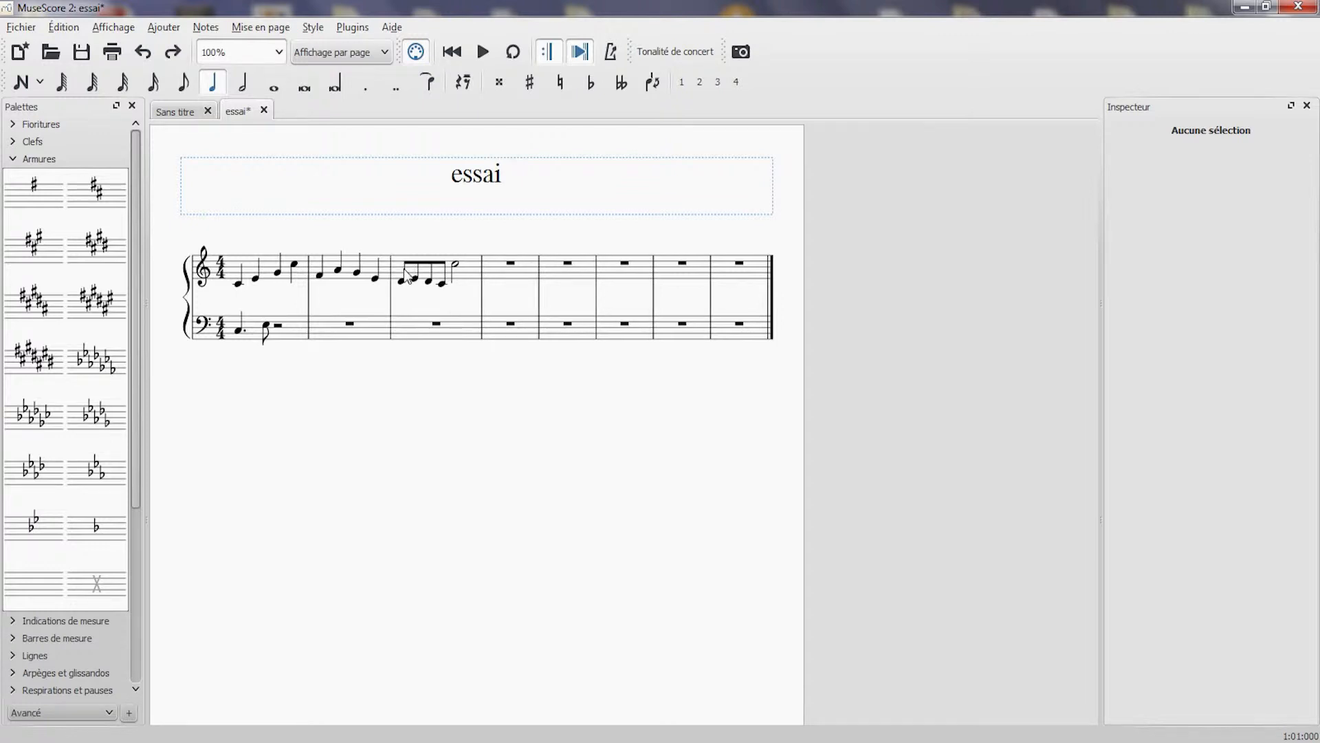
{"action": "left_click", "coordinate": [44, 158]}
Step: Change the opening time signature to 3/4 and 2/4, and set it back to 4/4
{"action": "left_click", "coordinate": [45, 178]}
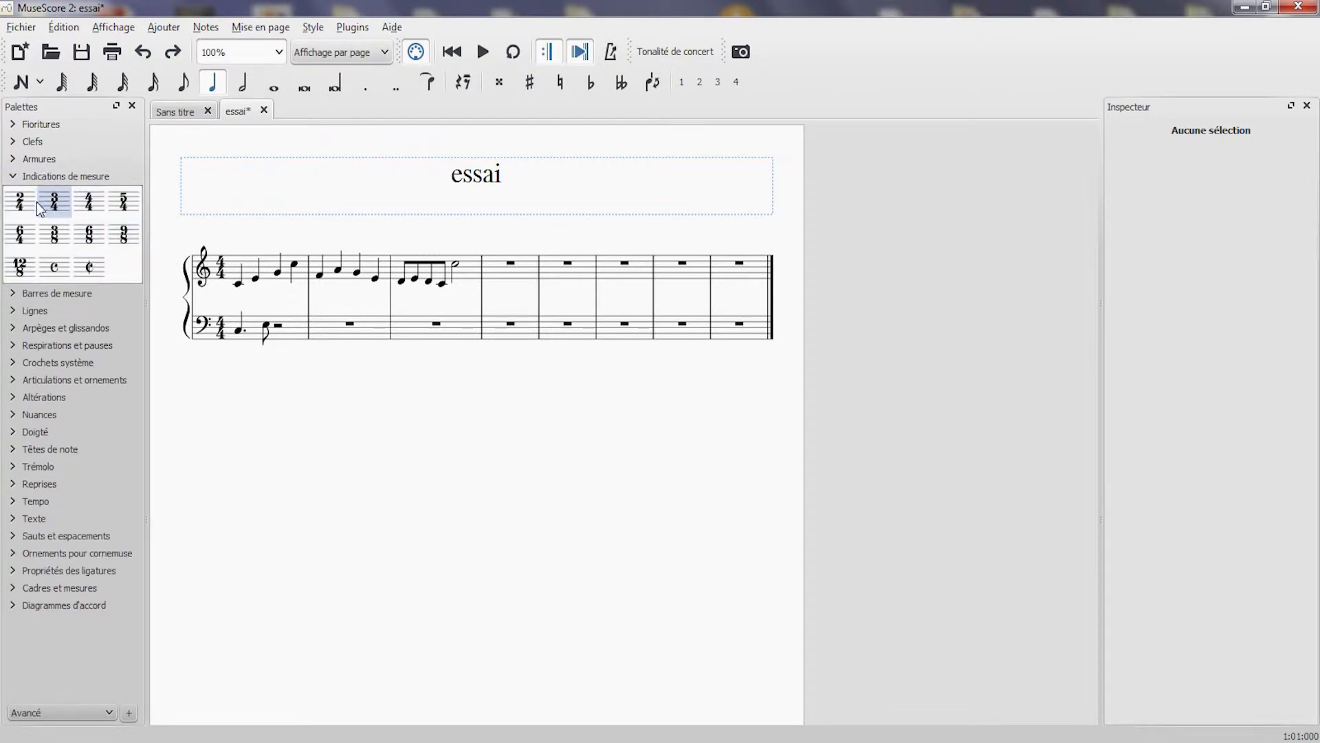
{"action": "mouse_move", "coordinate": [57, 208]}
{"action": "left_mouse_down"}
{"action": "mouse_move", "coordinate": [187, 279]}
{"action": "mouse_move", "coordinate": [214, 268]}
{"action": "left_mouse_up"}
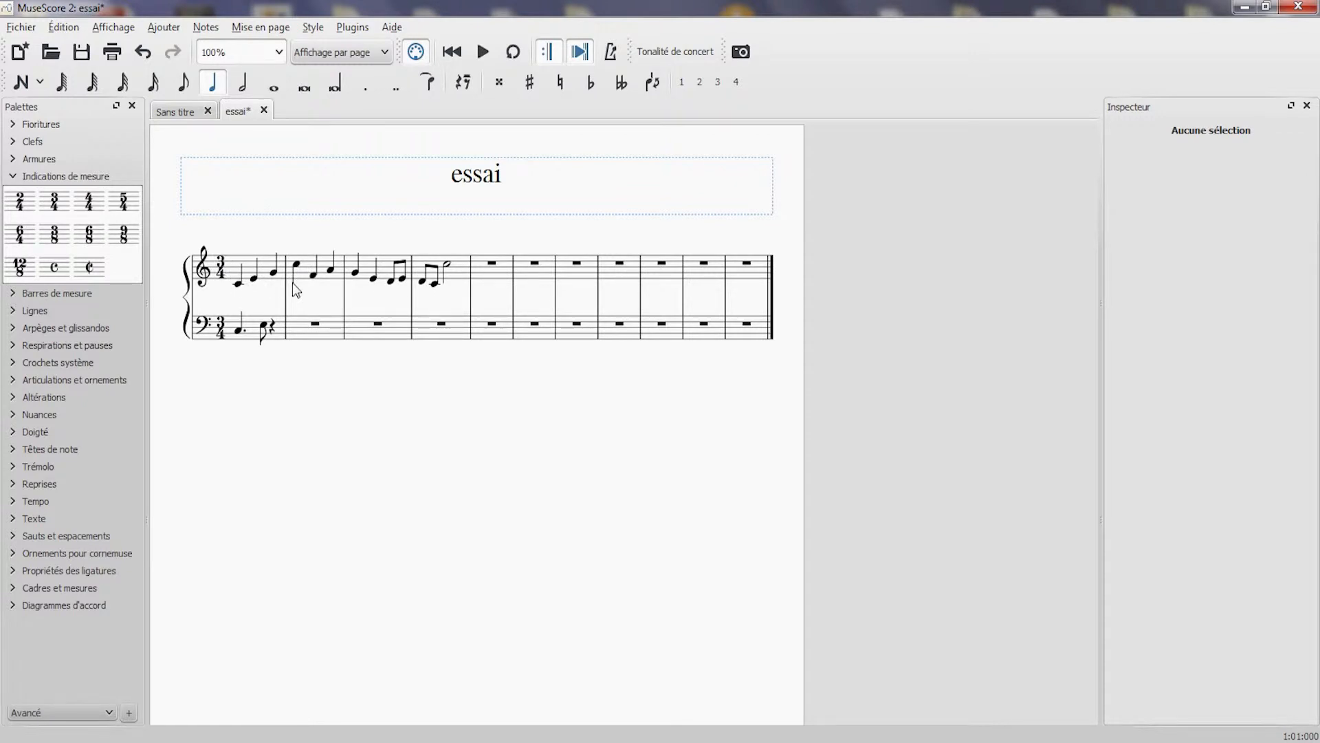
{"action": "left_click_drag", "start_coordinate": [24, 200], "coordinate": [212, 260]}
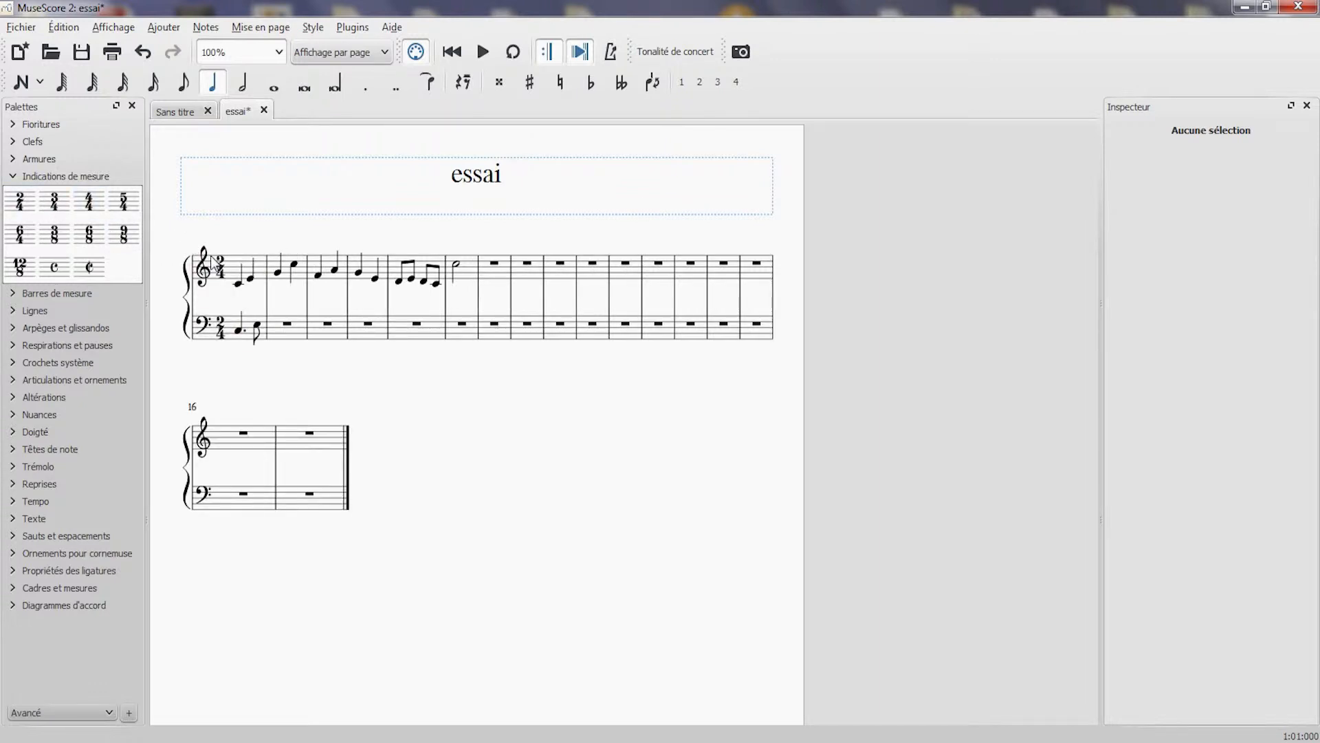
{"action": "left_click_drag", "start_coordinate": [88, 201], "coordinate": [220, 258]}
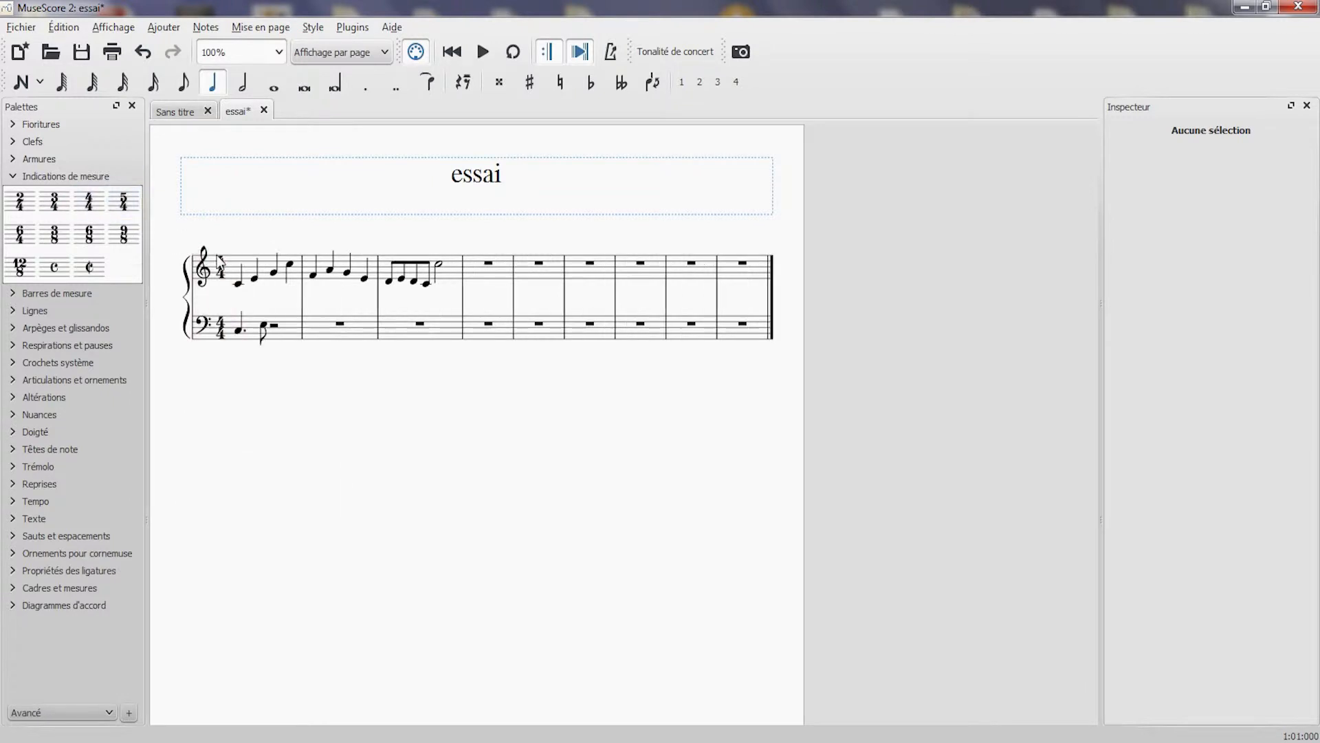
Step: Transpose the entire score chromatically by key to the nearest Do majeur / La mineur, including key signatures and chord symbols
{"action": "left_click", "coordinate": [83, 289]}
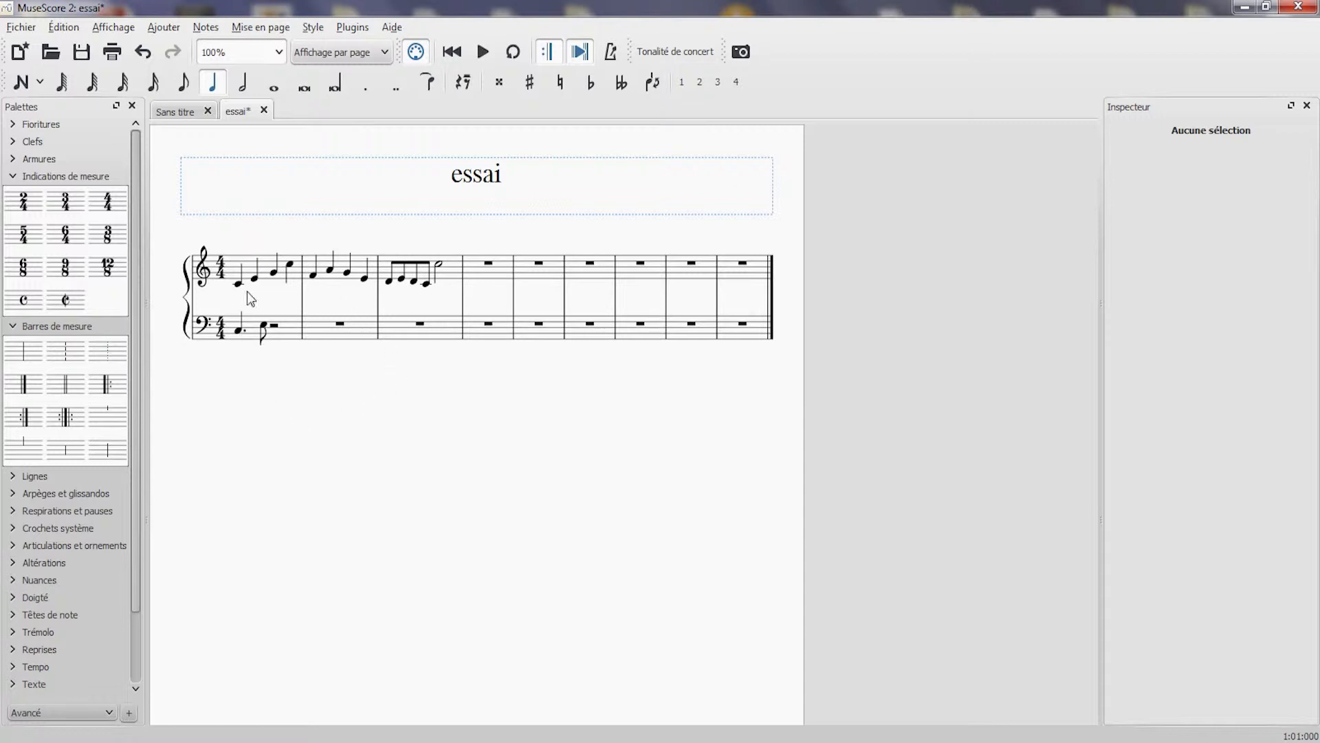
{"action": "key", "text": "ctrl+a"}
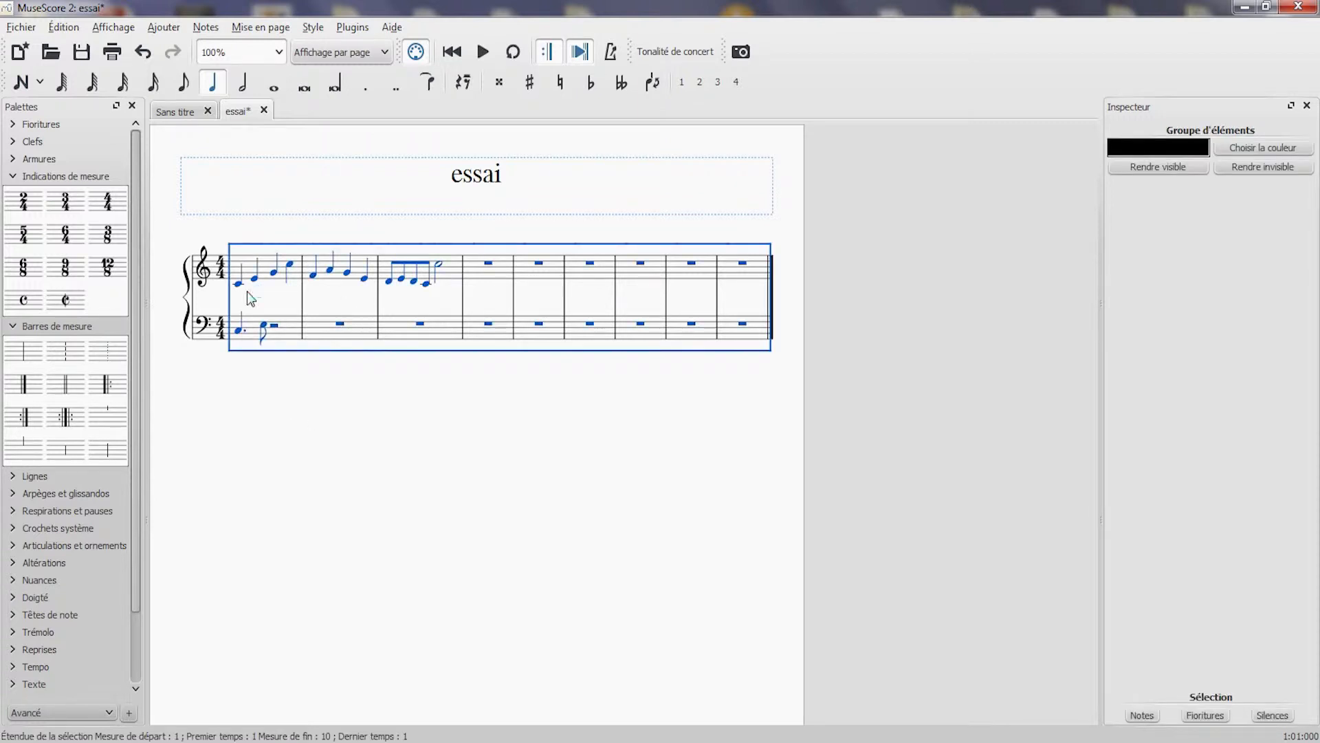
{"action": "key", "text": "ctrl+z"}
{"action": "left_click", "coordinate": [208, 29]}
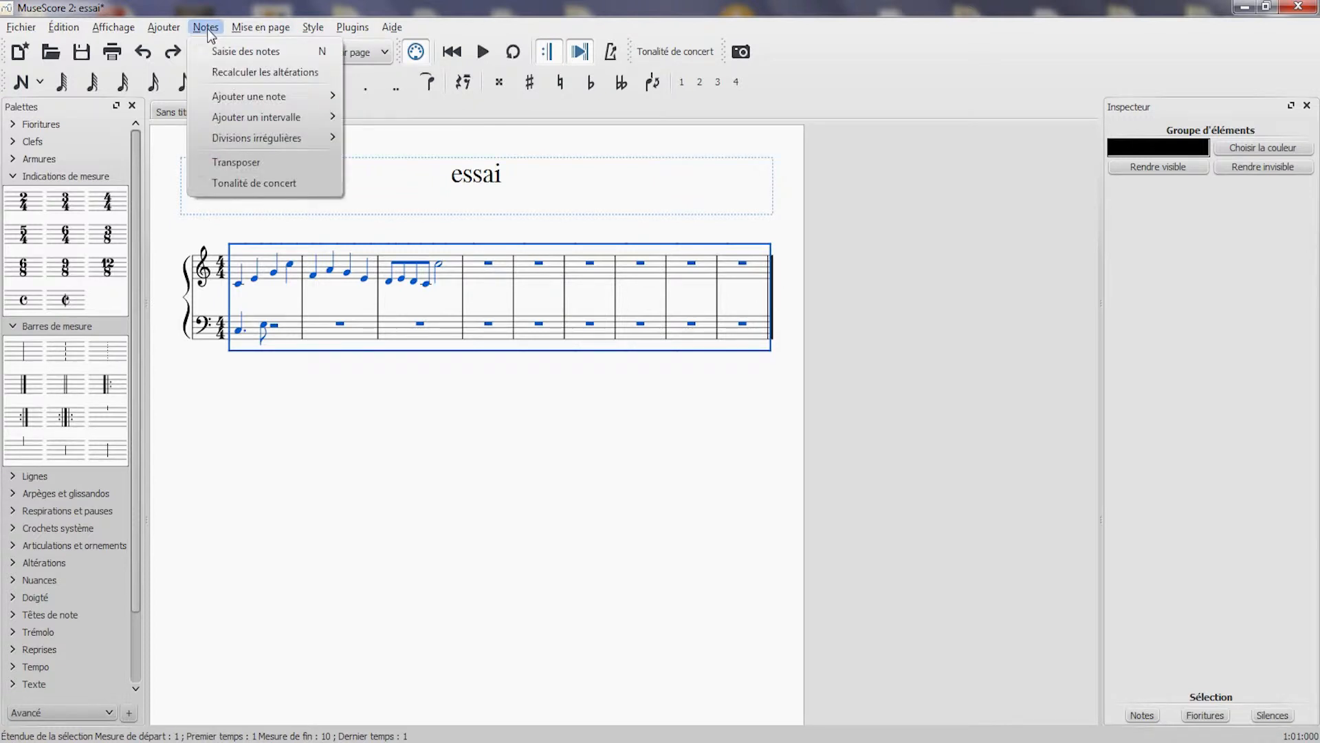
{"action": "left_click", "coordinate": [235, 166]}
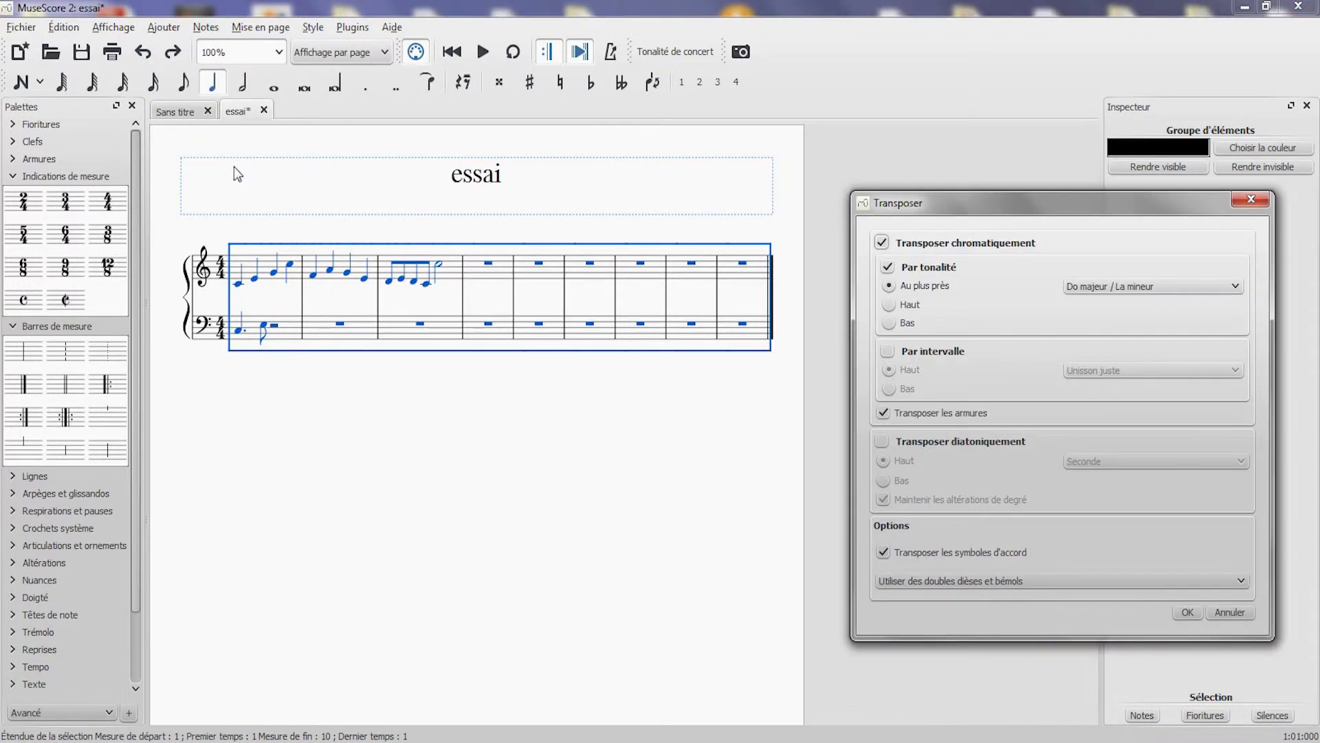
{"action": "left_click_drag", "start_coordinate": [945, 205], "coordinate": [761, 162]}
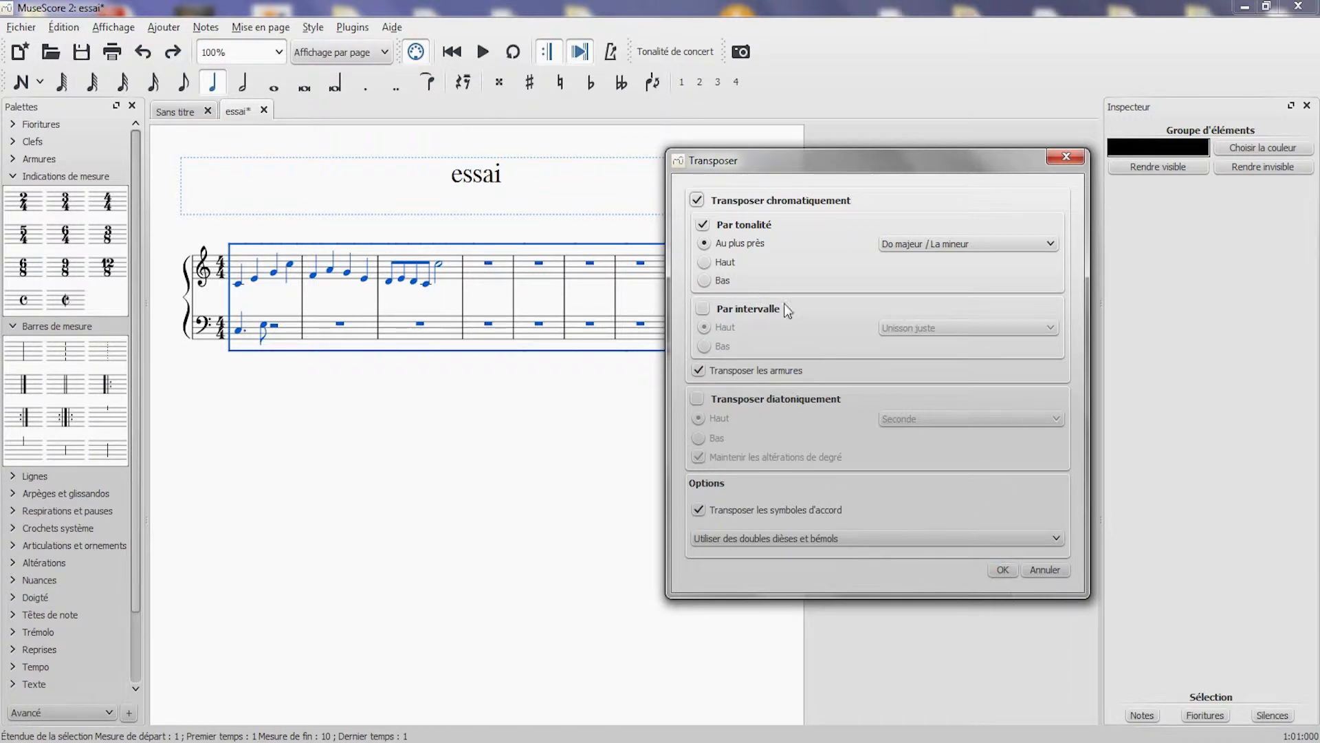
{"action": "left_click", "coordinate": [1002, 571]}
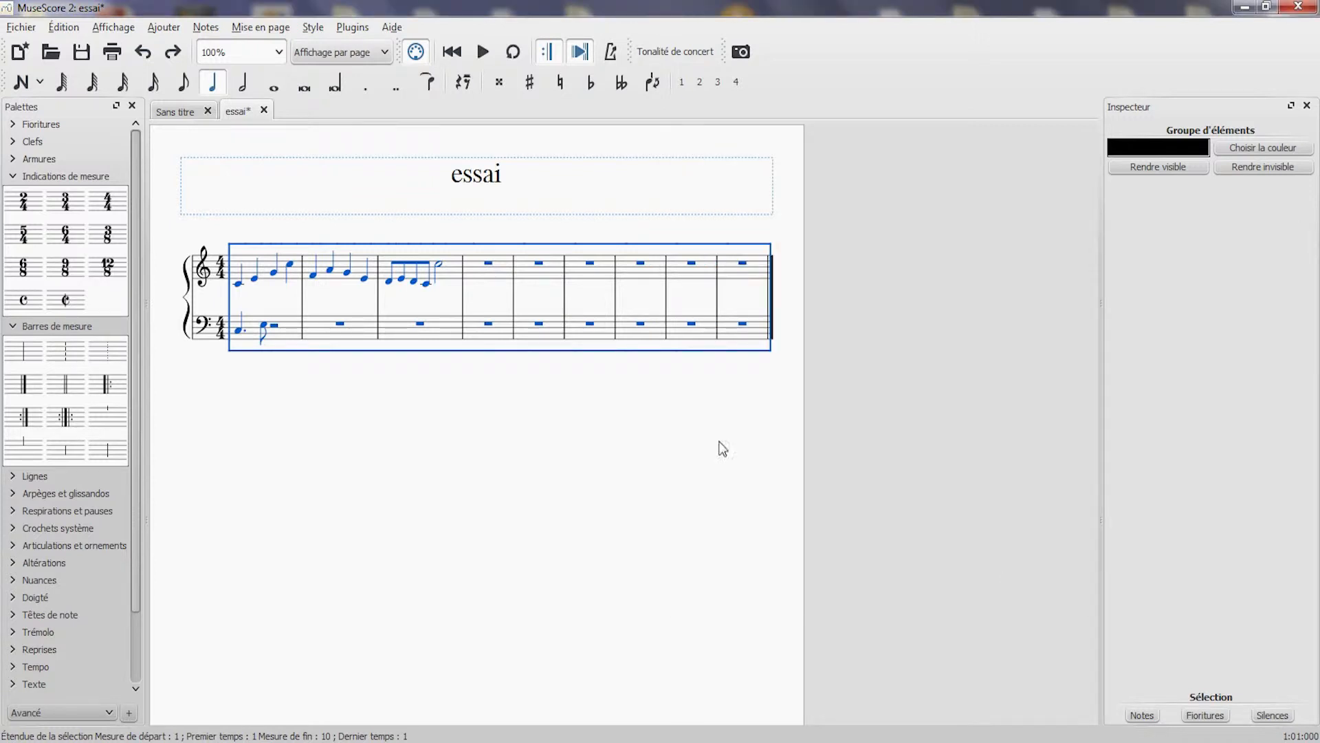
{"action": "left_click", "coordinate": [314, 402]}
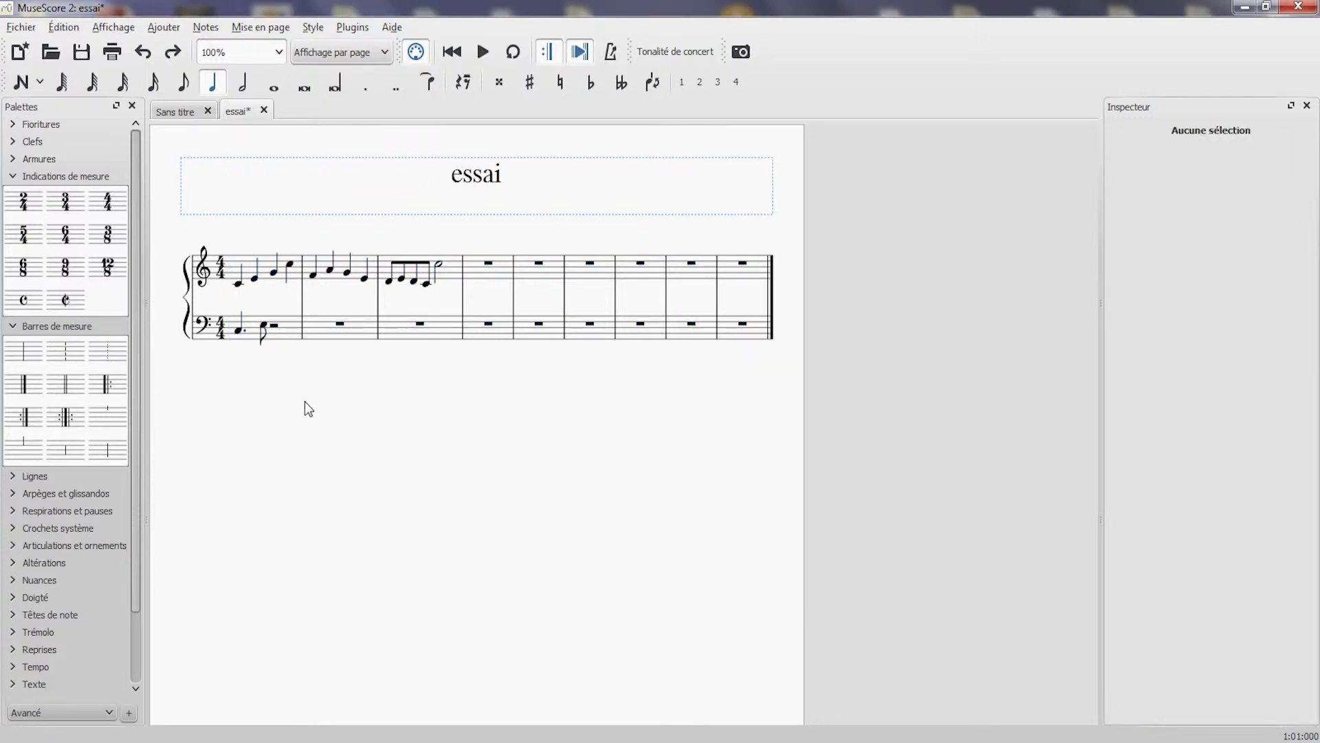
Step: Add fingerings 1, 2, 3 and 5 to the four treble notes of measure 1
{"action": "left_click", "coordinate": [58, 327]}
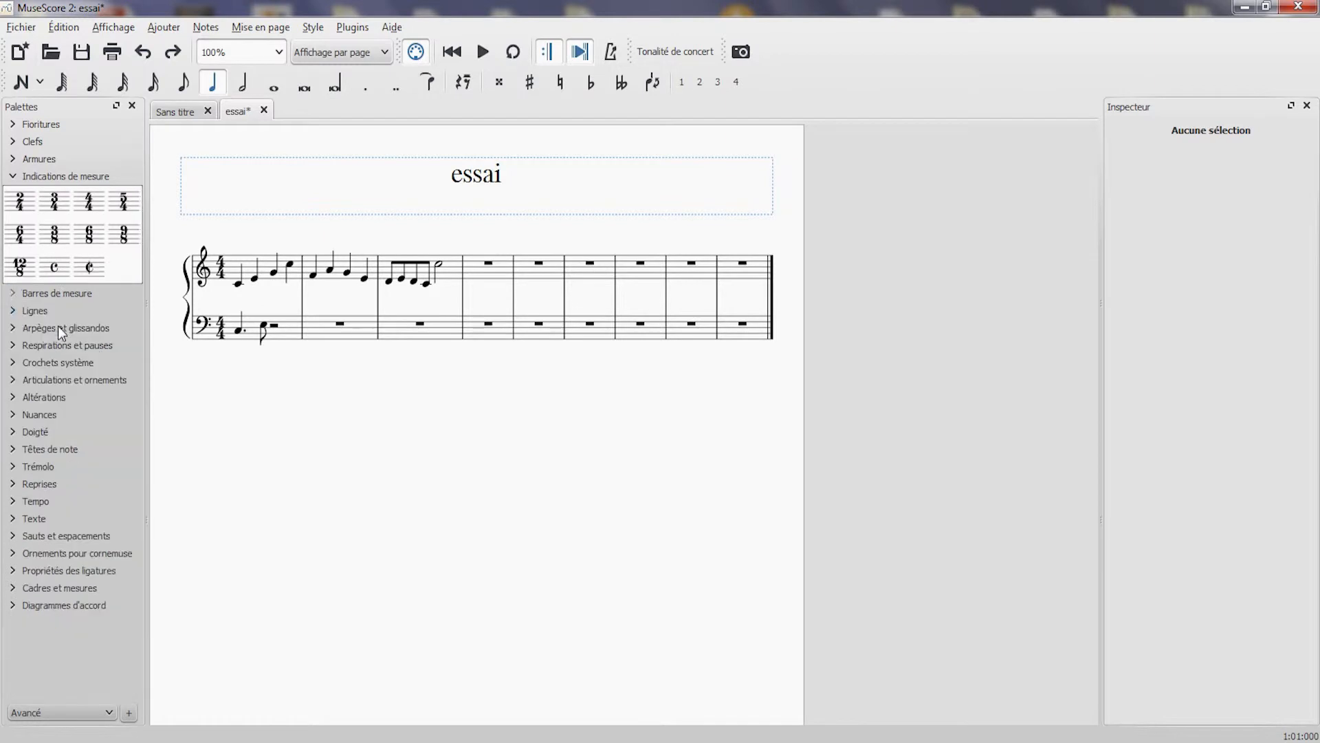
{"action": "left_click", "coordinate": [56, 176]}
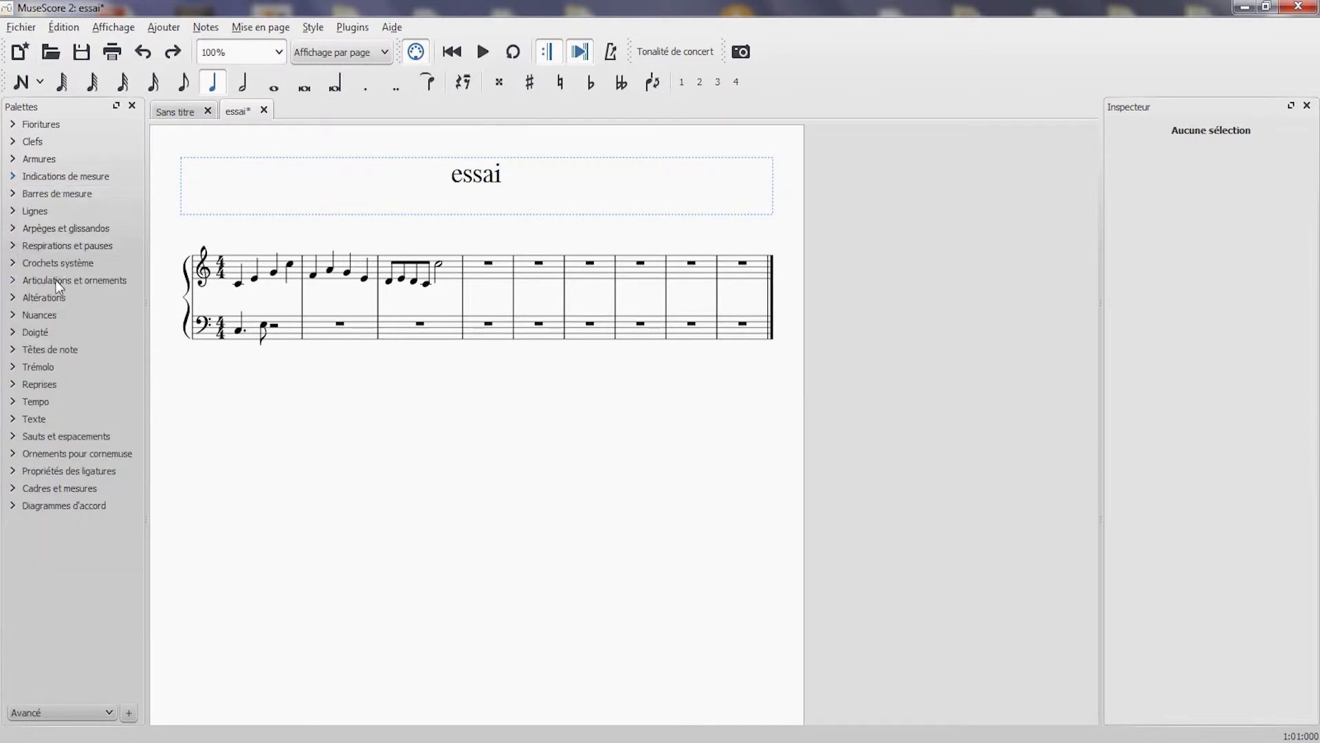
{"action": "left_click", "coordinate": [40, 332]}
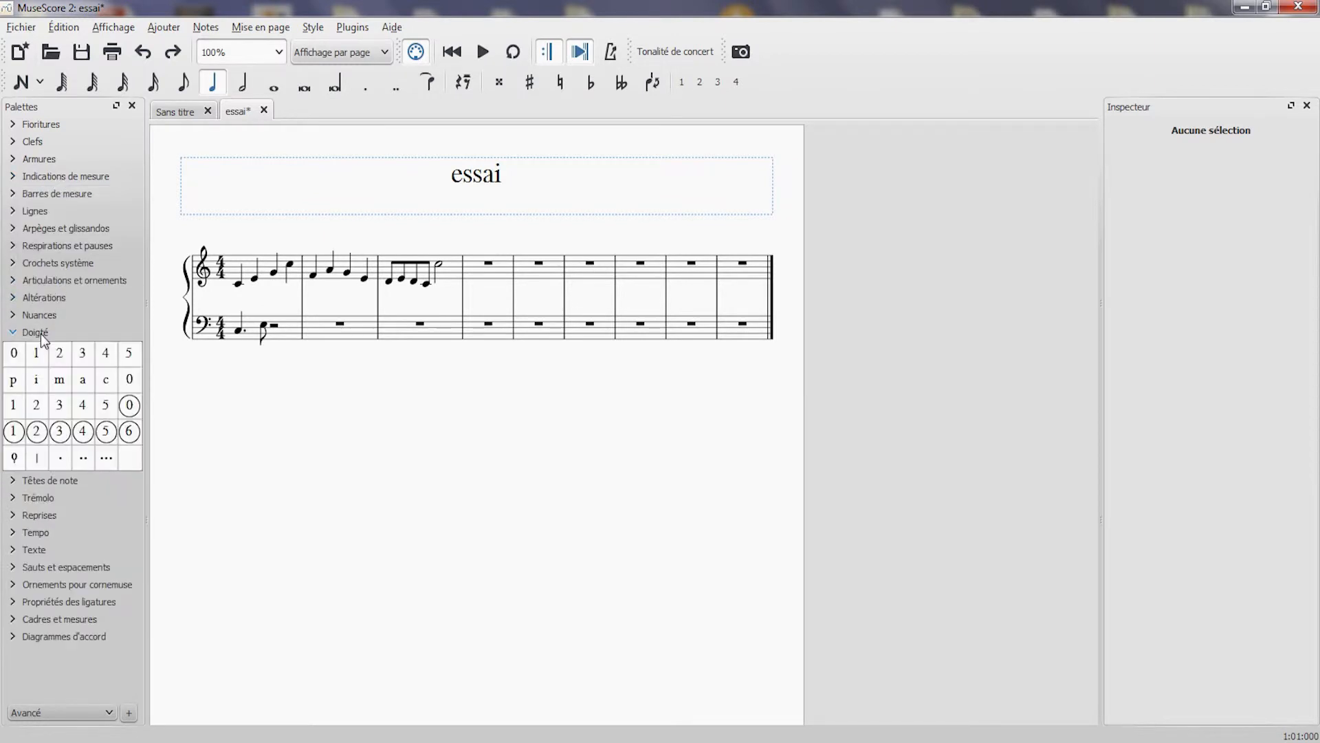
{"action": "left_click_drag", "start_coordinate": [37, 350], "coordinate": [239, 286]}
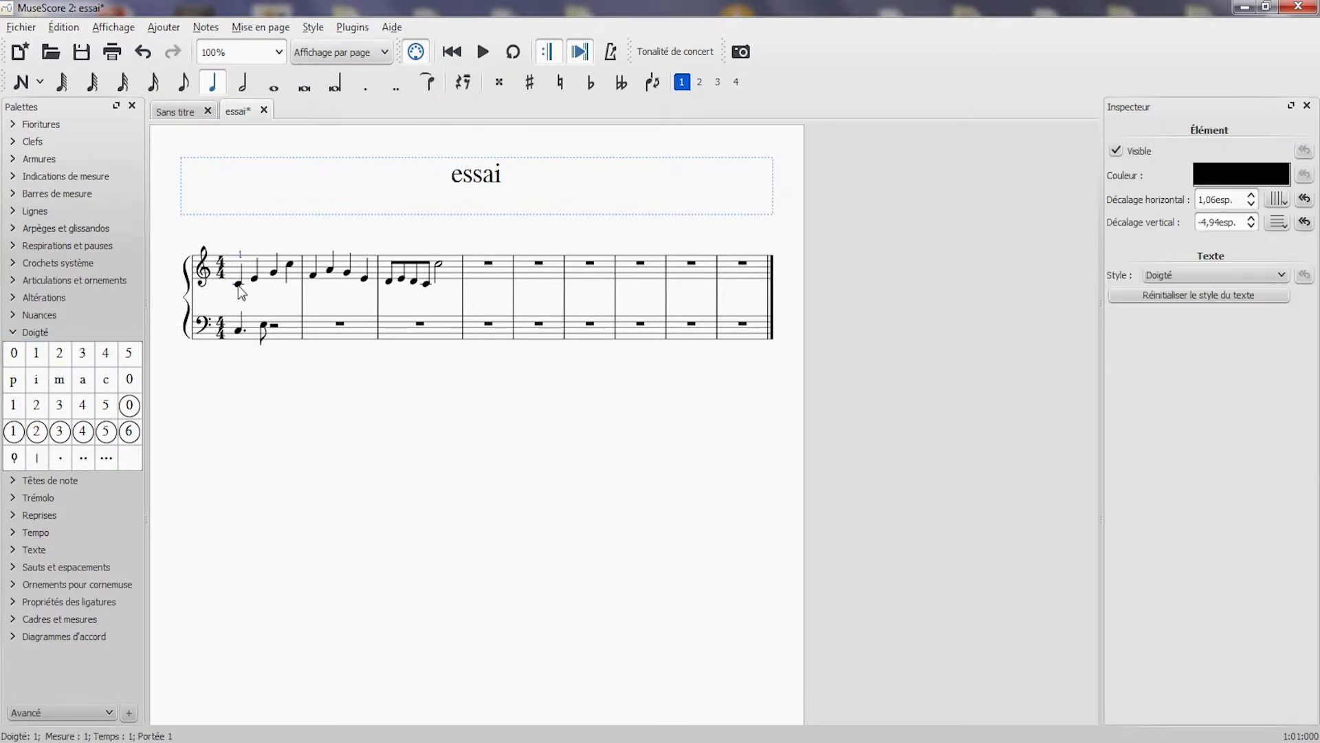
{"action": "left_click_drag", "start_coordinate": [60, 354], "coordinate": [253, 284]}
{"action": "left_click_drag", "start_coordinate": [83, 357], "coordinate": [277, 278]}
{"action": "left_click_drag", "start_coordinate": [129, 357], "coordinate": [293, 270]}
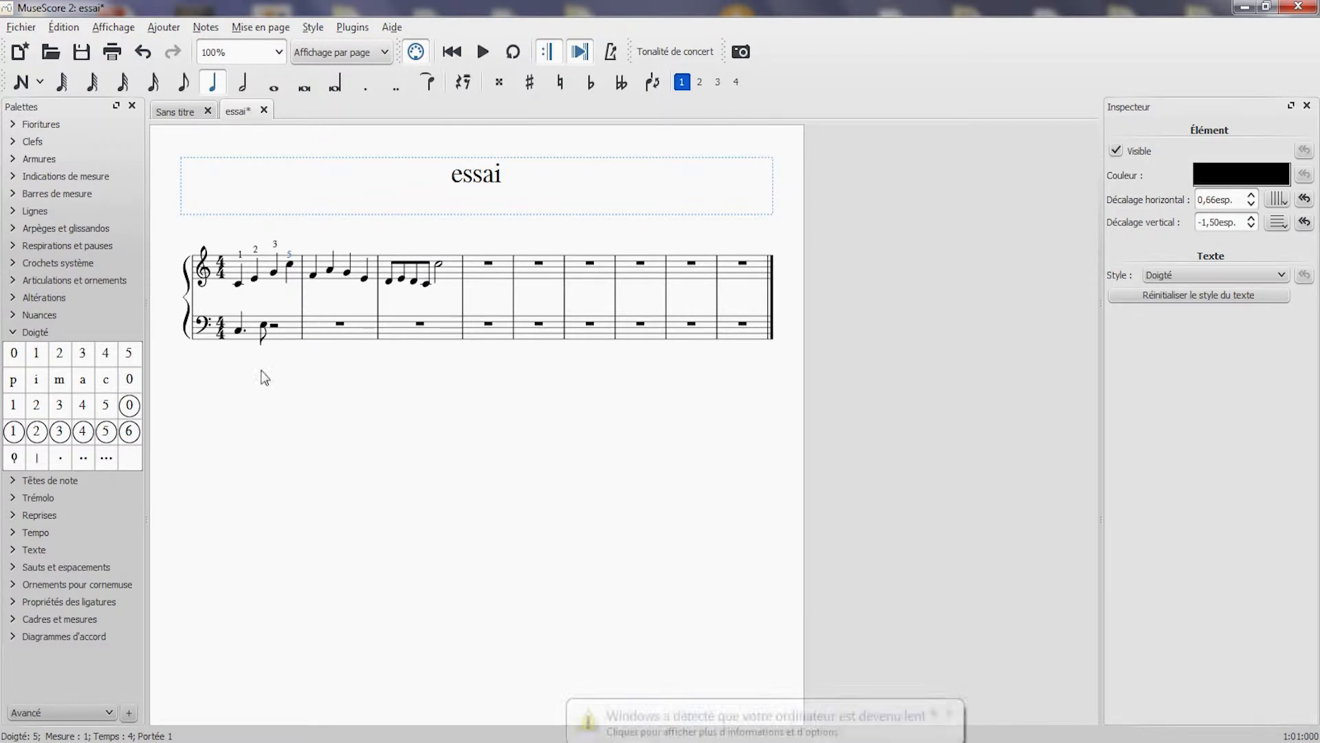
{"action": "left_click", "coordinate": [949, 712]}
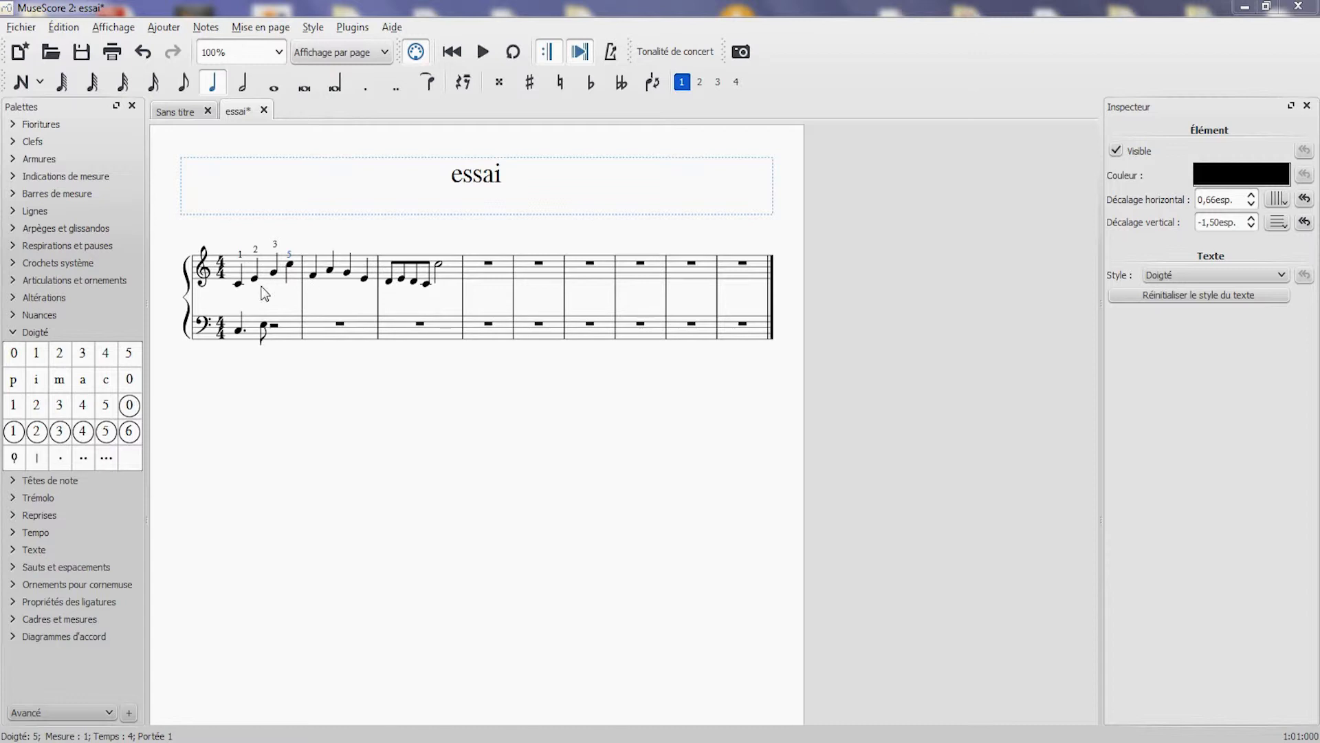
{"action": "left_click", "coordinate": [52, 315]}
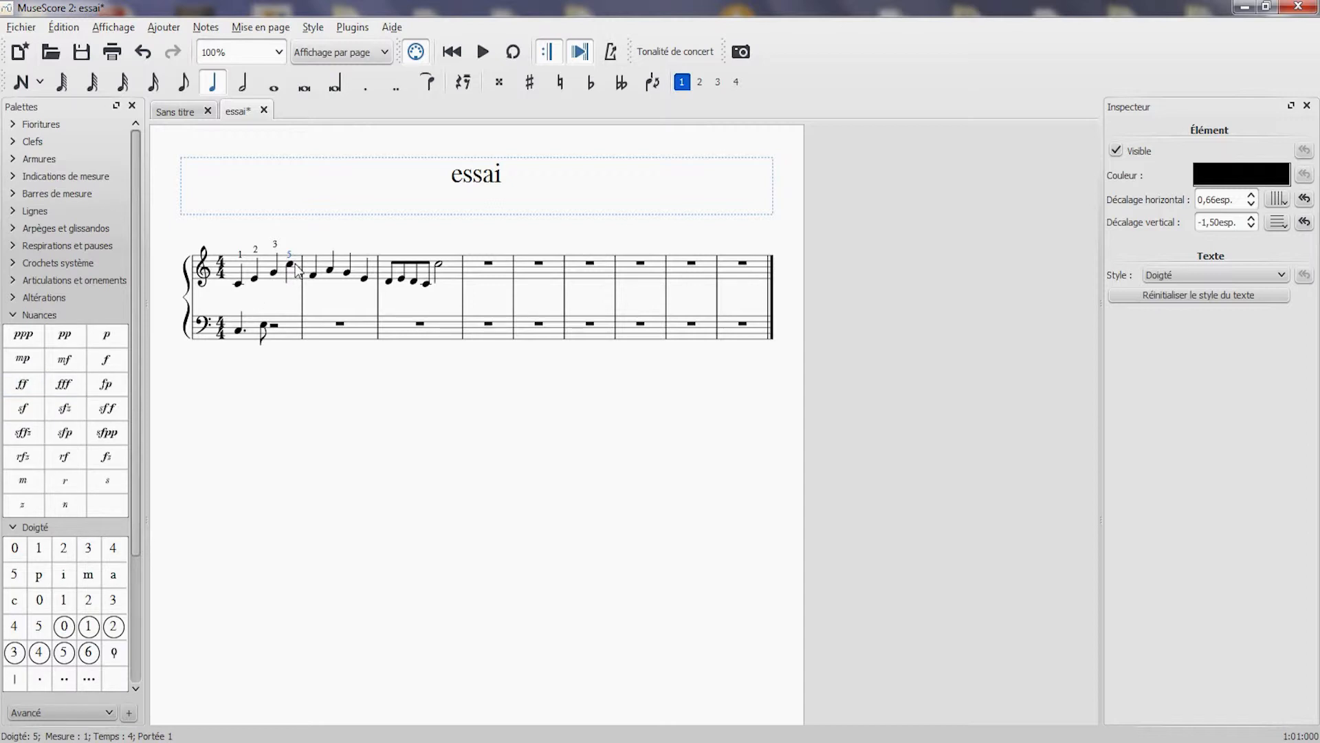
{"action": "left_click", "coordinate": [44, 314]}
{"action": "left_click", "coordinate": [36, 333]}
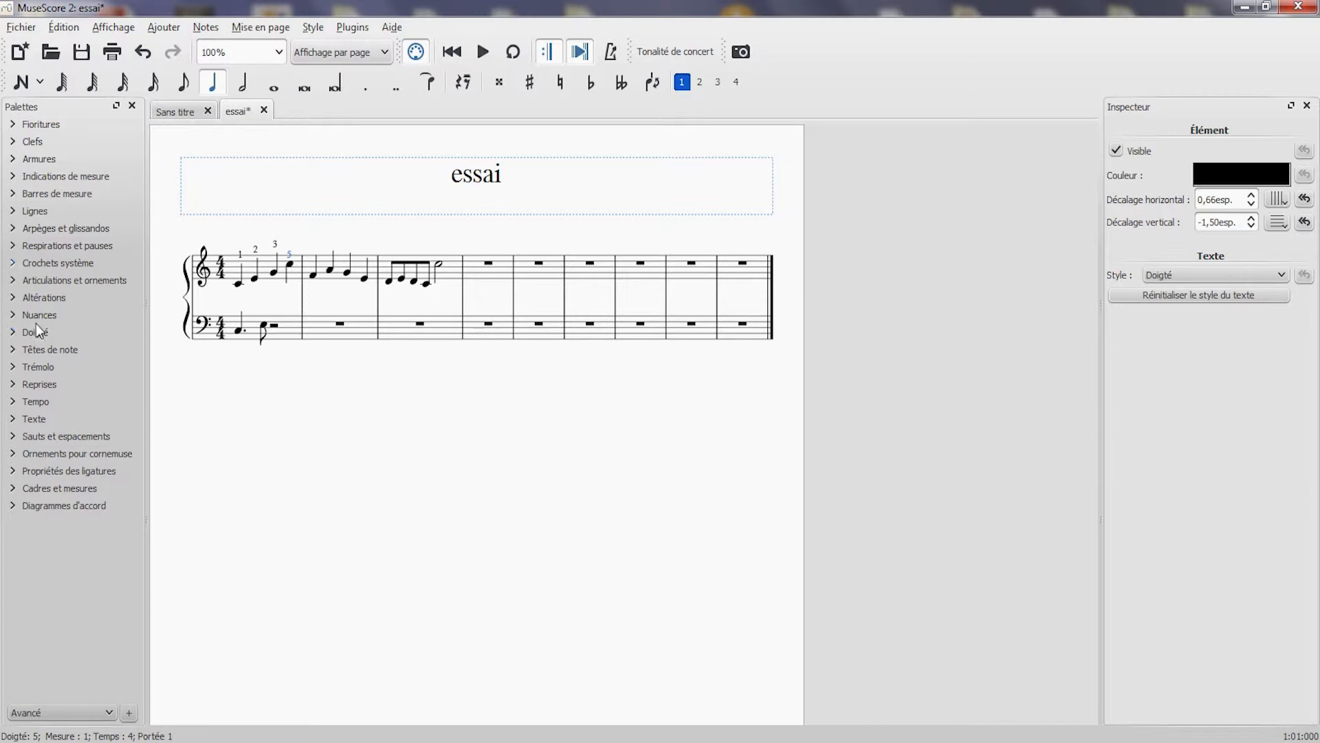
Step: Open the file "Pour vidéo" from the Pour vidéo folder
{"action": "left_click", "coordinate": [21, 27]}
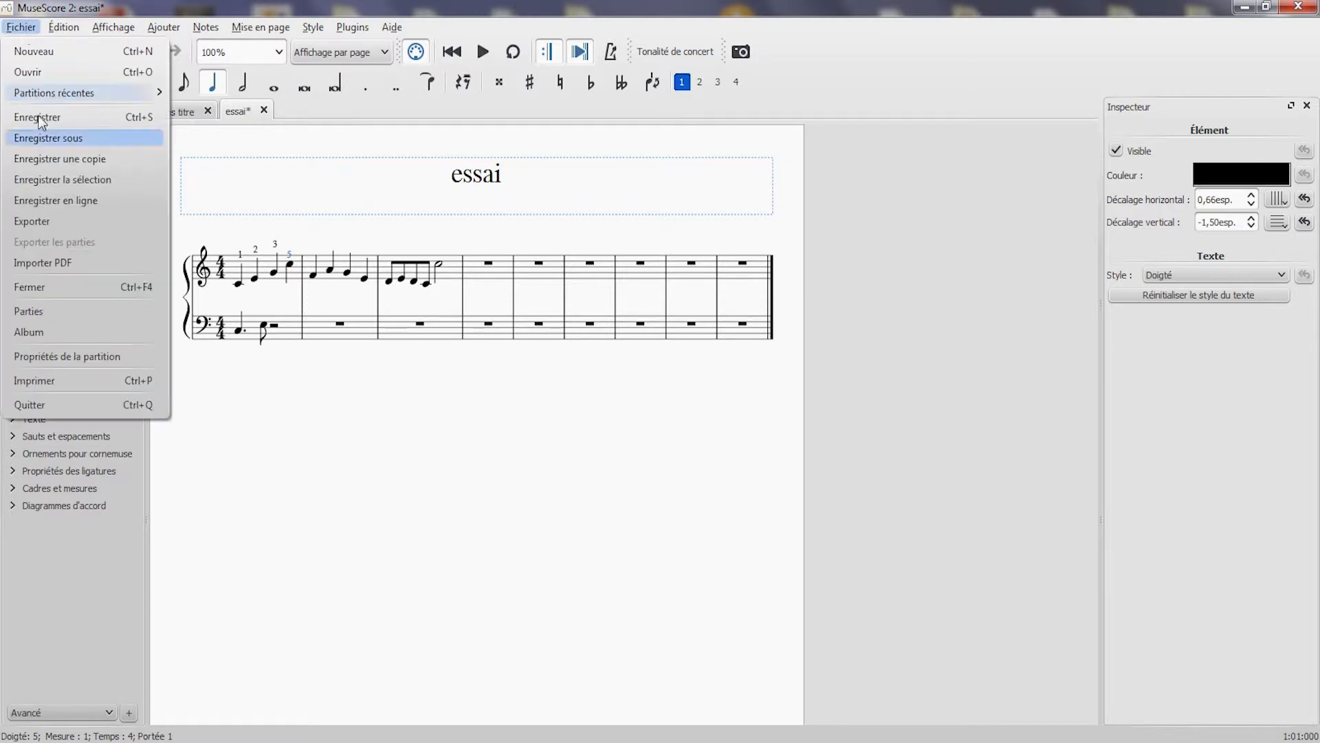
{"action": "key", "text": "Escape"}
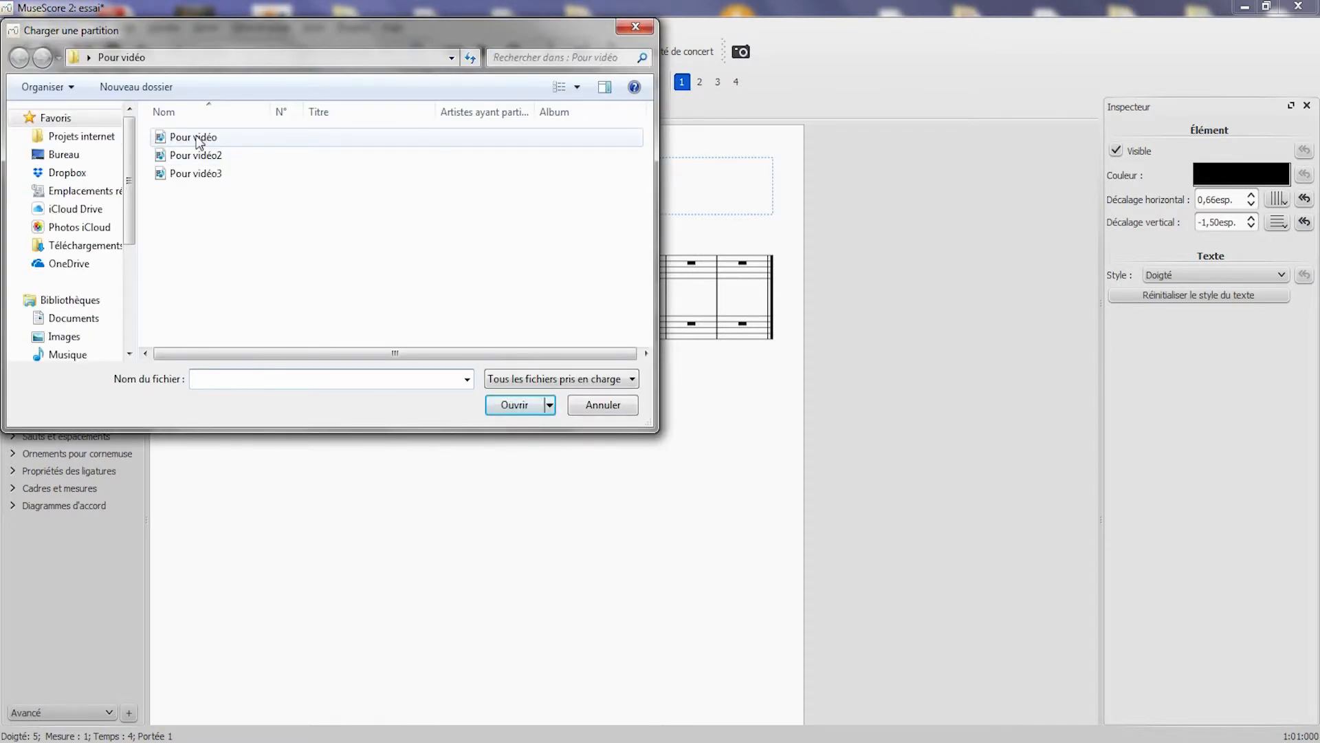
{"action": "left_click", "coordinate": [198, 143]}
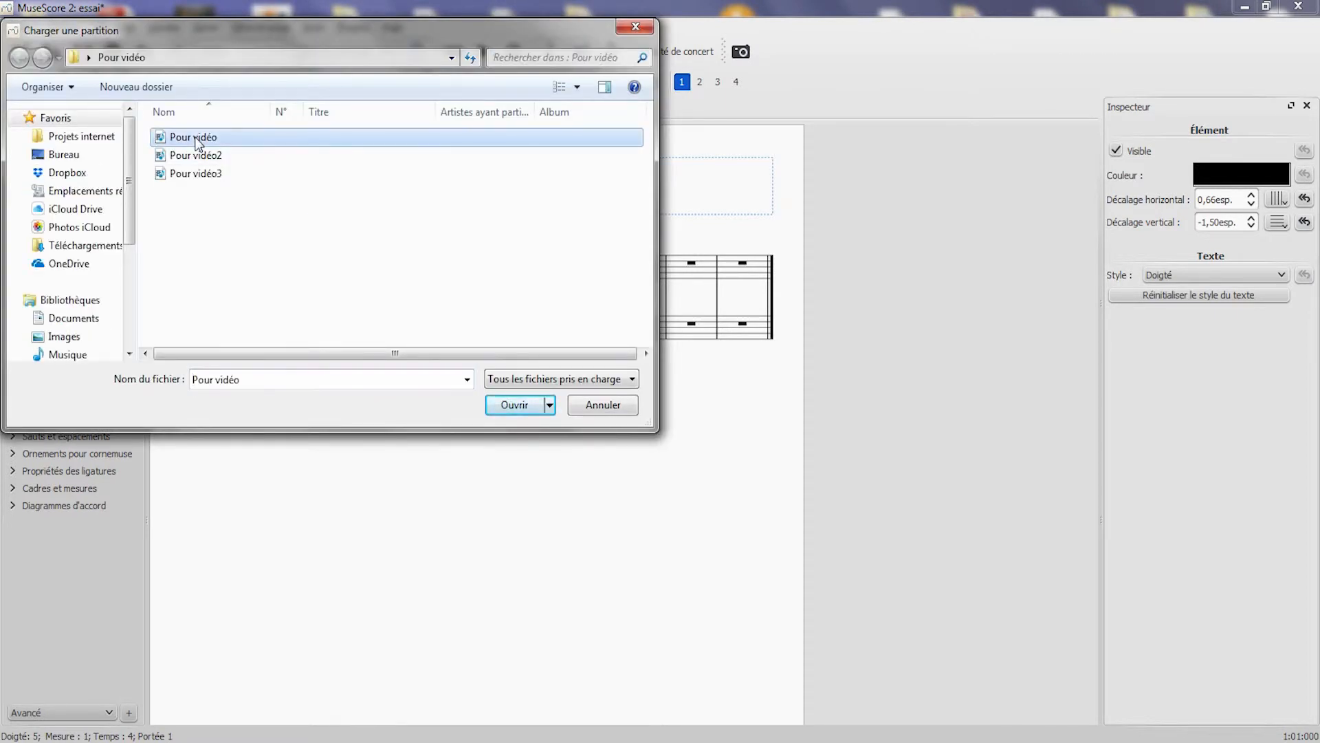
{"action": "left_click", "coordinate": [518, 406]}
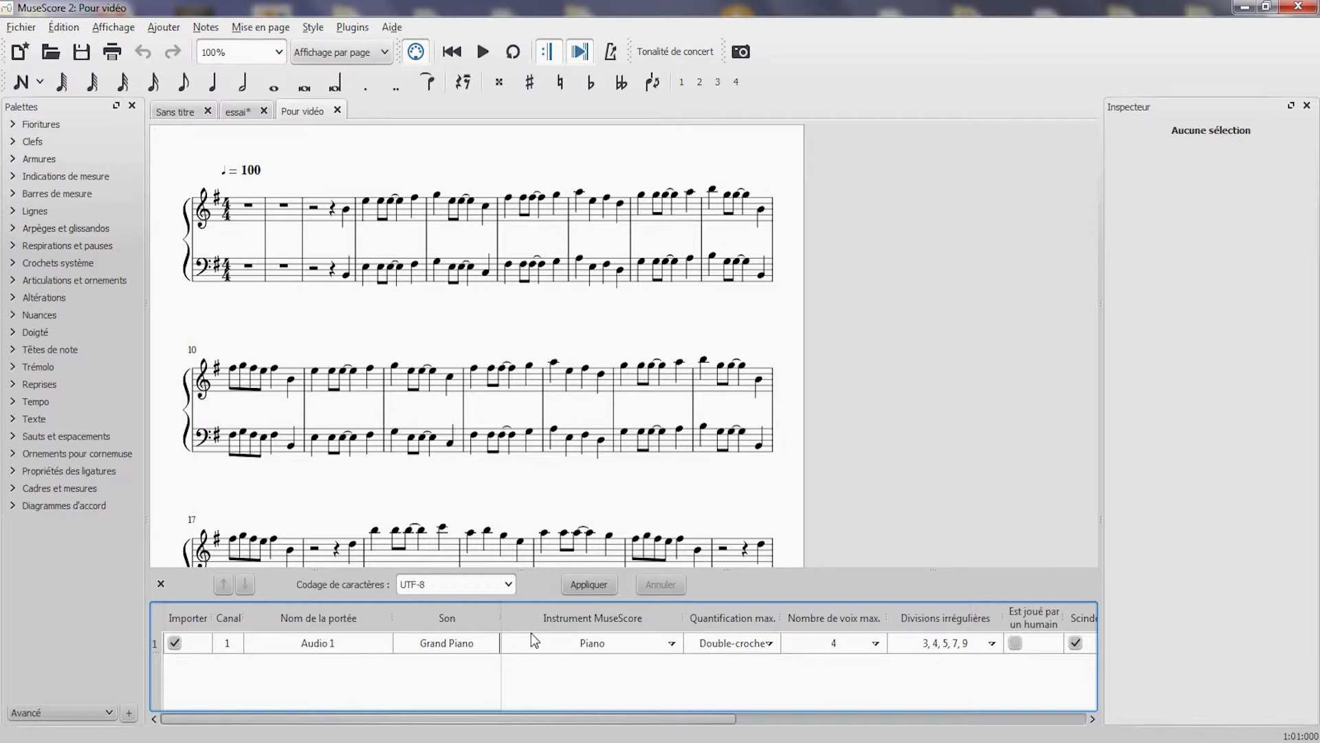
Step: Set the imported track's maximum quantization to Croche and its maximum number of voices to 2
{"action": "left_click_drag", "start_coordinate": [519, 719], "coordinate": [563, 731]}
{"action": "left_click", "coordinate": [676, 645]}
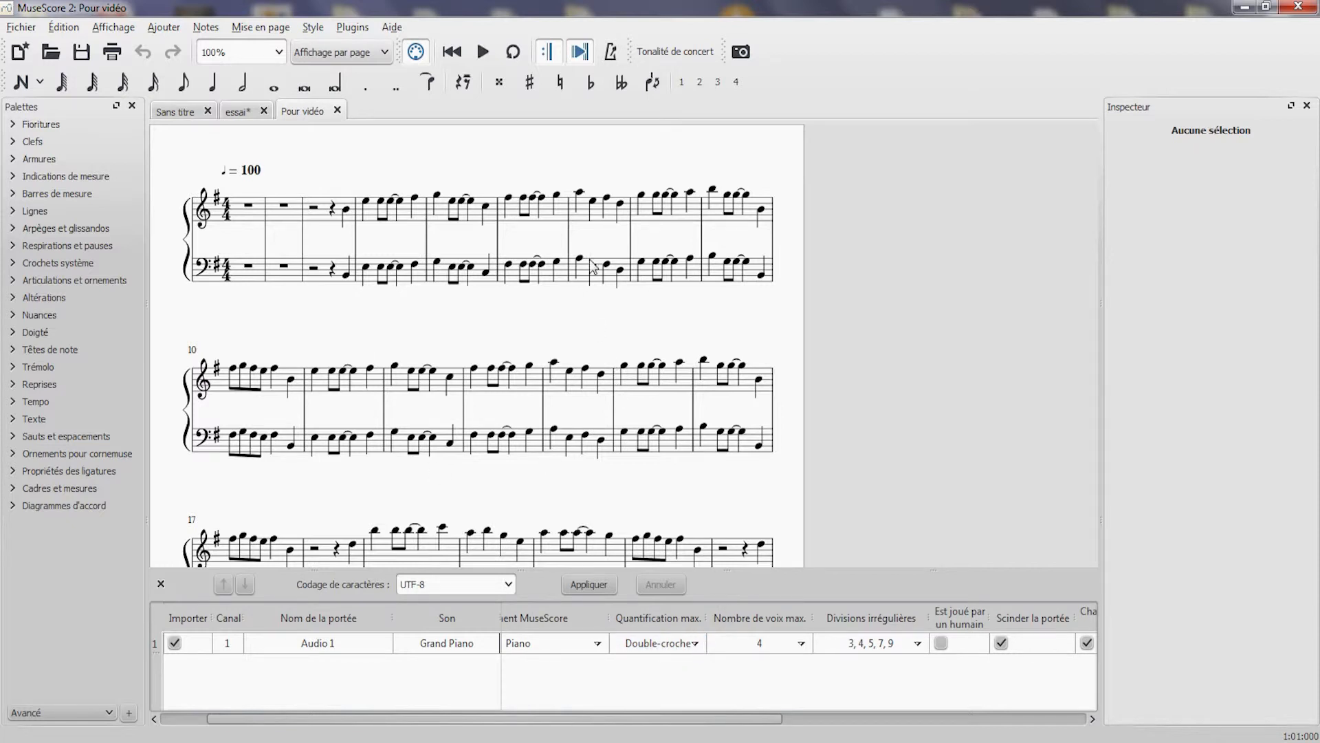
{"action": "left_click_drag", "start_coordinate": [607, 723], "coordinate": [521, 720]}
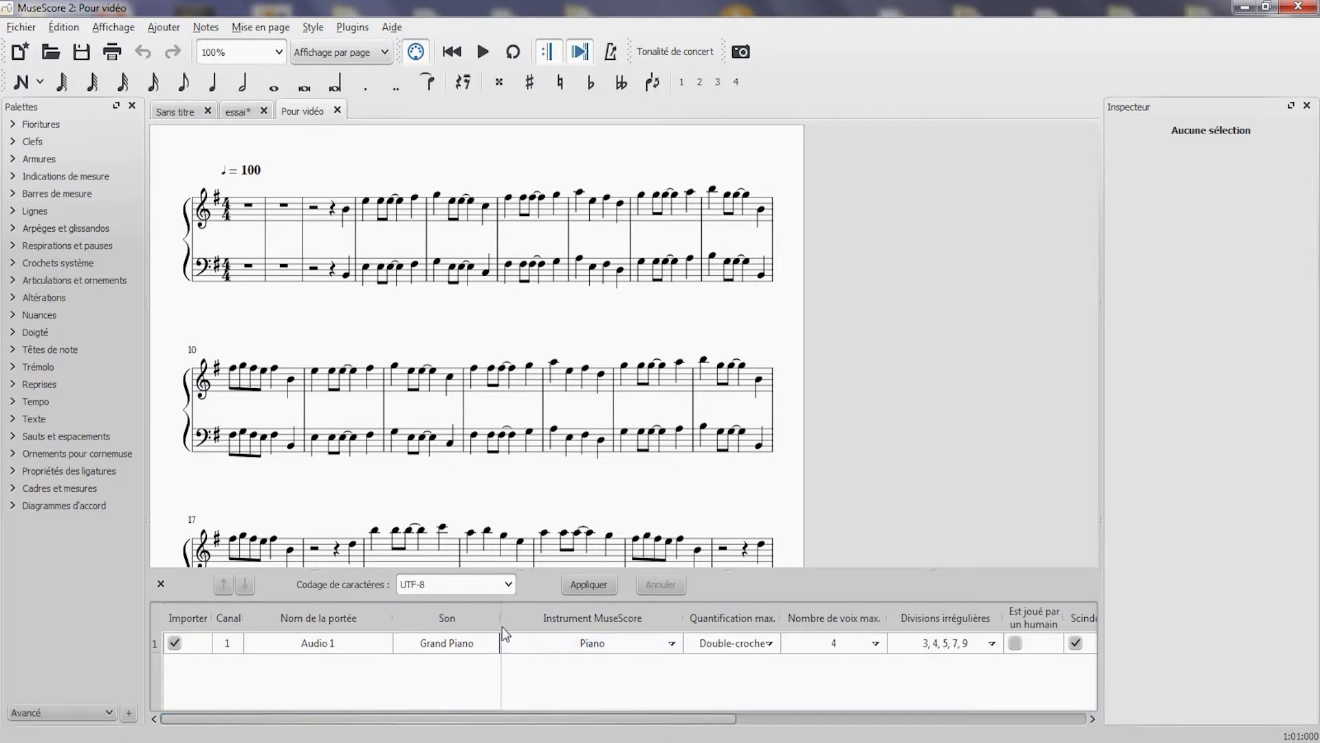
{"action": "left_click_drag", "start_coordinate": [567, 722], "coordinate": [648, 727]}
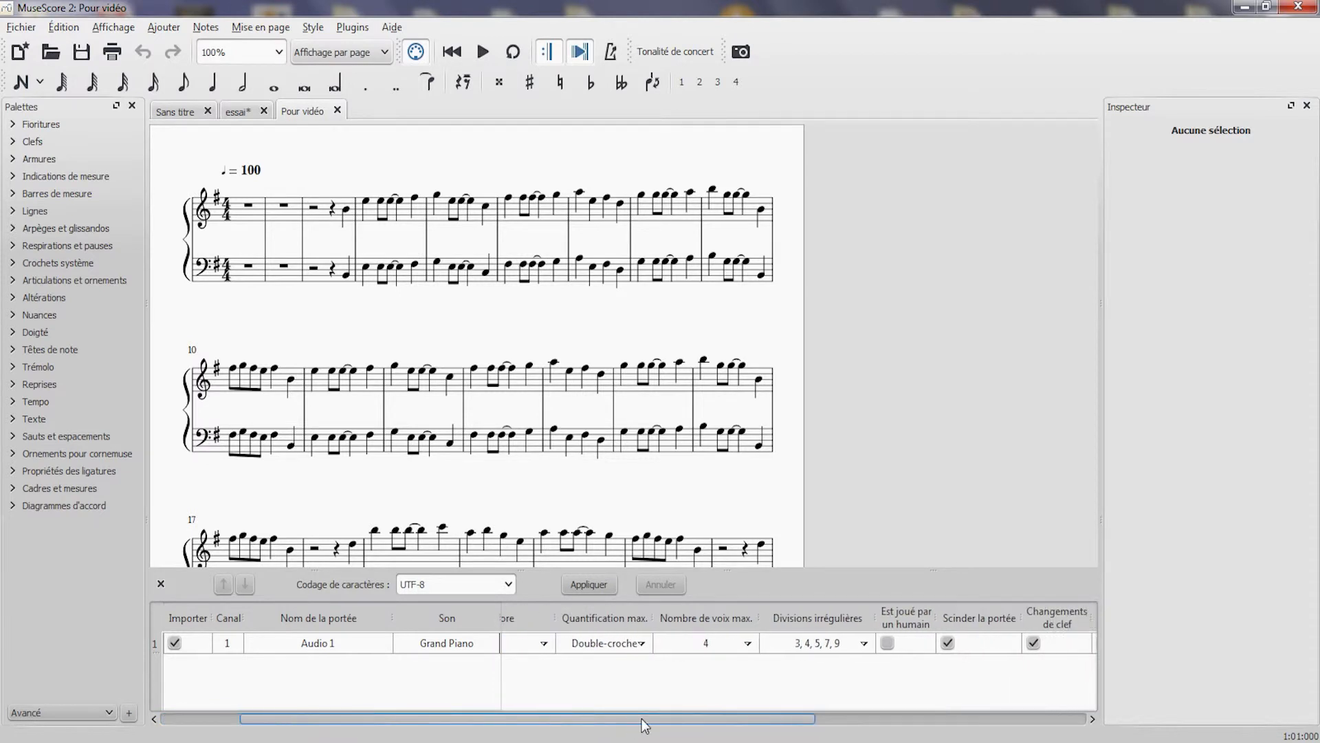
{"action": "left_click", "coordinate": [638, 643]}
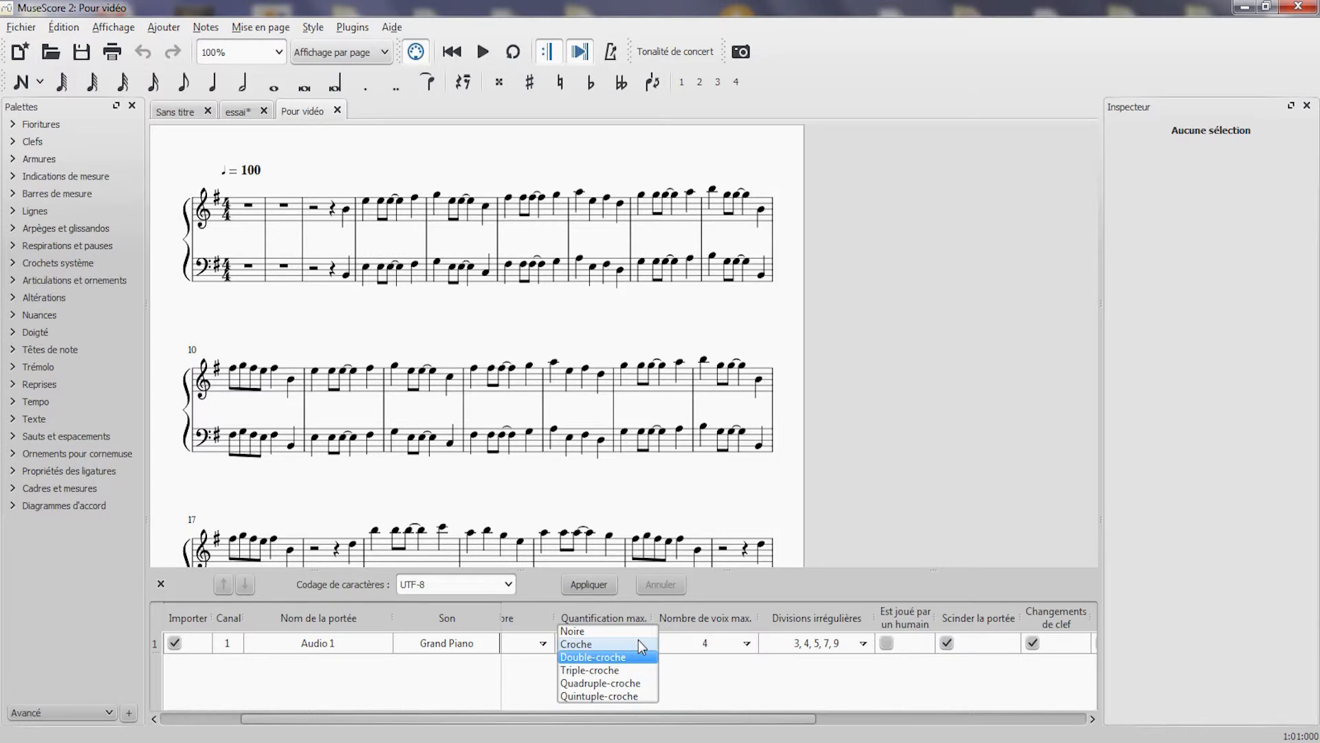
{"action": "left_click", "coordinate": [633, 643]}
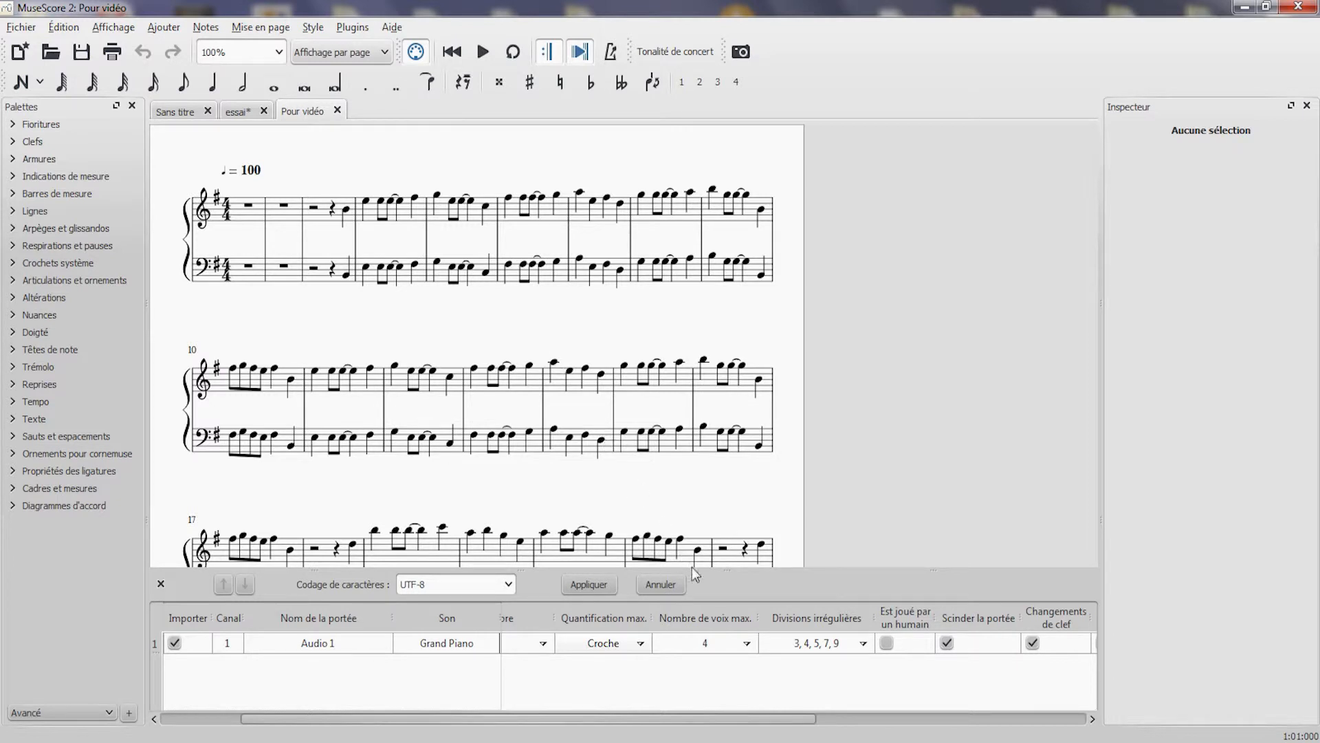
{"action": "left_click", "coordinate": [747, 644]}
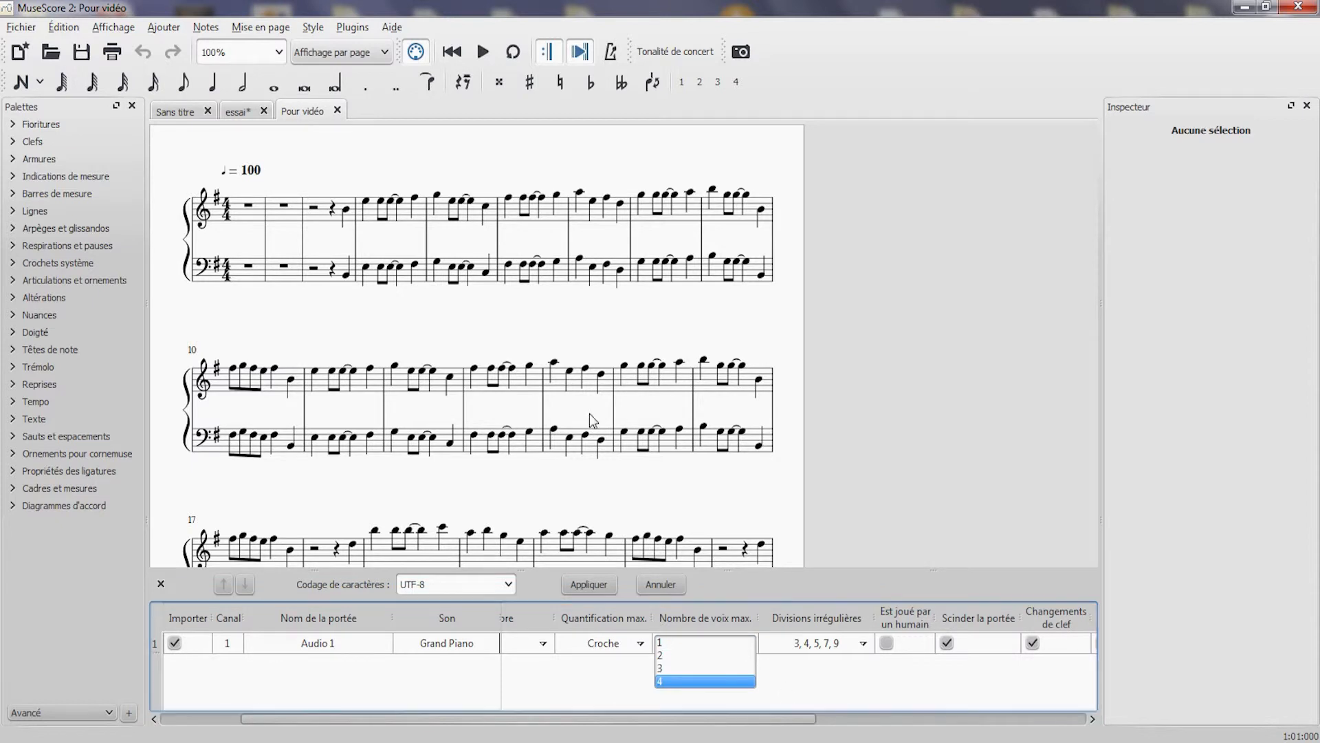
{"action": "left_click", "coordinate": [717, 658]}
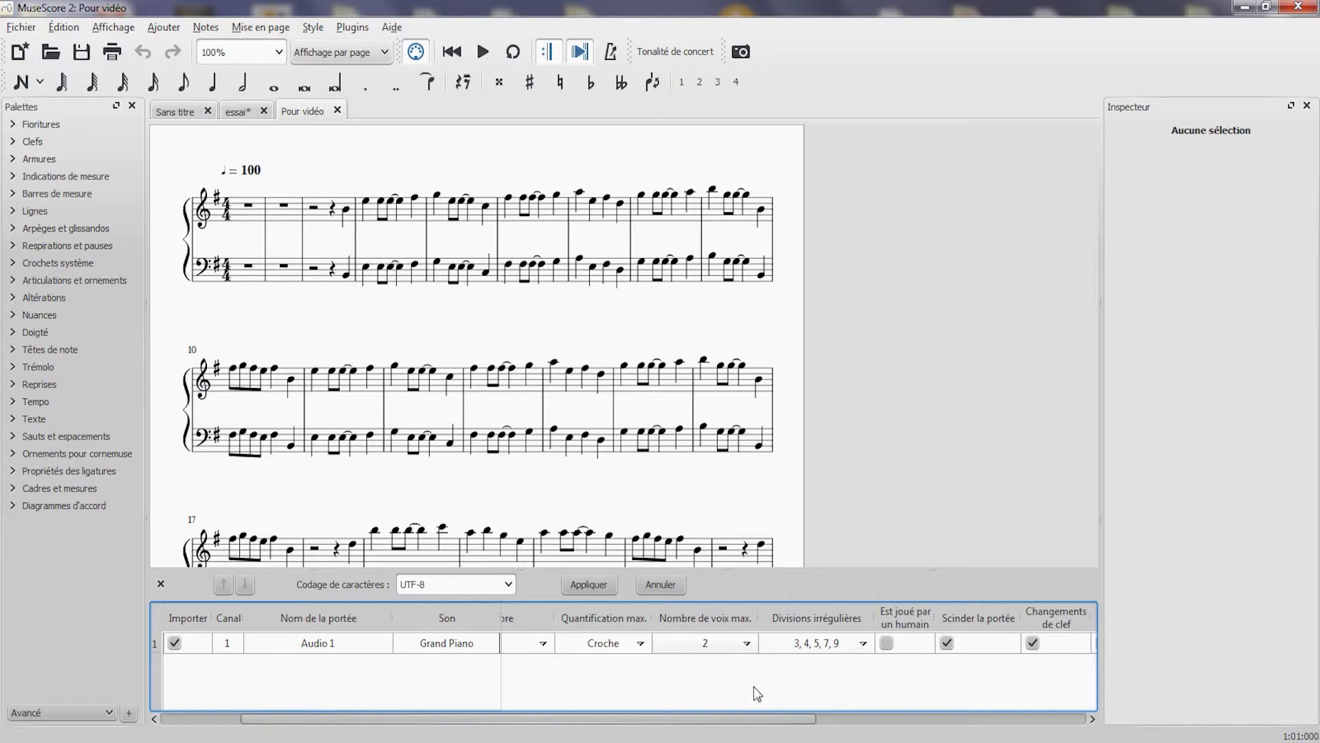
Step: Review the track's irregular division choices, keeping 3, 4, 5, 7, 9, and enable "Est joué par un humain"
{"action": "left_click_drag", "start_coordinate": [737, 715], "coordinate": [845, 735]}
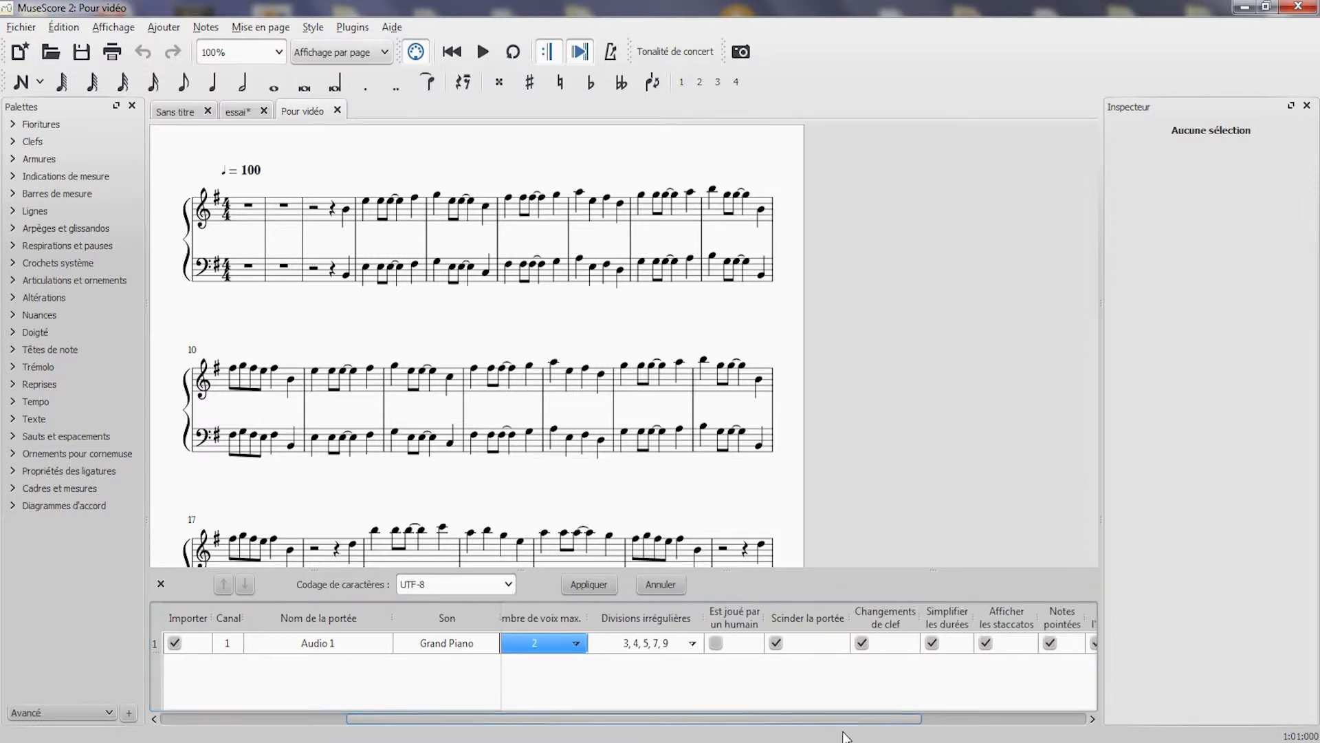
{"action": "double_click", "coordinate": [684, 647]}
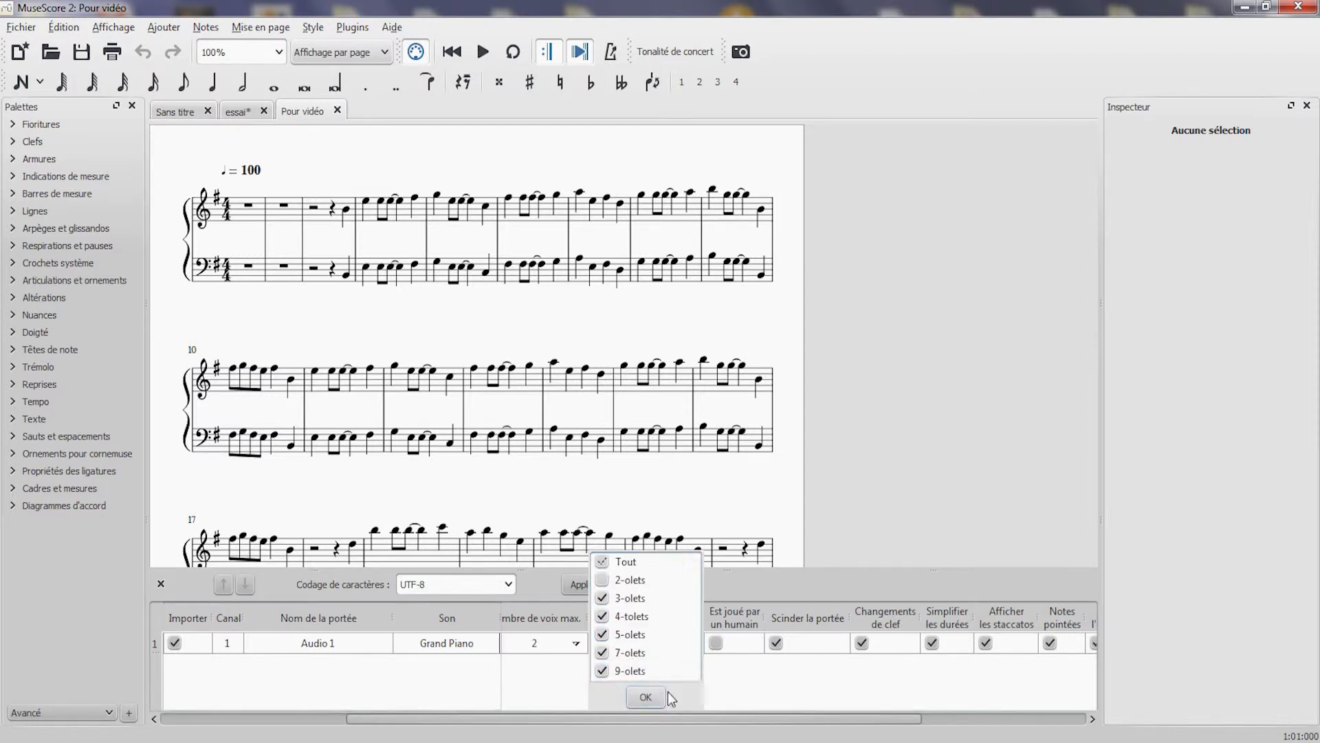
{"action": "left_click", "coordinate": [740, 693]}
{"action": "double_click", "coordinate": [692, 645]}
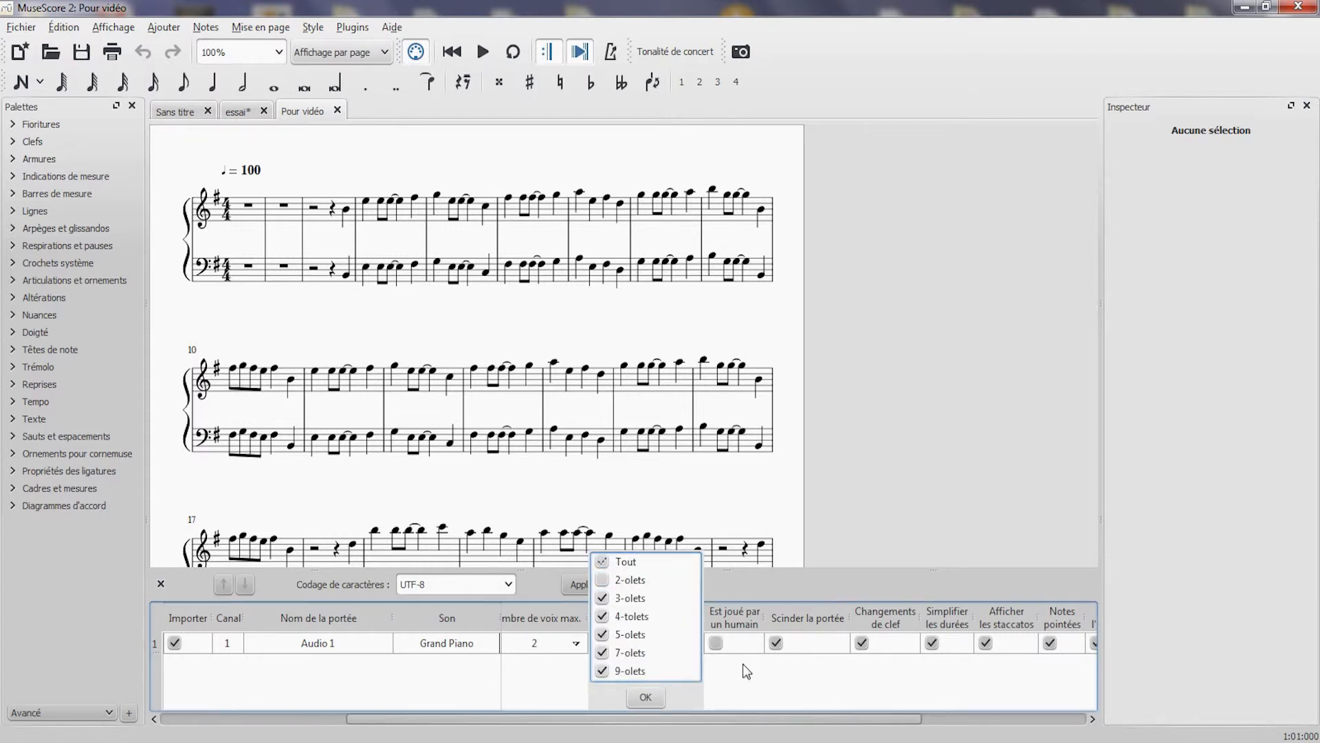
{"action": "left_click", "coordinate": [746, 683]}
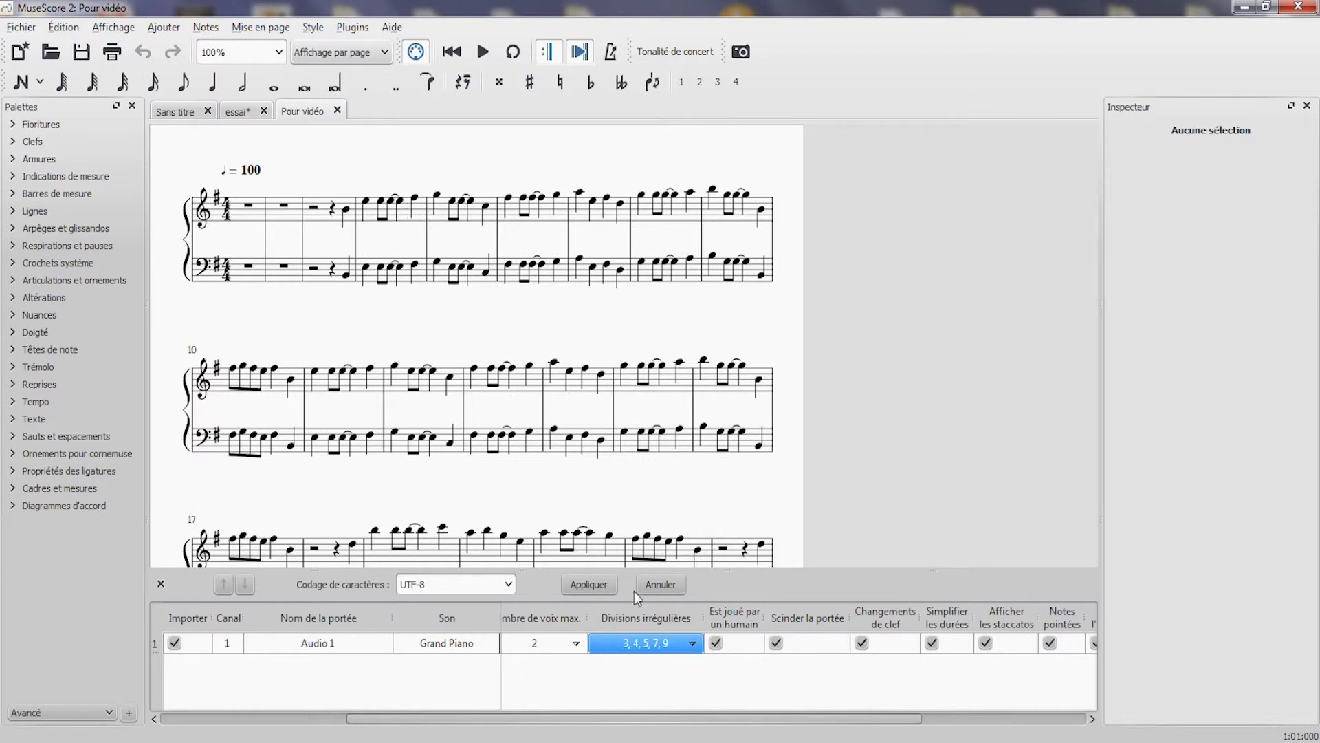
Step: Apply the import settings with the tempo indication hidden, and reapply them with the tempo indication shown
{"action": "left_click_drag", "start_coordinate": [626, 719], "coordinate": [764, 723]}
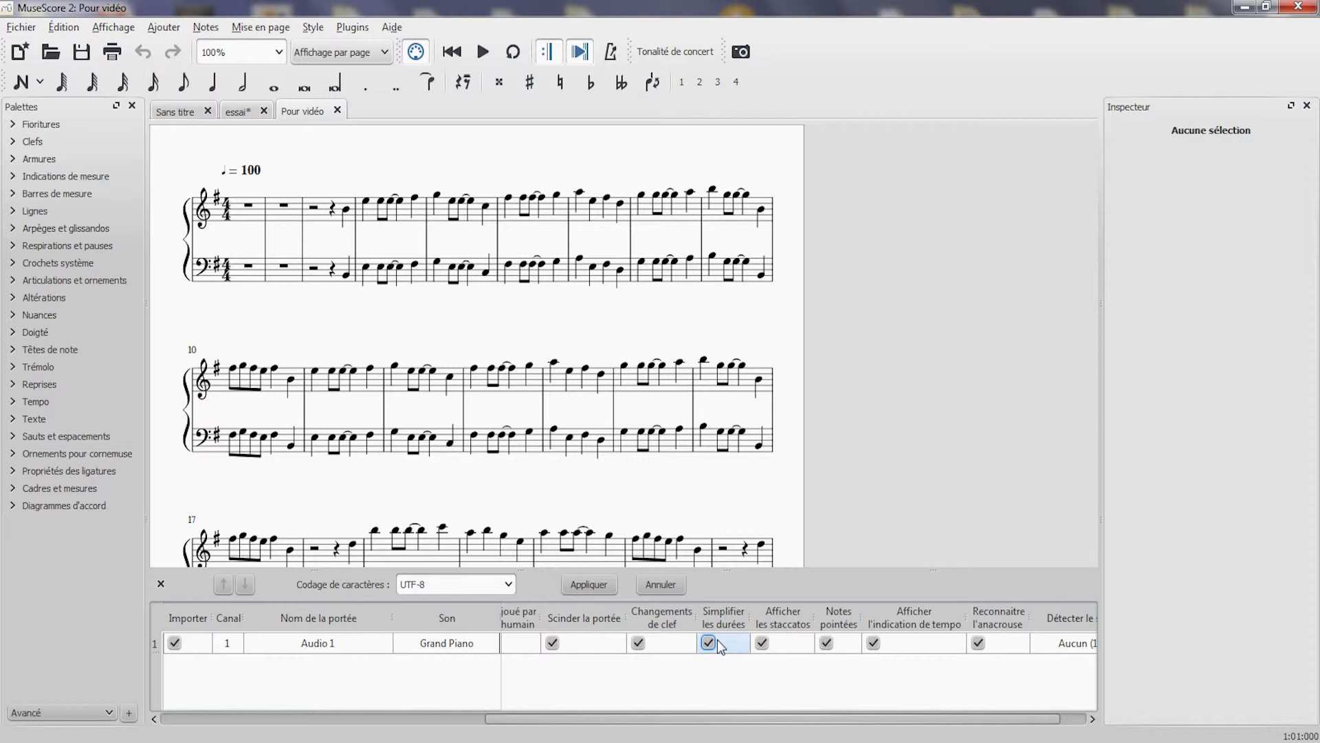
{"action": "left_click_drag", "start_coordinate": [664, 722], "coordinate": [728, 729]}
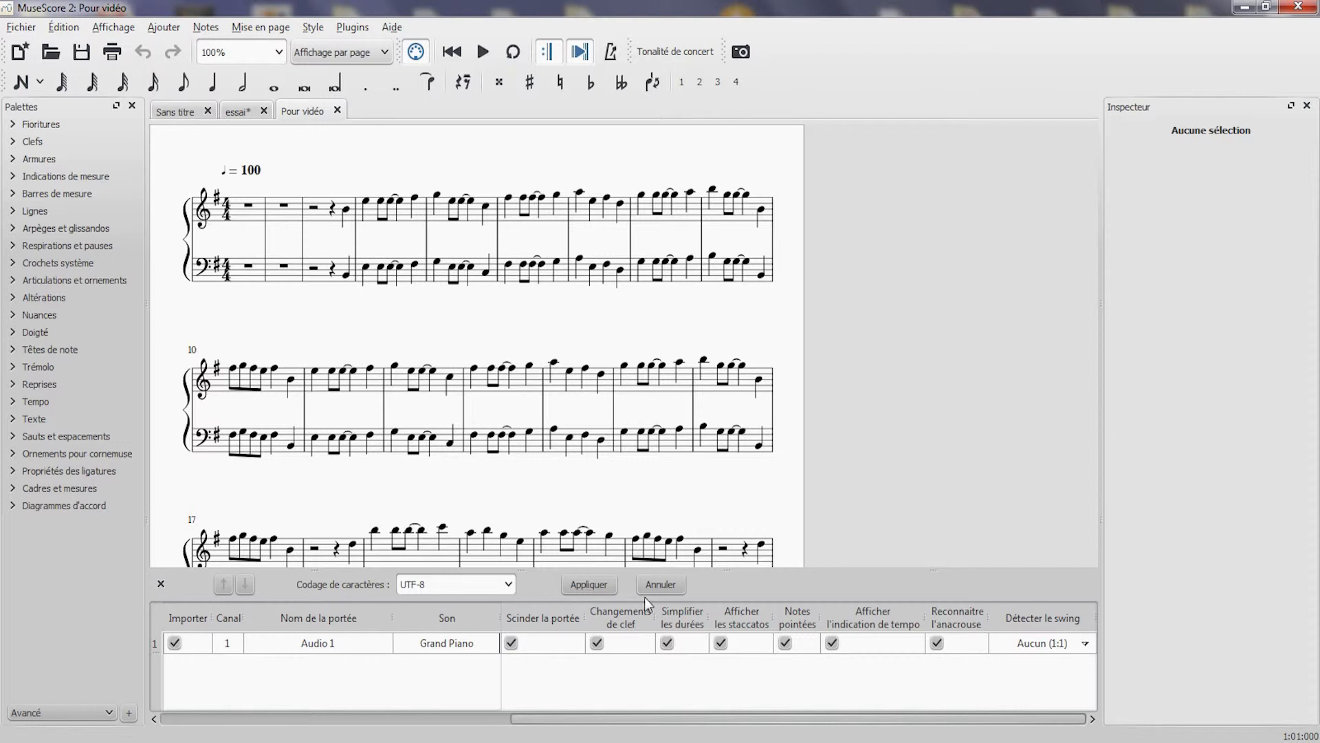
{"action": "left_click", "coordinate": [720, 642]}
{"action": "left_click", "coordinate": [581, 583]}
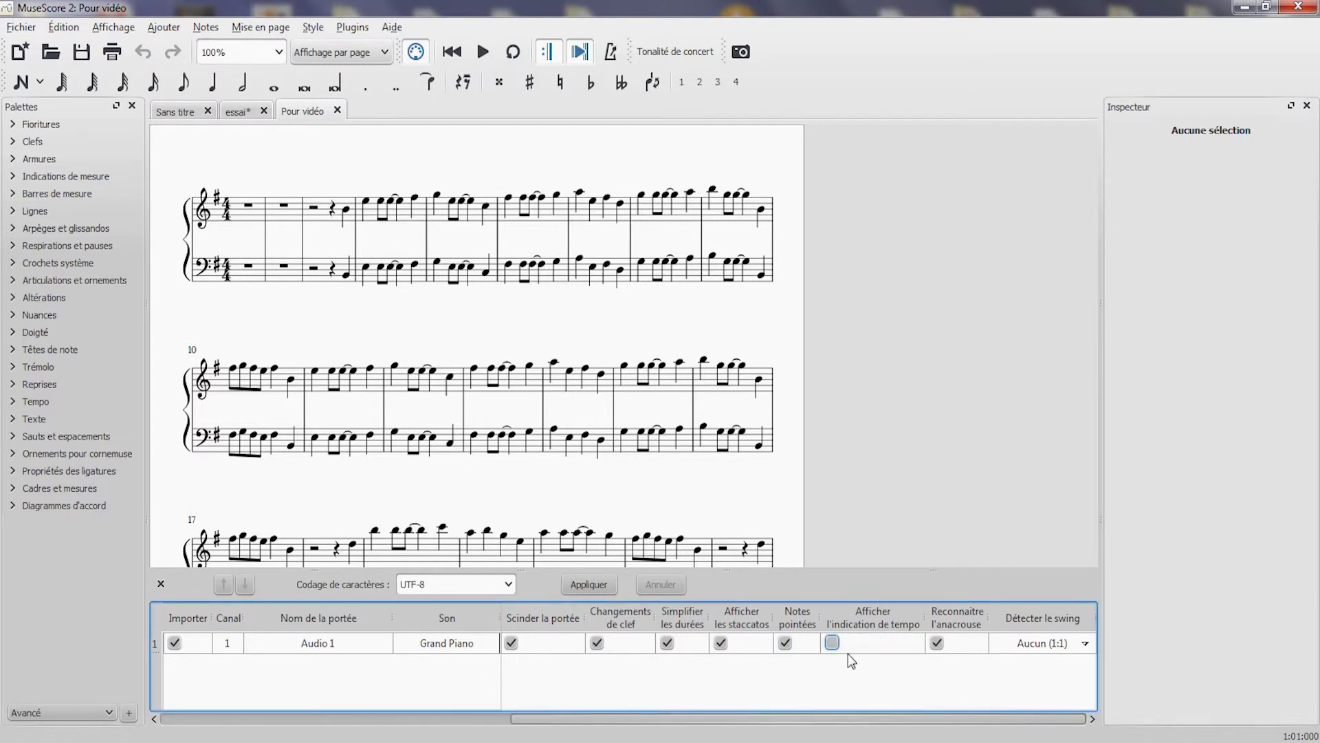
{"action": "left_click", "coordinate": [833, 644]}
{"action": "left_click", "coordinate": [585, 583]}
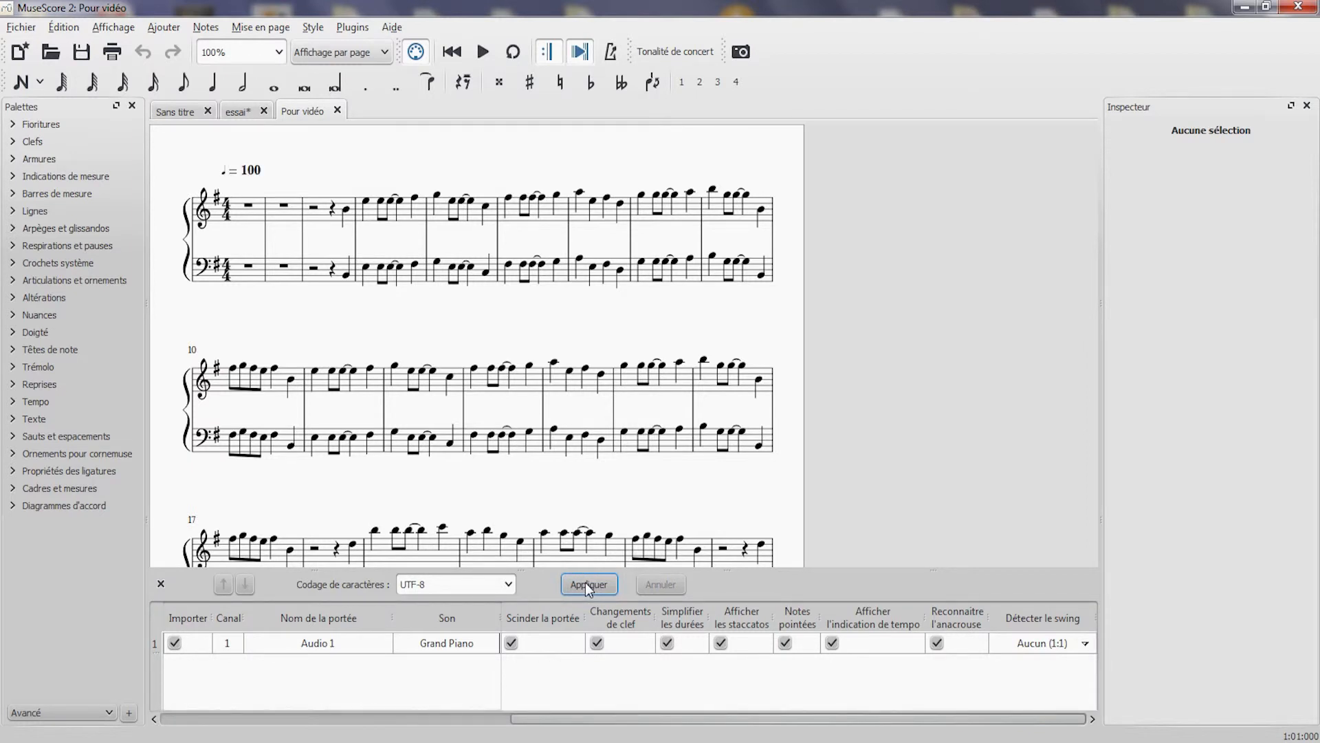
Step: Remove the two empty measures at the start of the imported score
{"action": "left_click", "coordinate": [247, 206]}
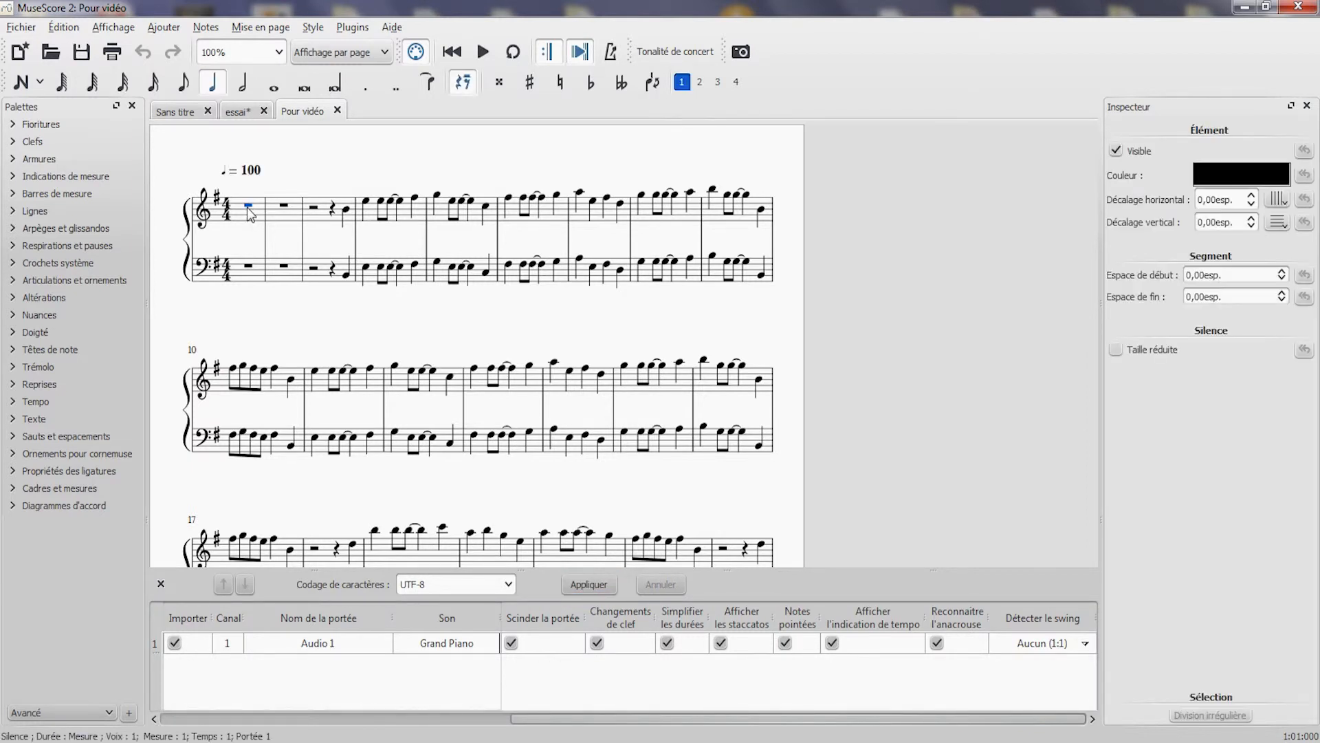
{"action": "key", "text": "shift+Right"}
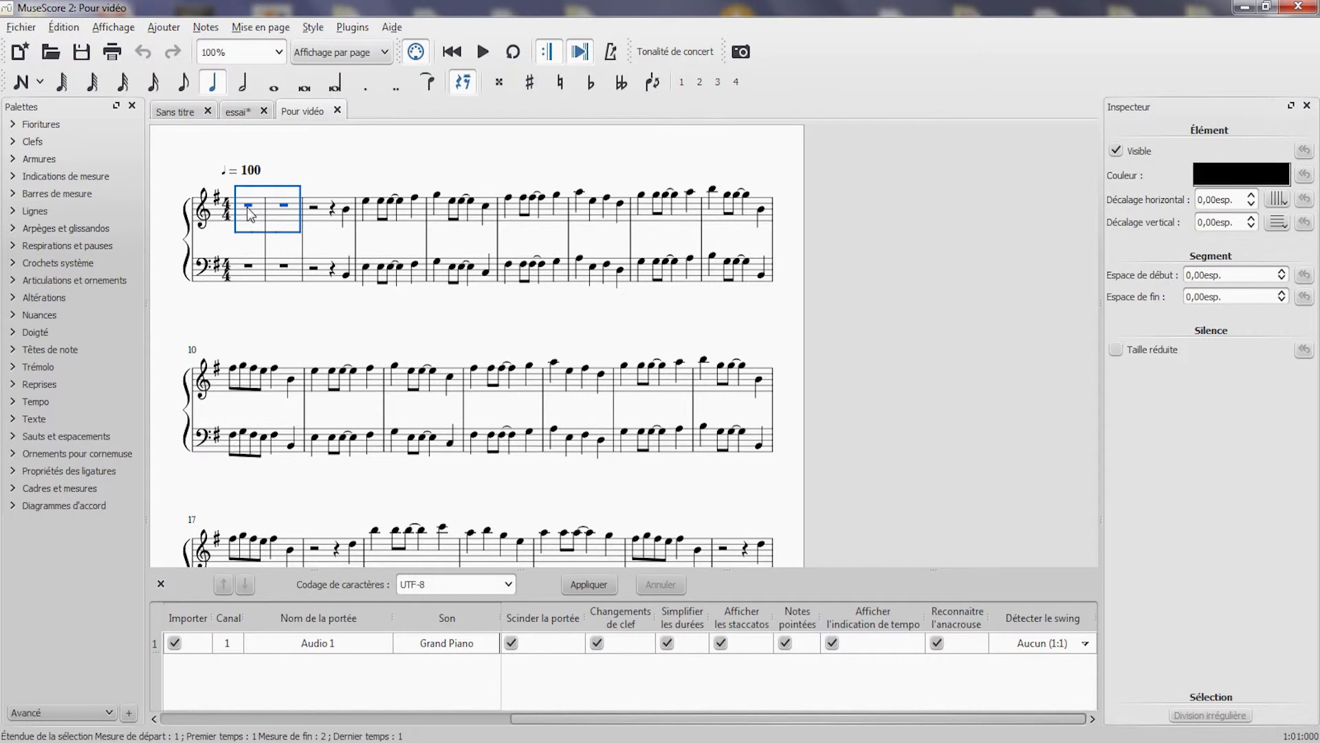
{"action": "key", "text": "ctrl+Delete"}
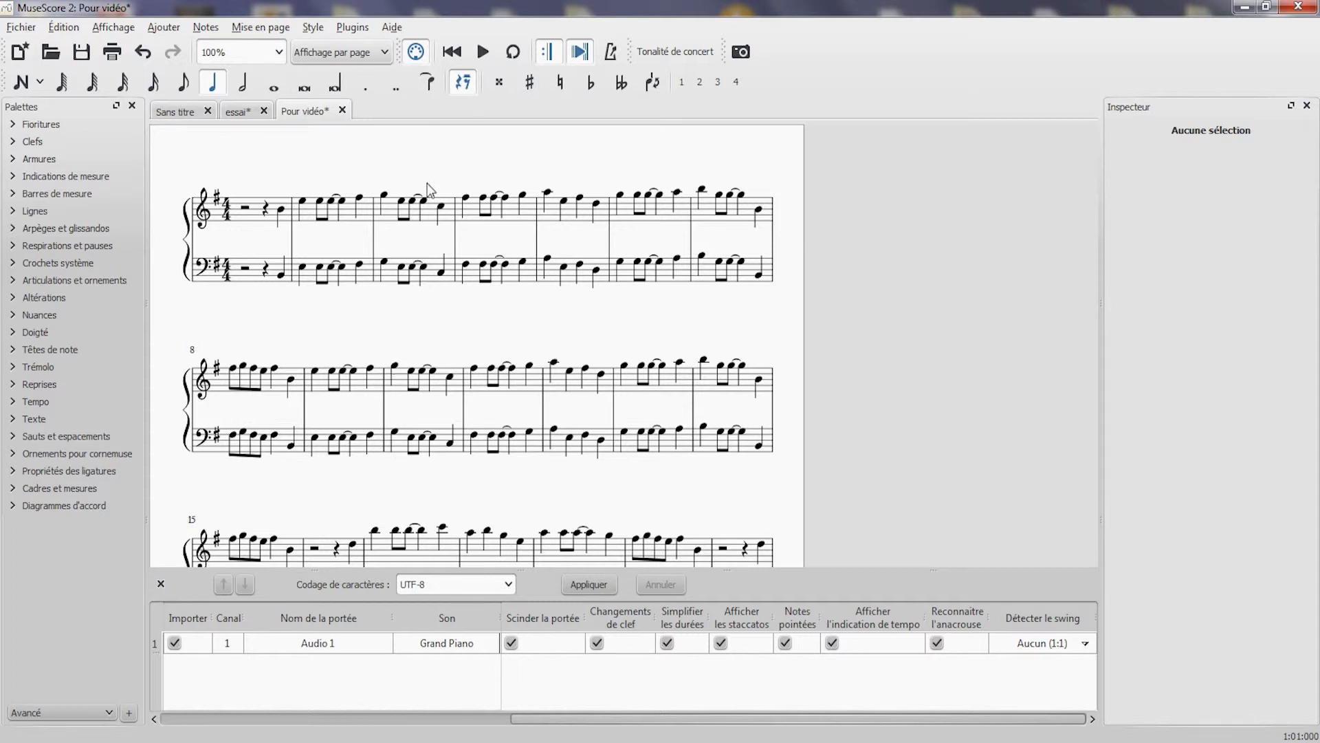
Step: Open the file "Pour vidéo3" from the Pour vidéo folder
{"action": "left_click", "coordinate": [25, 26]}
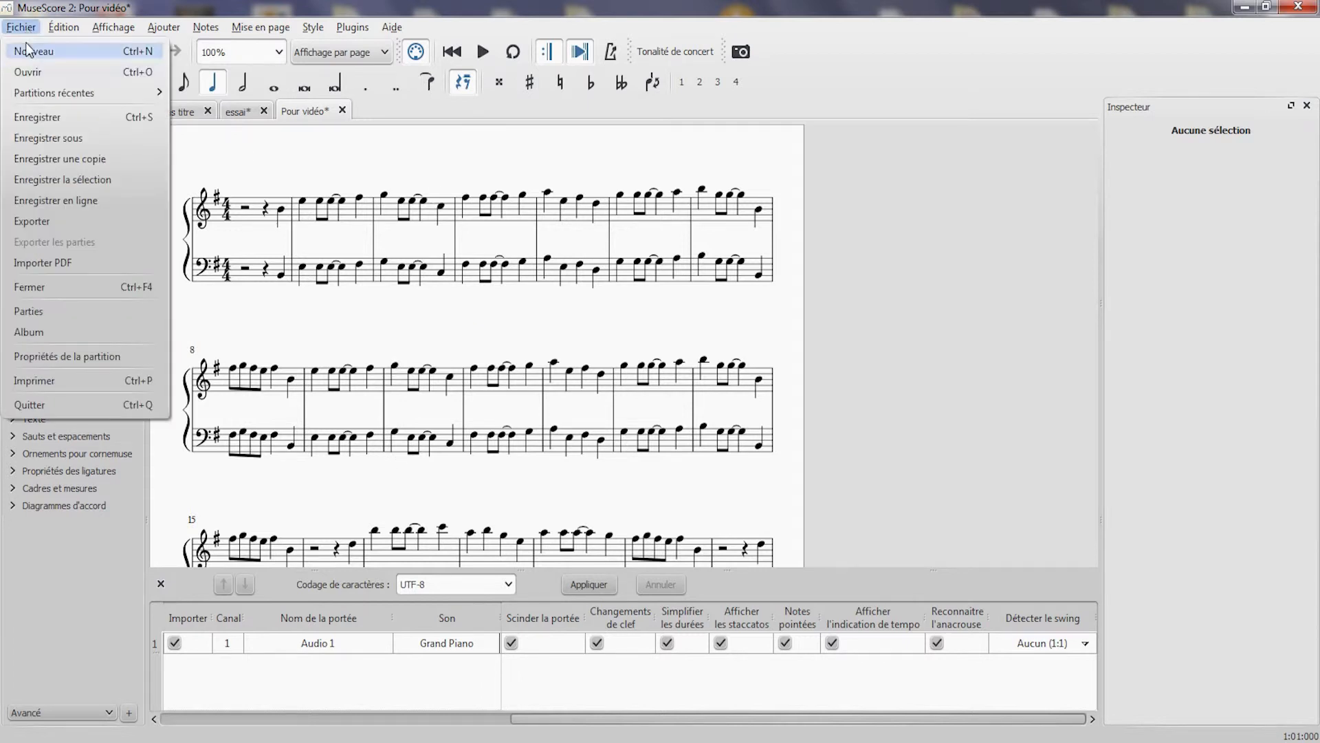
{"action": "left_click", "coordinate": [27, 70]}
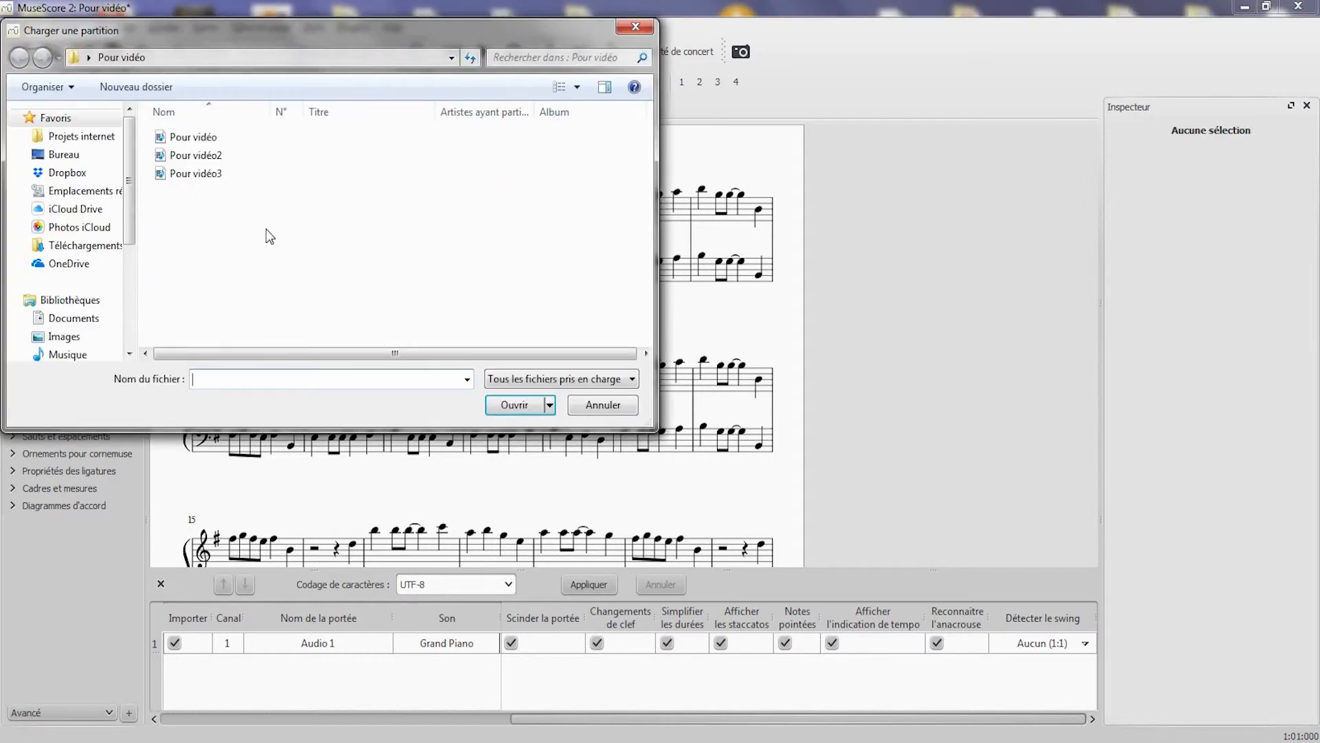
{"action": "left_click", "coordinate": [217, 175]}
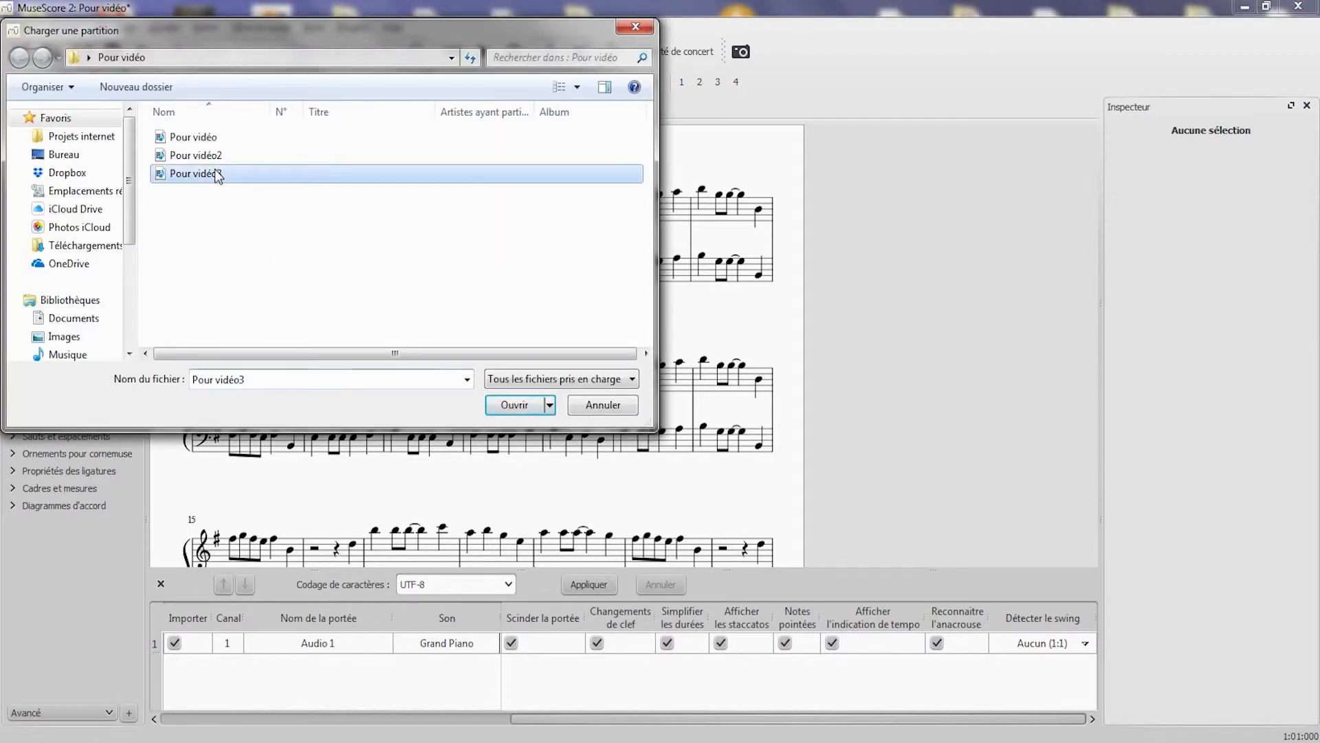
{"action": "left_click", "coordinate": [515, 405]}
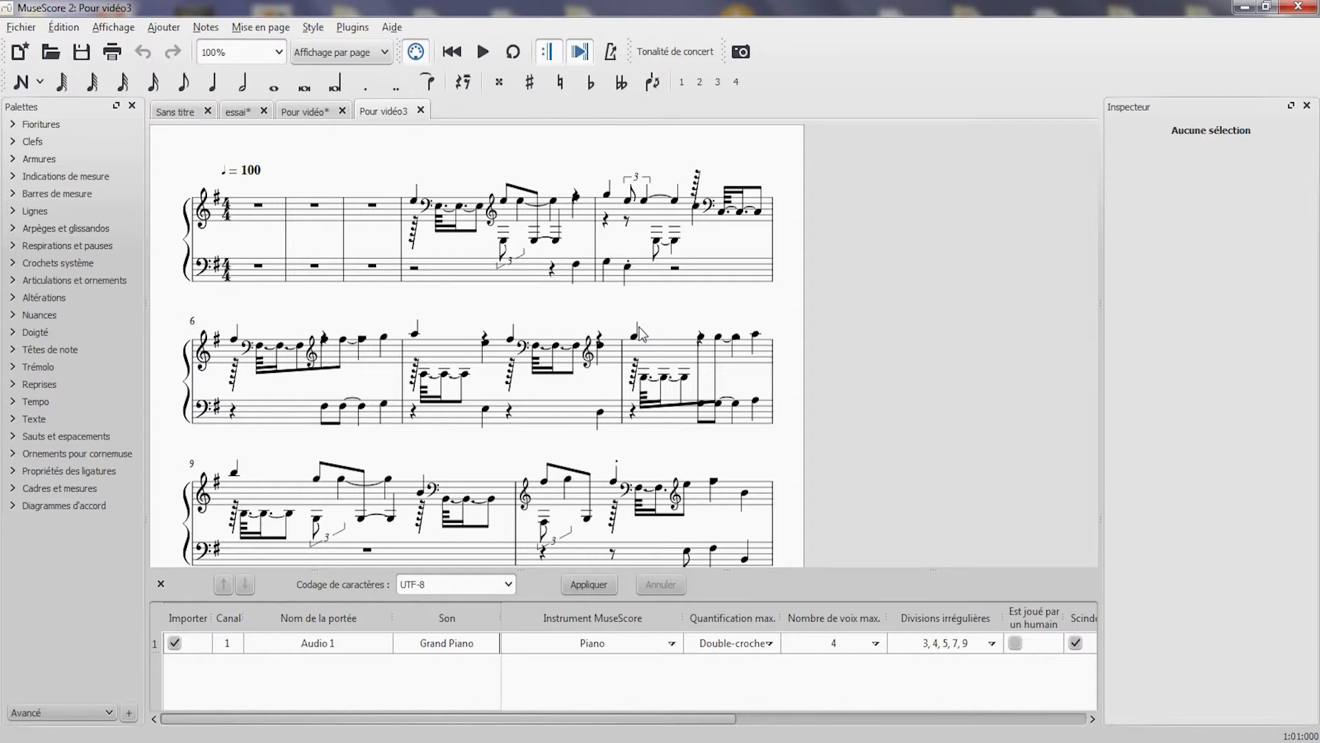
Step: Compare the imported scores Pour vidéo and Pour vidéo3, look briefly at the essai score, and dismiss the system notifications
{"action": "left_click", "coordinate": [305, 112]}
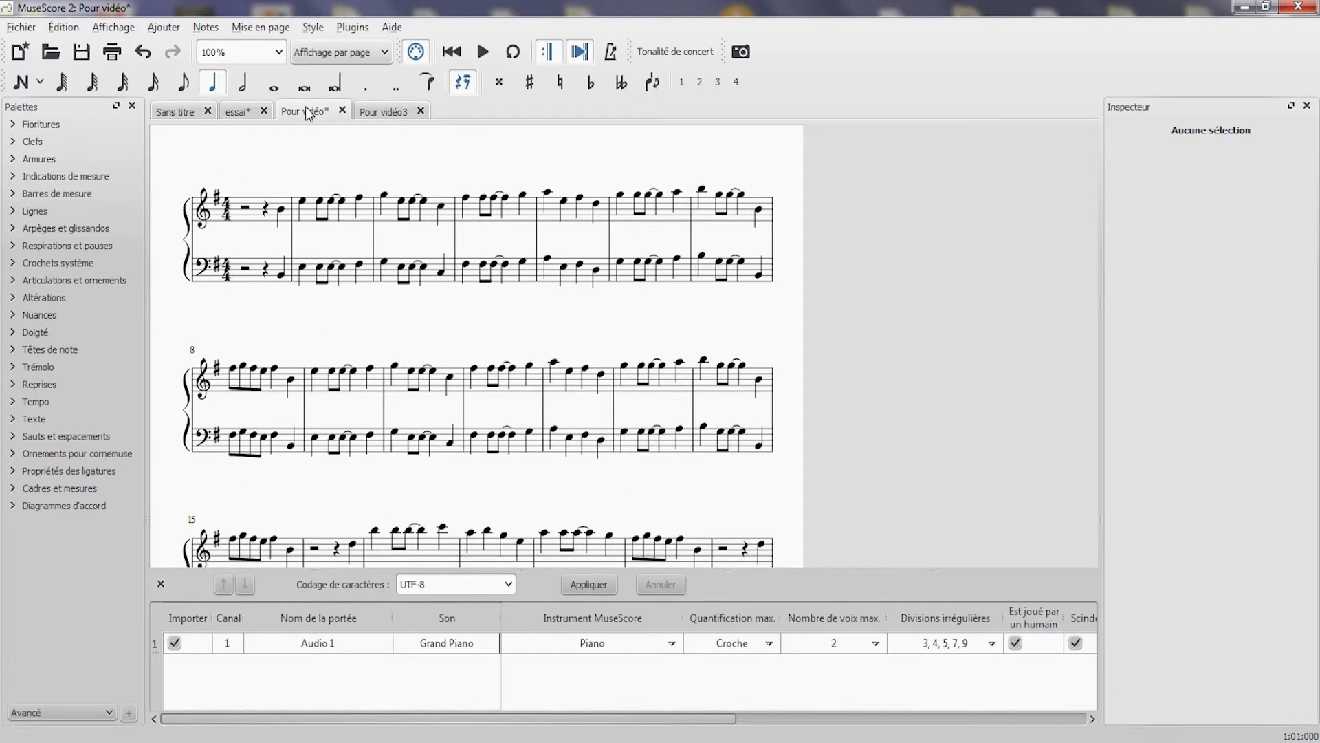
{"action": "left_click", "coordinate": [396, 112]}
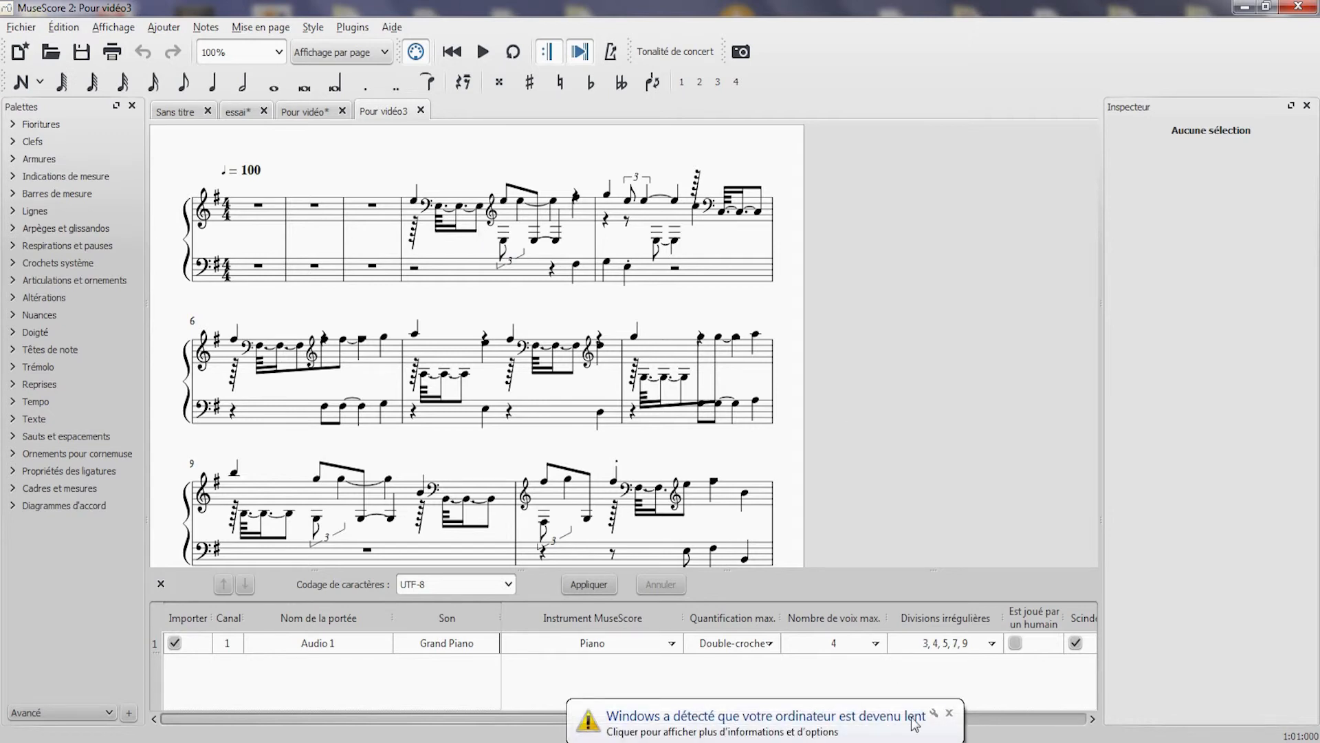
{"action": "left_click", "coordinate": [950, 712]}
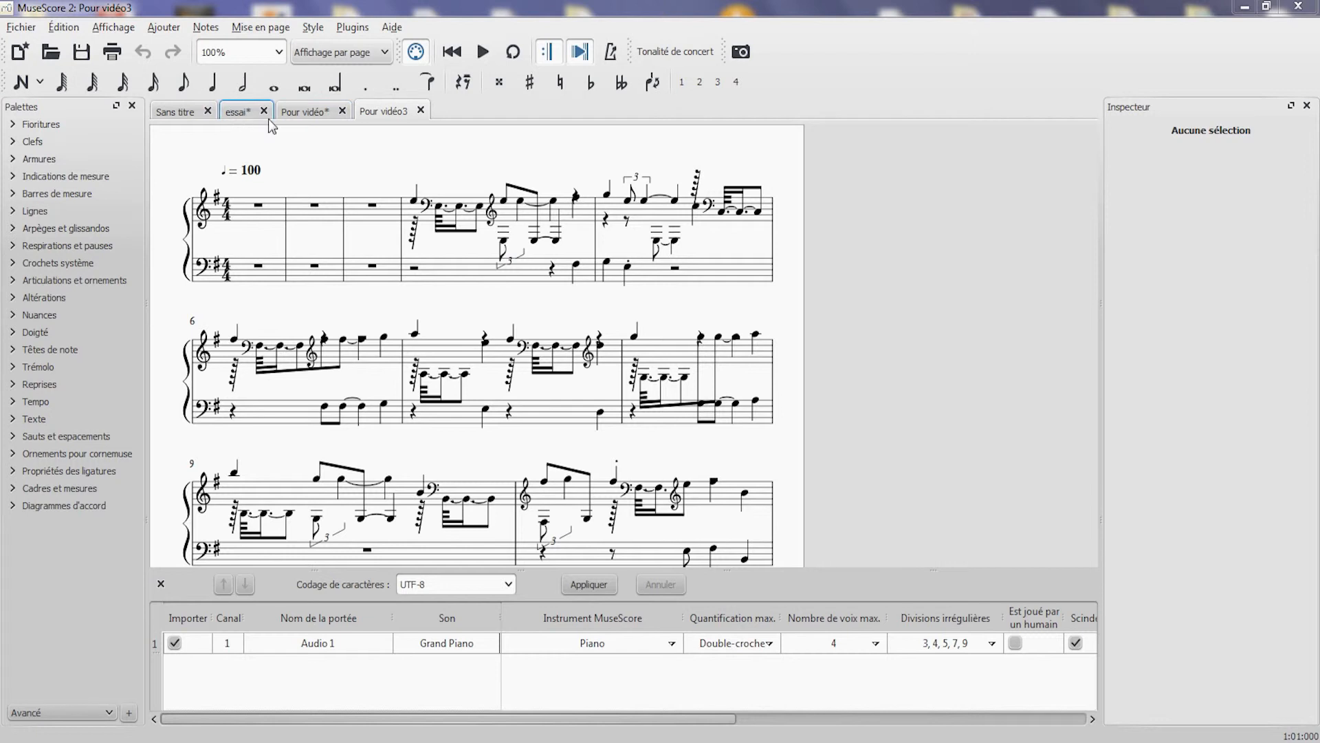
{"action": "left_click", "coordinate": [294, 115]}
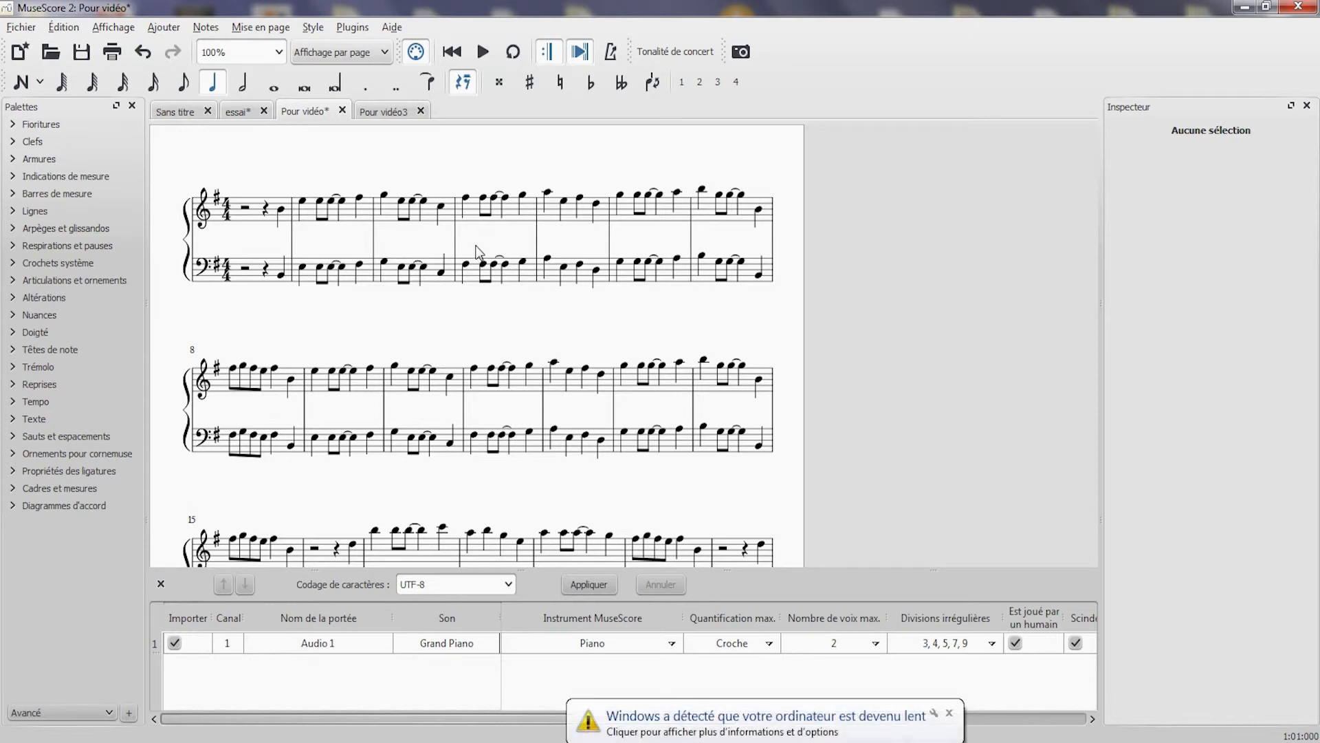
{"action": "left_click", "coordinate": [950, 714]}
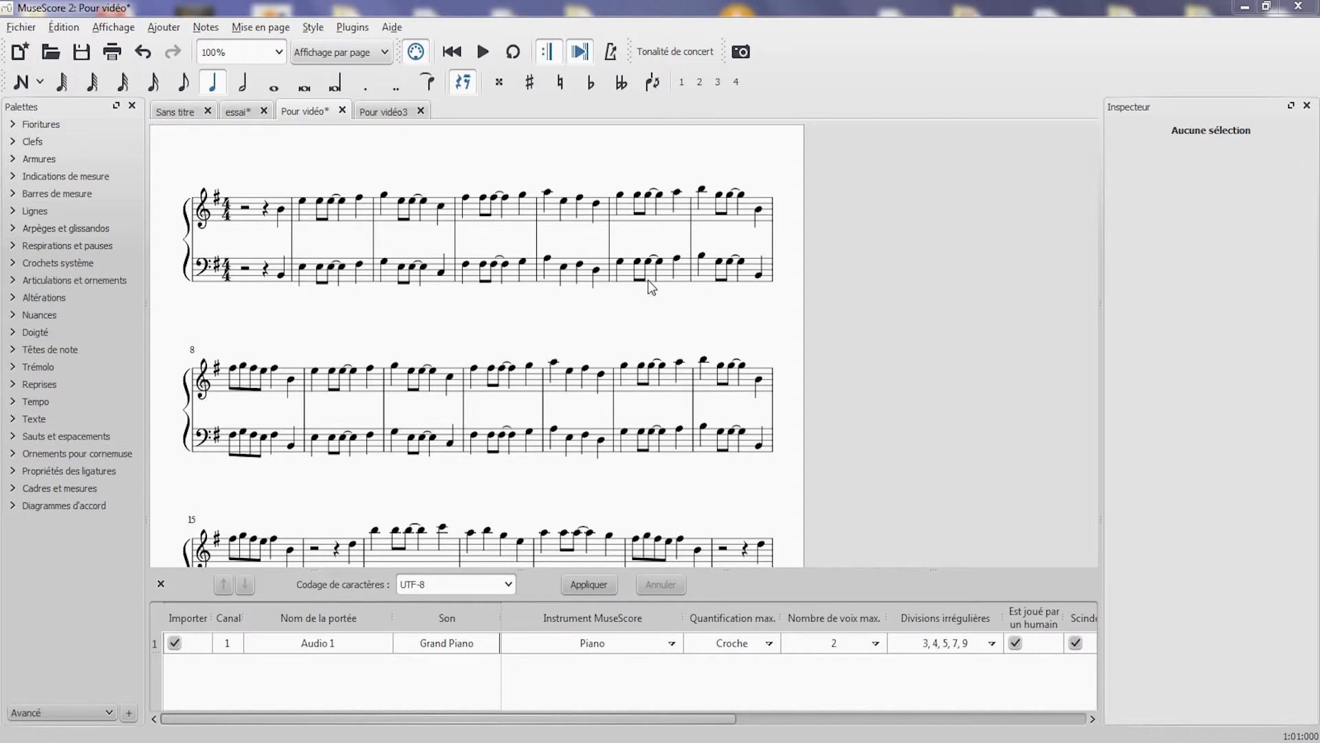
{"action": "left_click", "coordinate": [239, 112]}
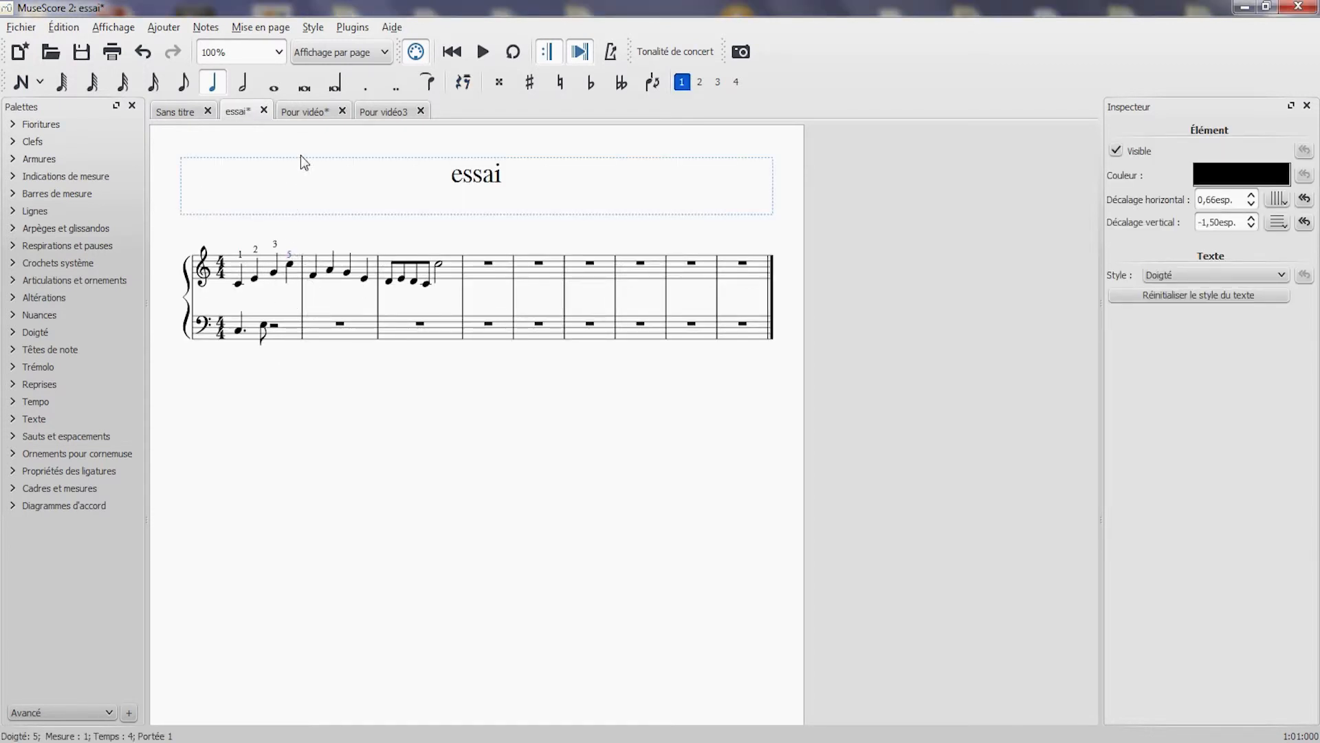
{"action": "left_click", "coordinate": [299, 114]}
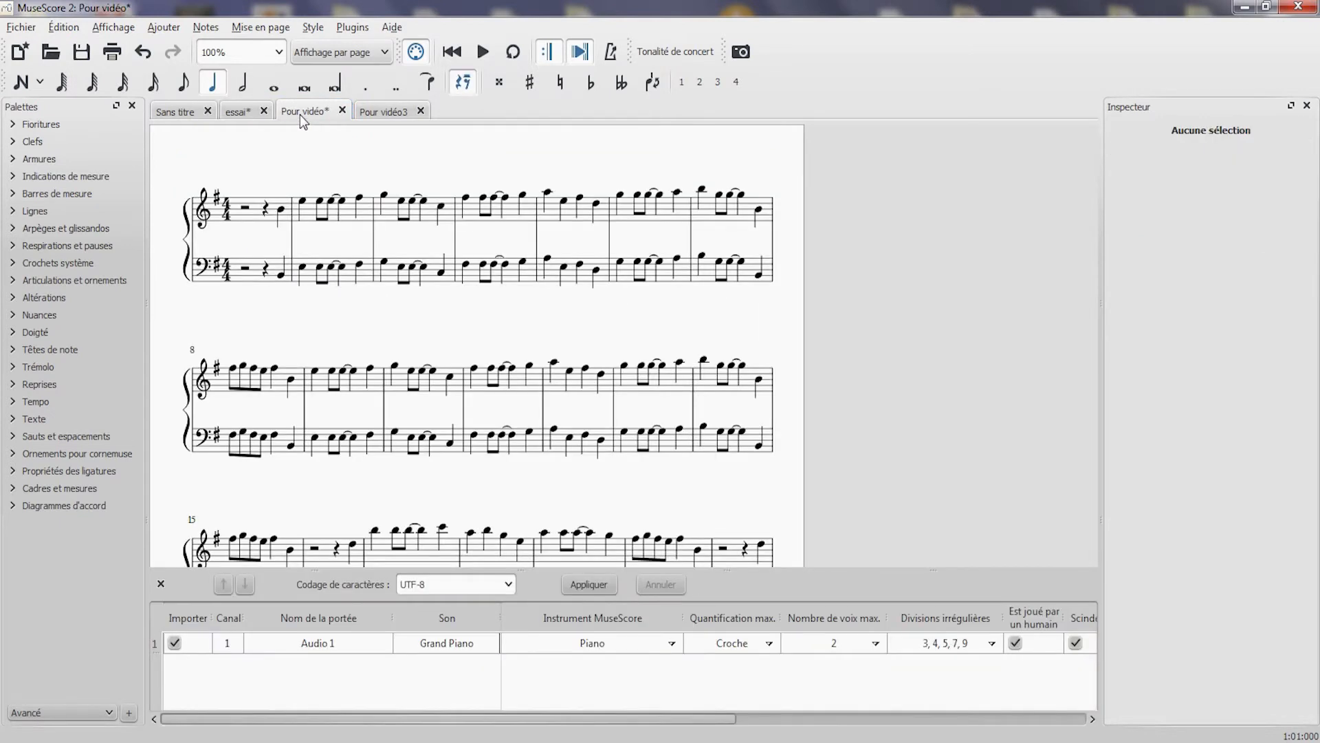
{"action": "left_click", "coordinate": [378, 115]}
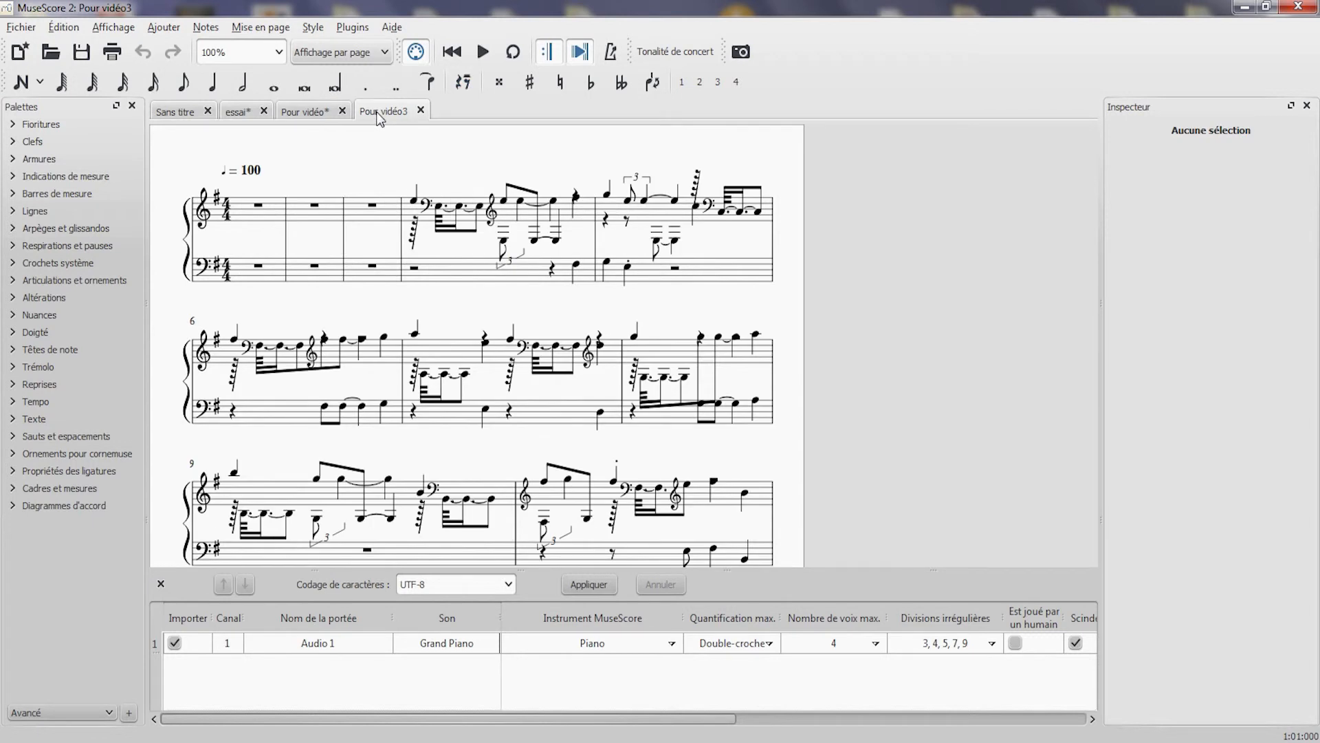
{"action": "left_click", "coordinate": [300, 111]}
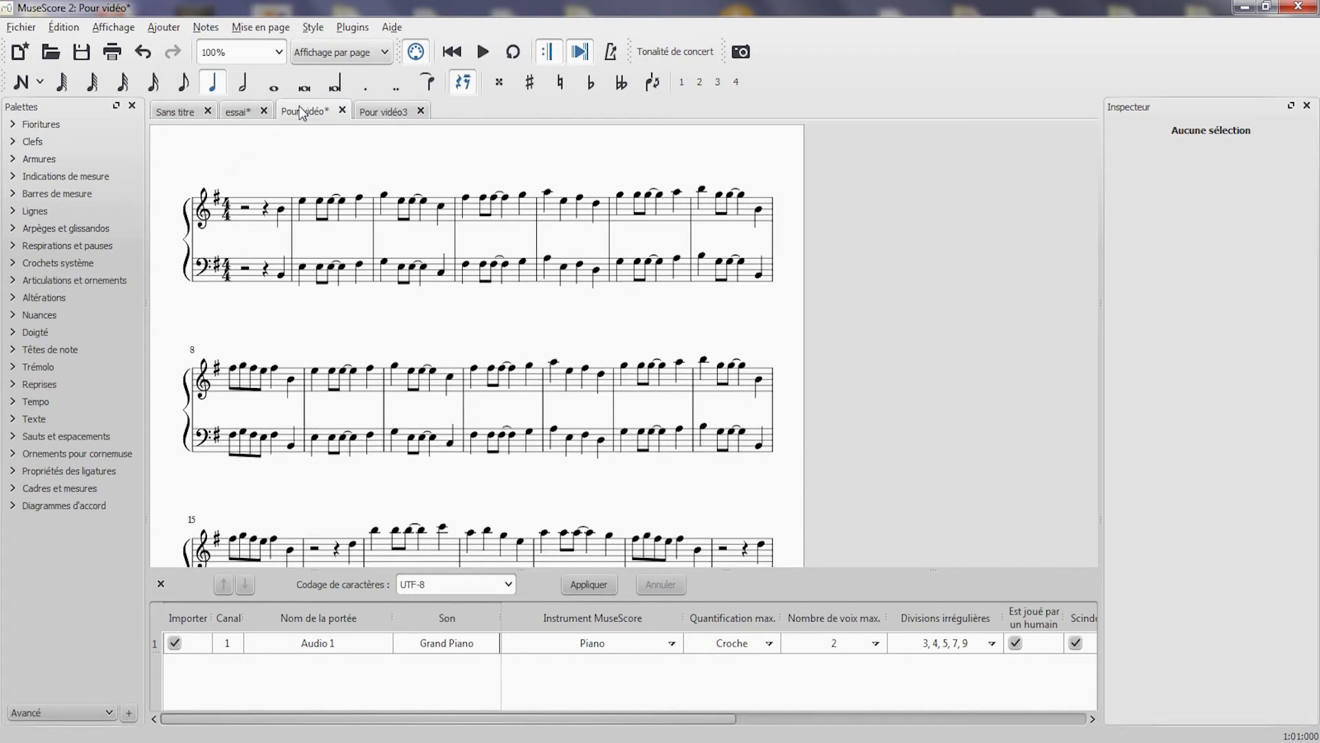
{"action": "left_click", "coordinate": [377, 114]}
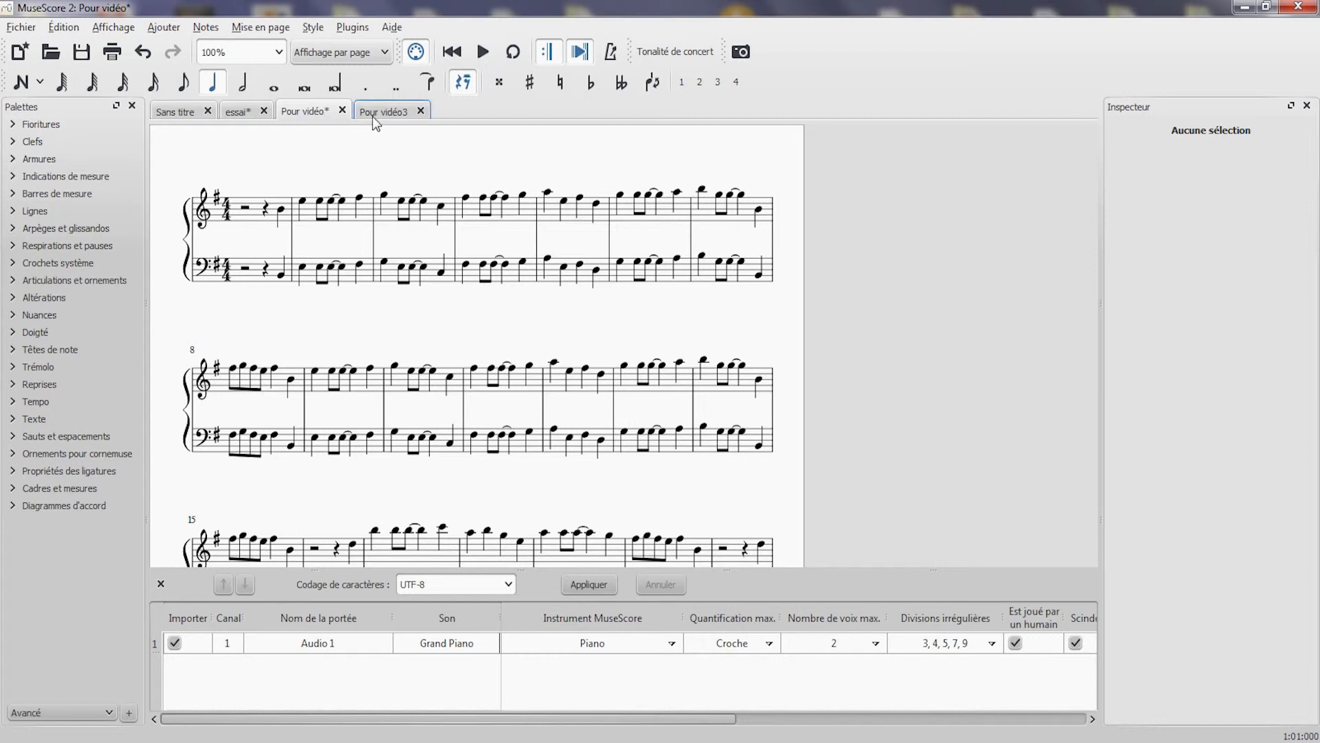